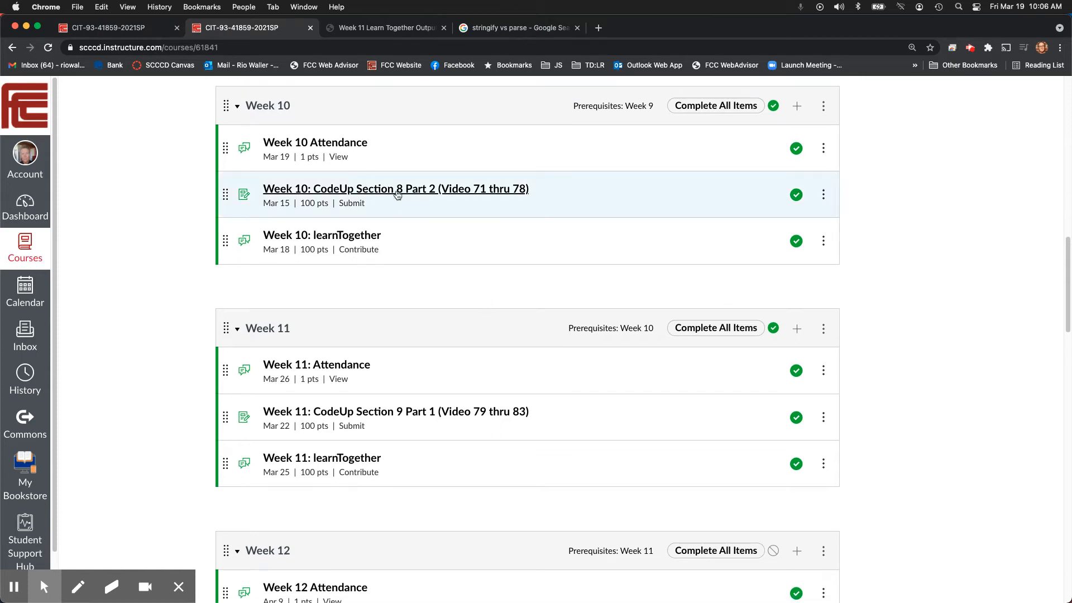
{"action": "scroll", "coordinate": [370, 306], "scroll_direction": "down", "scroll_amount": 1}
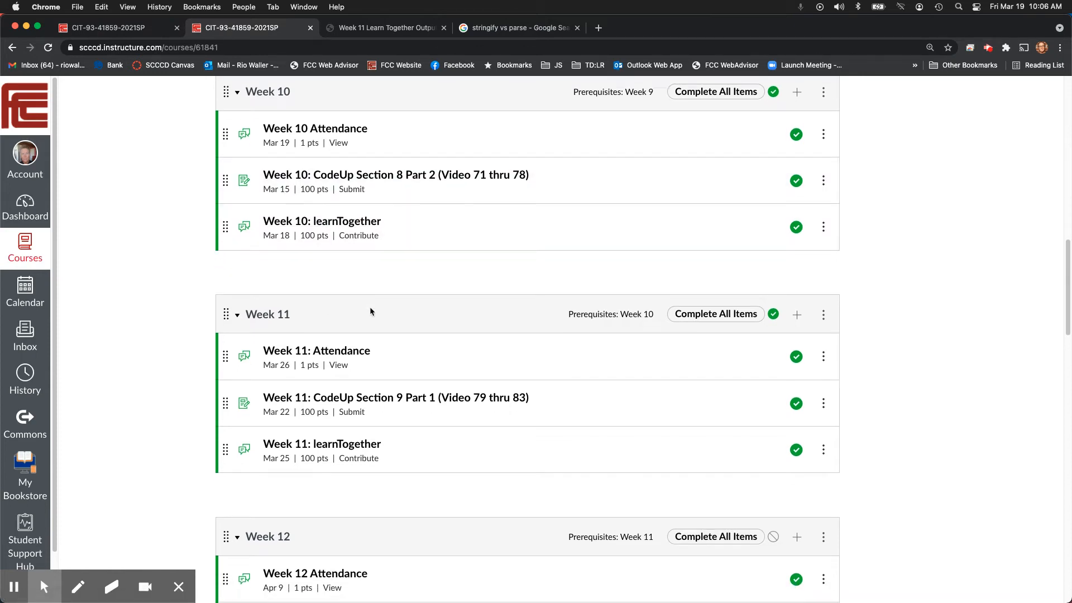
{"action": "scroll", "coordinate": [370, 307], "scroll_direction": "up", "scroll_amount": 2}
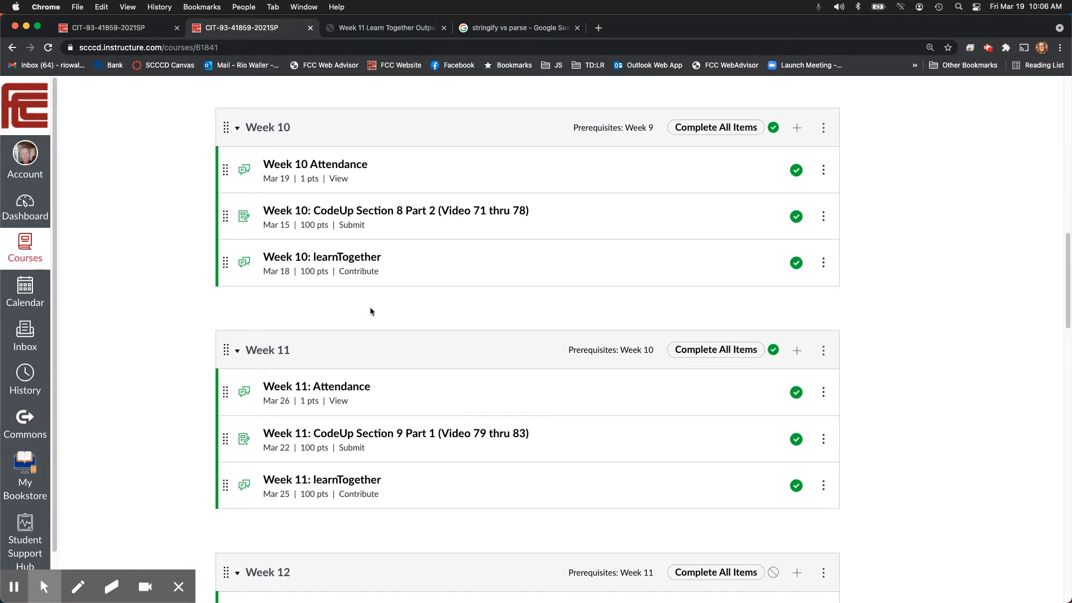
Step: Open the Week 10: learnTogether discussion from the Modules page
{"action": "left_click", "coordinate": [351, 258]}
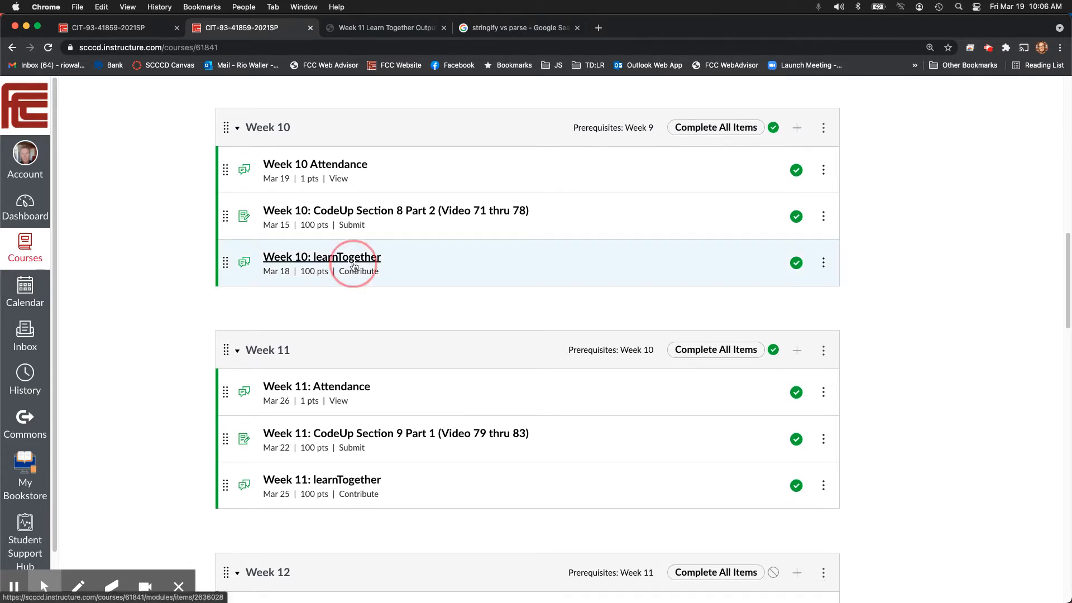
{"action": "scroll", "coordinate": [437, 348], "scroll_direction": "down", "scroll_amount": 2}
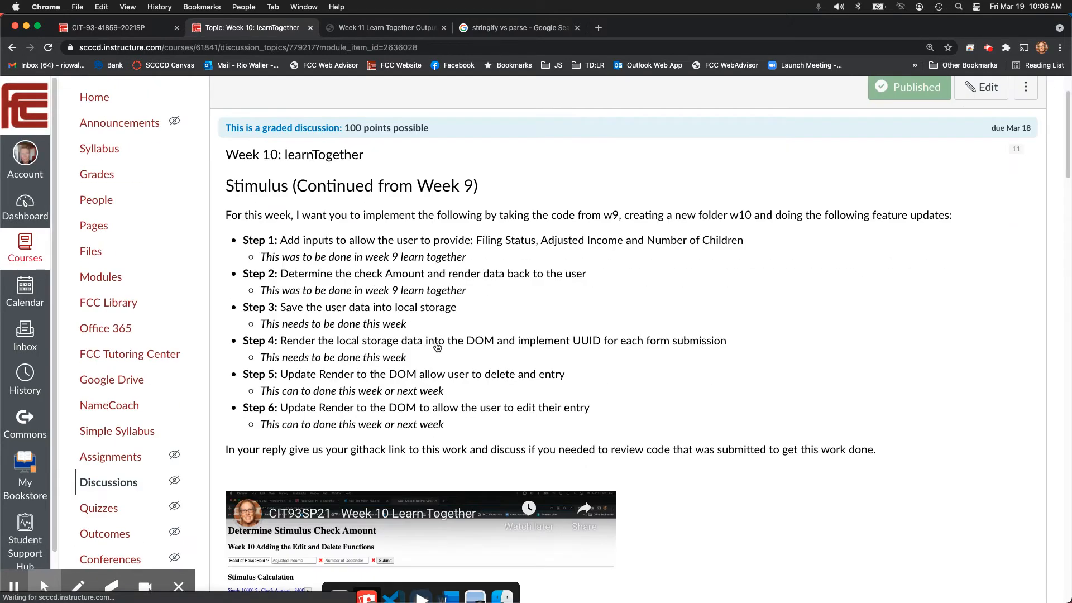
{"action": "scroll", "coordinate": [438, 347], "scroll_direction": "down", "scroll_amount": 5}
{"action": "scroll", "coordinate": [438, 348], "scroll_direction": "down", "scroll_amount": 3}
{"action": "scroll", "coordinate": [437, 348], "scroll_direction": "down", "scroll_amount": 2}
{"action": "scroll", "coordinate": [437, 348], "scroll_direction": "down", "scroll_amount": 3}
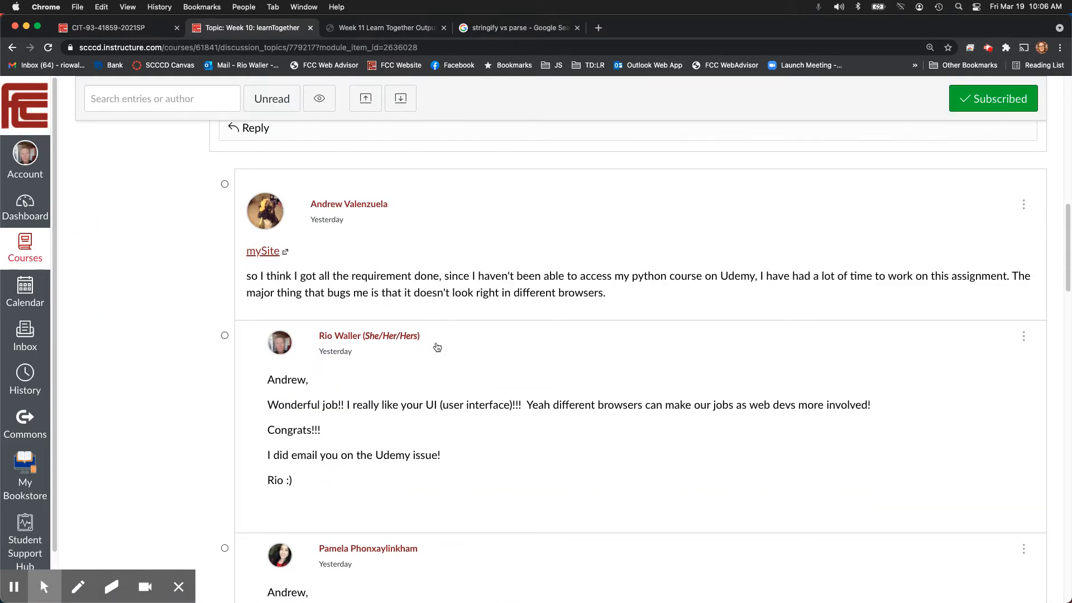
{"action": "scroll", "coordinate": [437, 348], "scroll_direction": "down", "scroll_amount": 3}
{"action": "scroll", "coordinate": [437, 348], "scroll_direction": "down", "scroll_amount": 4}
{"action": "scroll", "coordinate": [437, 348], "scroll_direction": "down", "scroll_amount": 3}
{"action": "scroll", "coordinate": [437, 347], "scroll_direction": "down", "scroll_amount": 1}
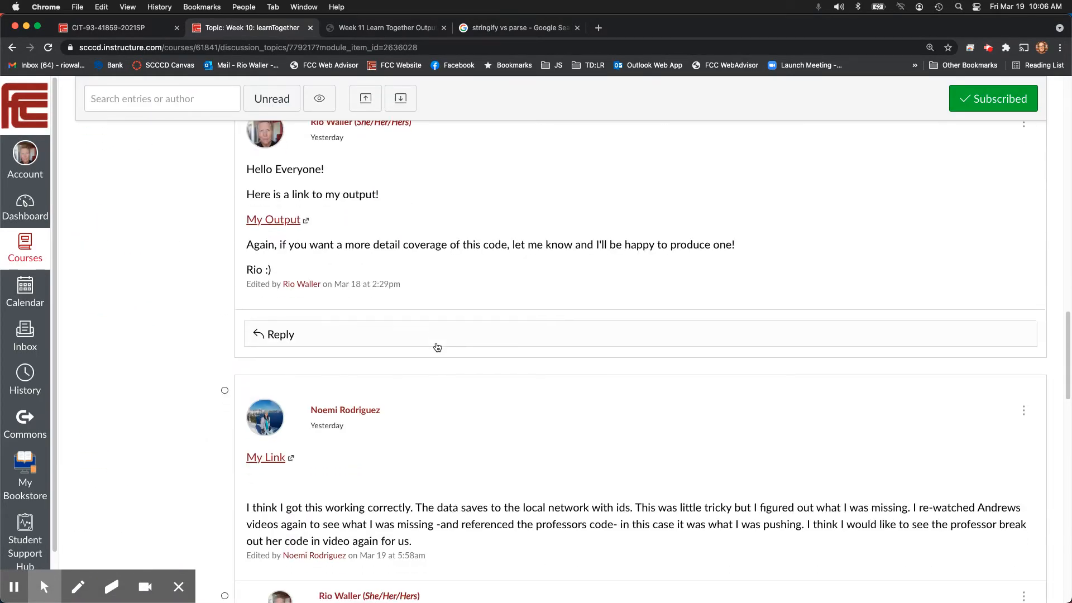
{"action": "scroll", "coordinate": [437, 348], "scroll_direction": "down", "scroll_amount": 2}
{"action": "scroll", "coordinate": [509, 462], "scroll_direction": "up", "scroll_amount": 2}
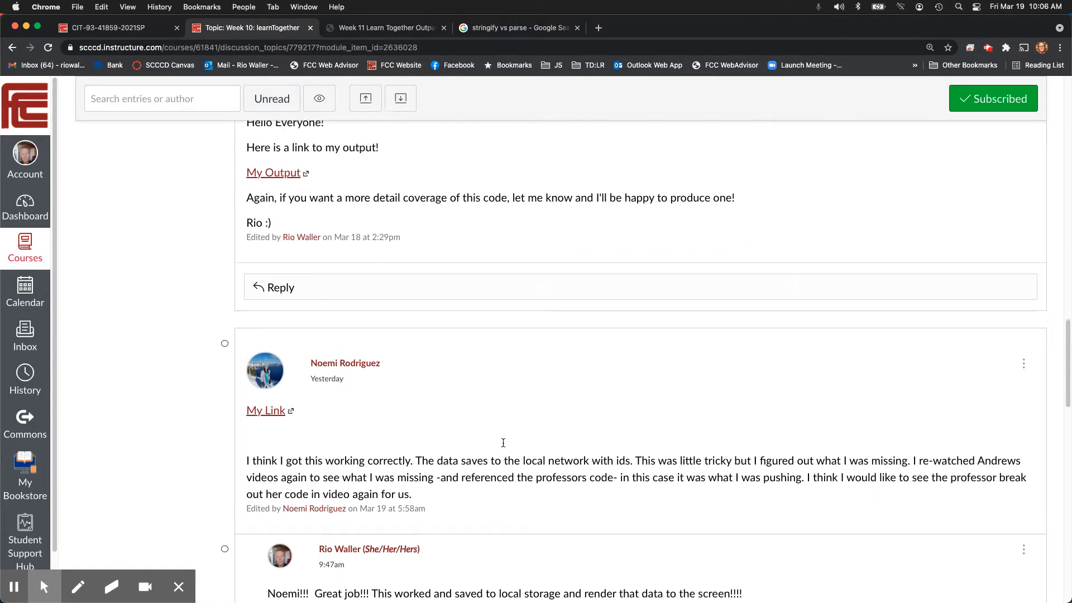
{"action": "scroll", "coordinate": [509, 461], "scroll_direction": "up", "scroll_amount": 2}
{"action": "scroll", "coordinate": [510, 461], "scroll_direction": "up", "scroll_amount": 2}
{"action": "scroll", "coordinate": [502, 441], "scroll_direction": "up", "scroll_amount": 2}
{"action": "scroll", "coordinate": [502, 441], "scroll_direction": "up", "scroll_amount": 3}
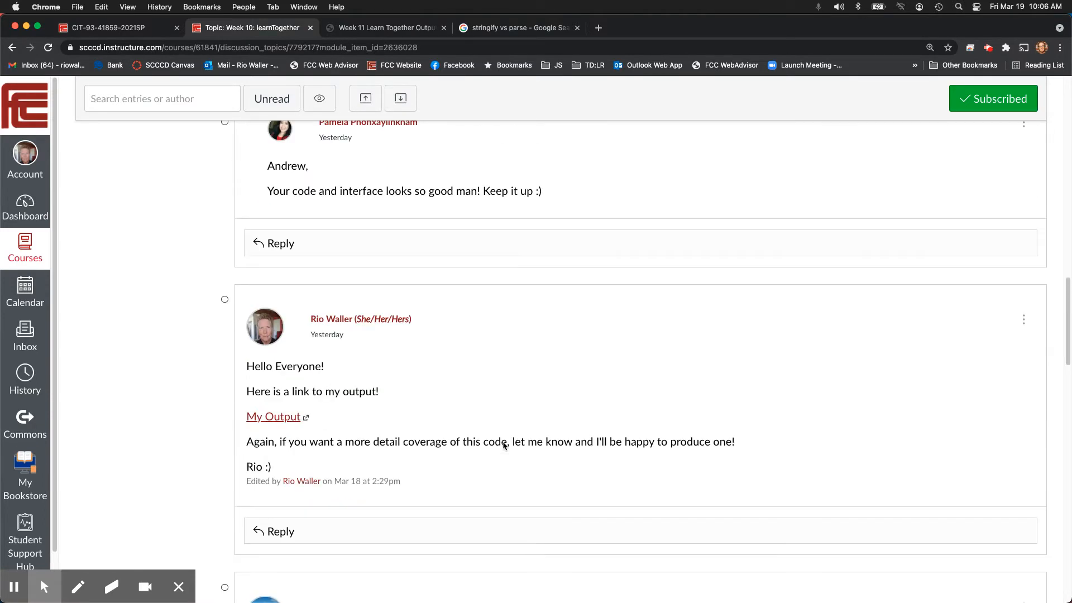
{"action": "scroll", "coordinate": [503, 442], "scroll_direction": "up", "scroll_amount": 3}
{"action": "scroll", "coordinate": [503, 441], "scroll_direction": "up", "scroll_amount": 1}
{"action": "scroll", "coordinate": [502, 441], "scroll_direction": "up", "scroll_amount": 2}
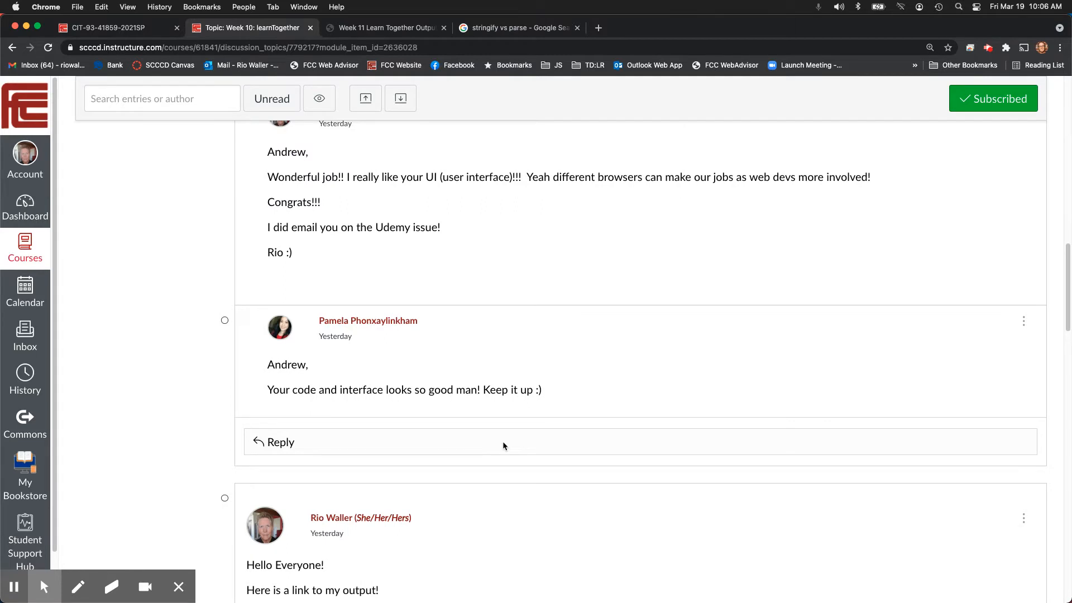
{"action": "scroll", "coordinate": [503, 442], "scroll_direction": "up", "scroll_amount": 2}
{"action": "scroll", "coordinate": [503, 441], "scroll_direction": "up", "scroll_amount": 1}
{"action": "scroll", "coordinate": [502, 442], "scroll_direction": "up", "scroll_amount": 2}
{"action": "scroll", "coordinate": [503, 441], "scroll_direction": "up", "scroll_amount": 2}
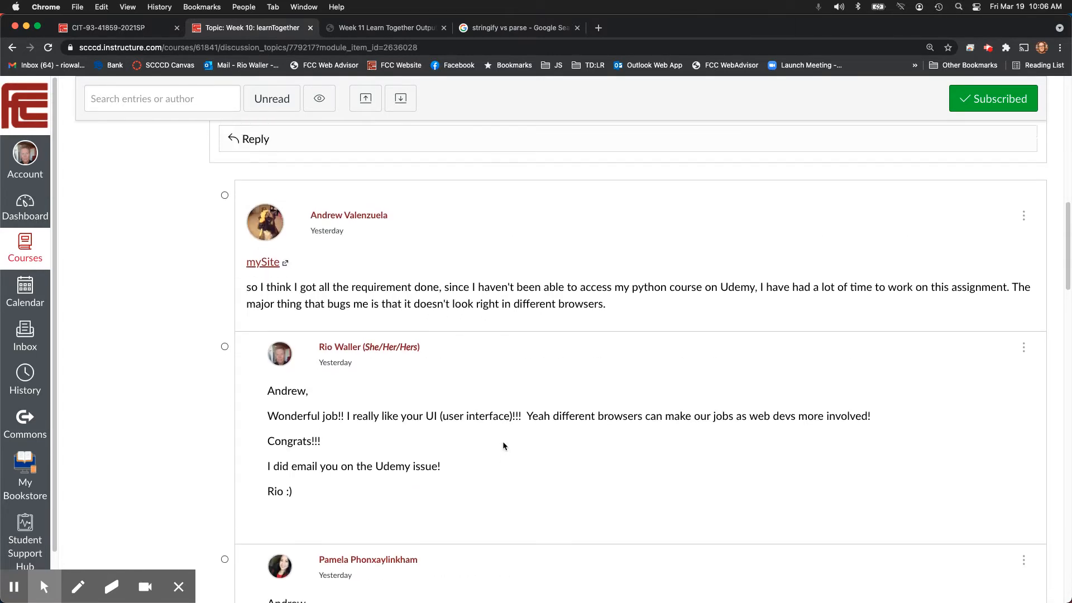
{"action": "scroll", "coordinate": [503, 441], "scroll_direction": "up", "scroll_amount": 2}
{"action": "scroll", "coordinate": [502, 441], "scroll_direction": "up", "scroll_amount": 1}
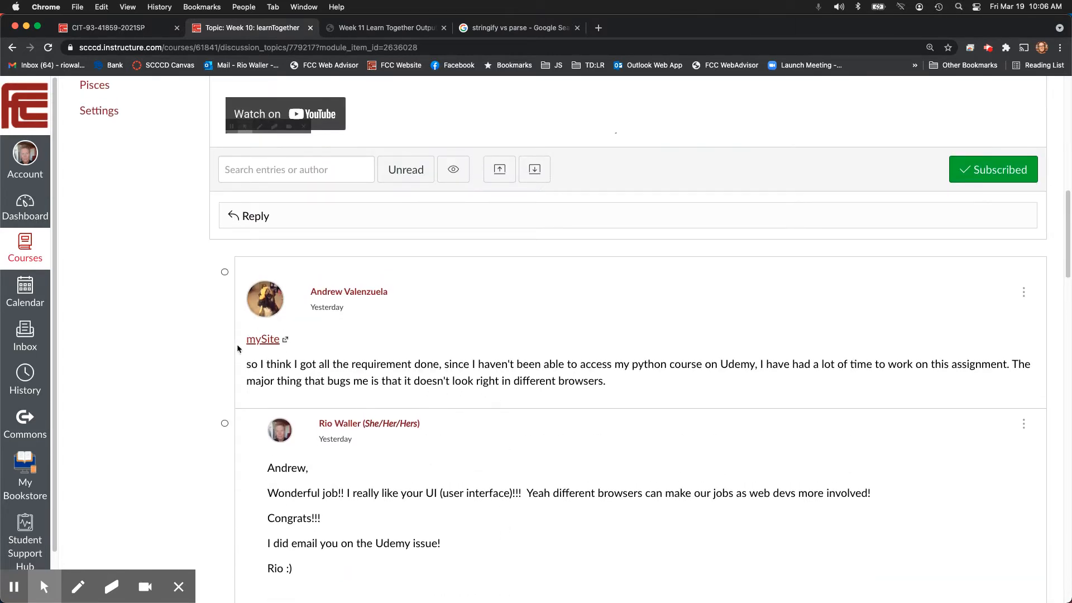
{"action": "left_click", "coordinate": [263, 339]}
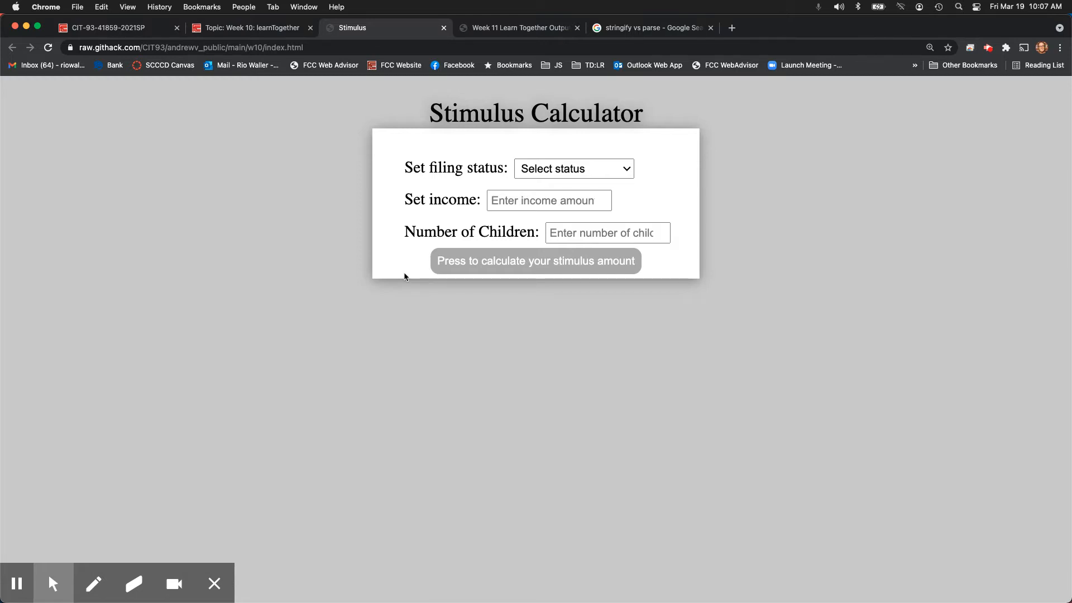
{"action": "left_click", "coordinate": [443, 28]}
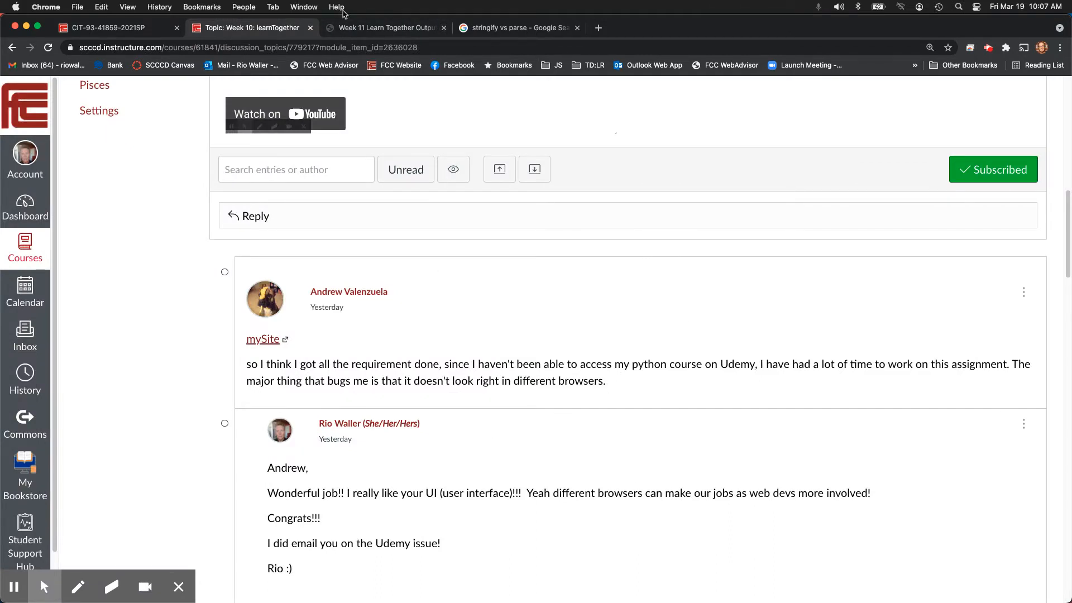
Step: Inspect the Week 11 output page in DevTools with a wider preview and the Application panel shown
{"action": "left_click", "coordinate": [385, 27]}
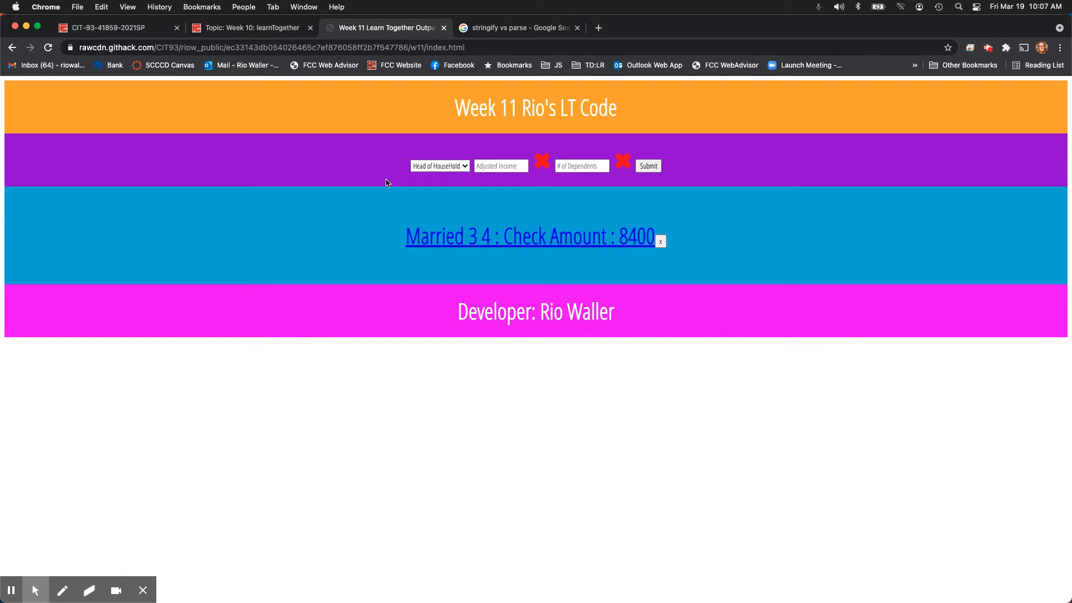
{"action": "right_click", "coordinate": [274, 225]}
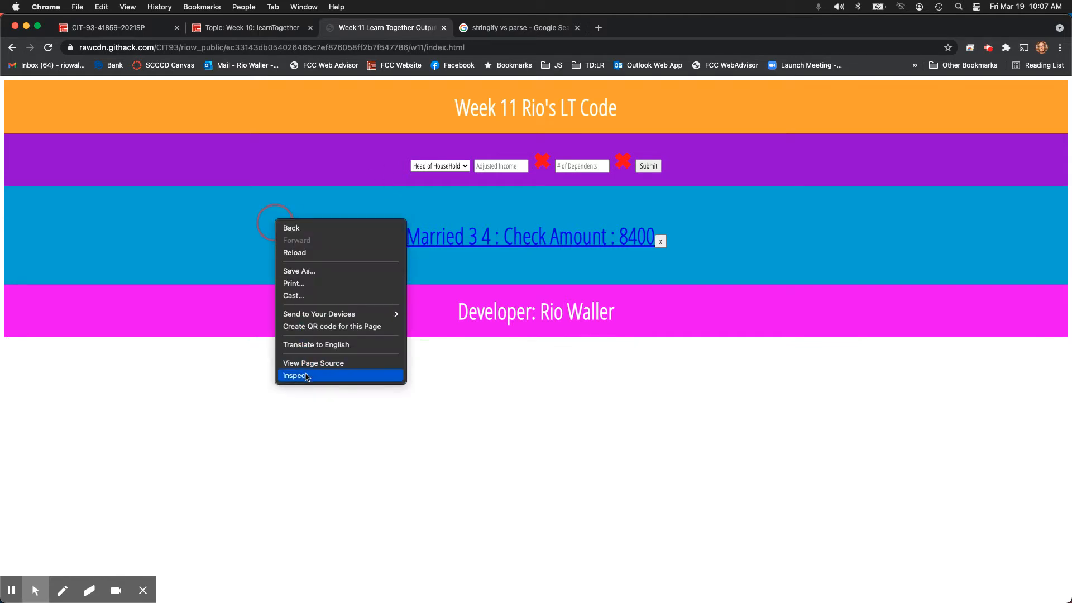
{"action": "left_click", "coordinate": [328, 377]}
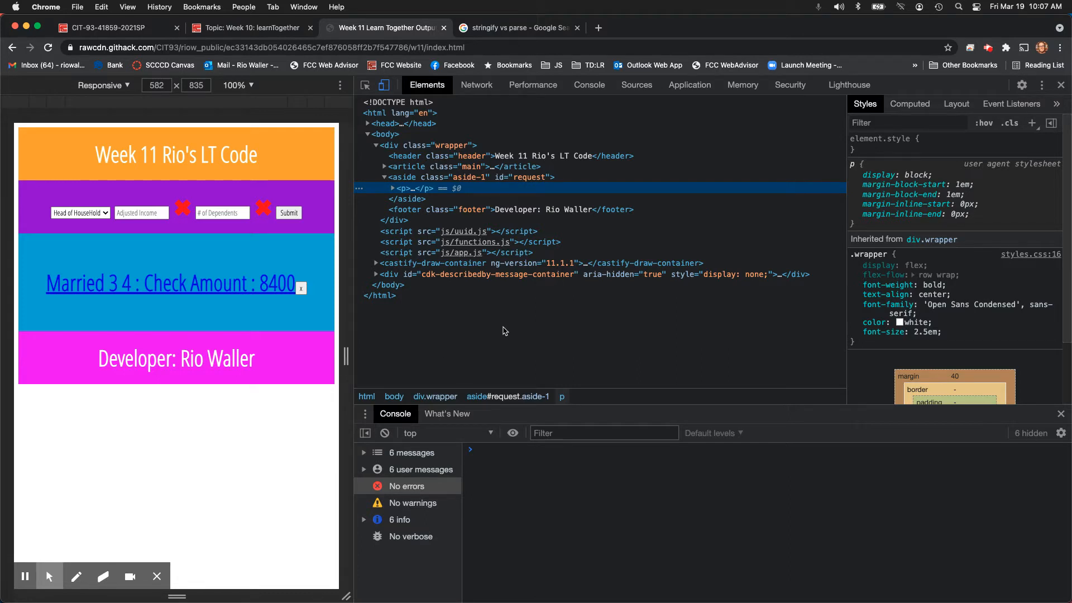
{"action": "left_click_drag", "start_coordinate": [355, 356], "coordinate": [423, 356]}
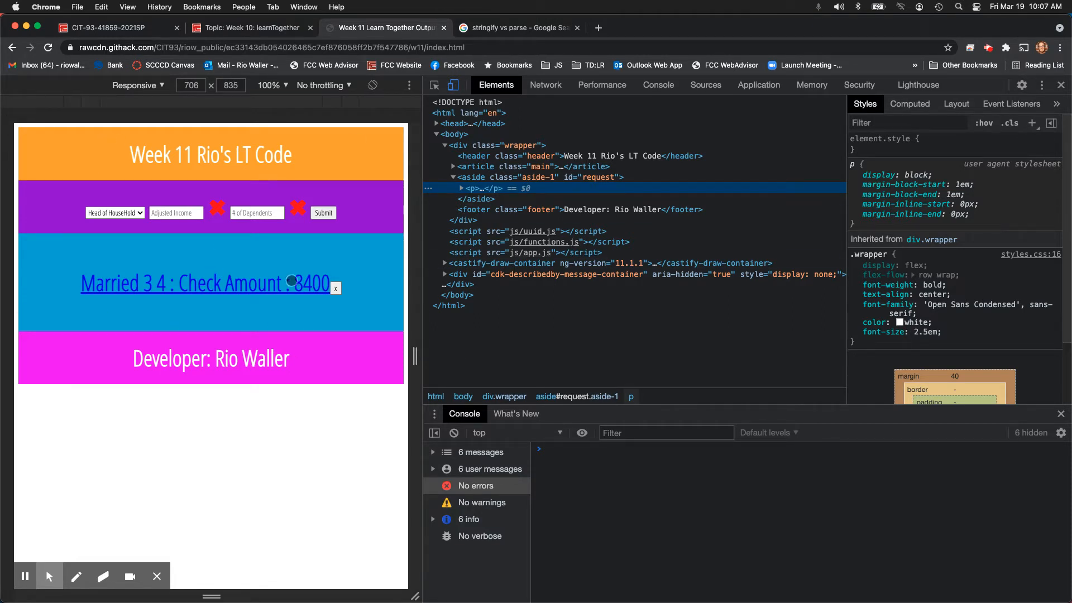
{"action": "left_click", "coordinate": [758, 84]}
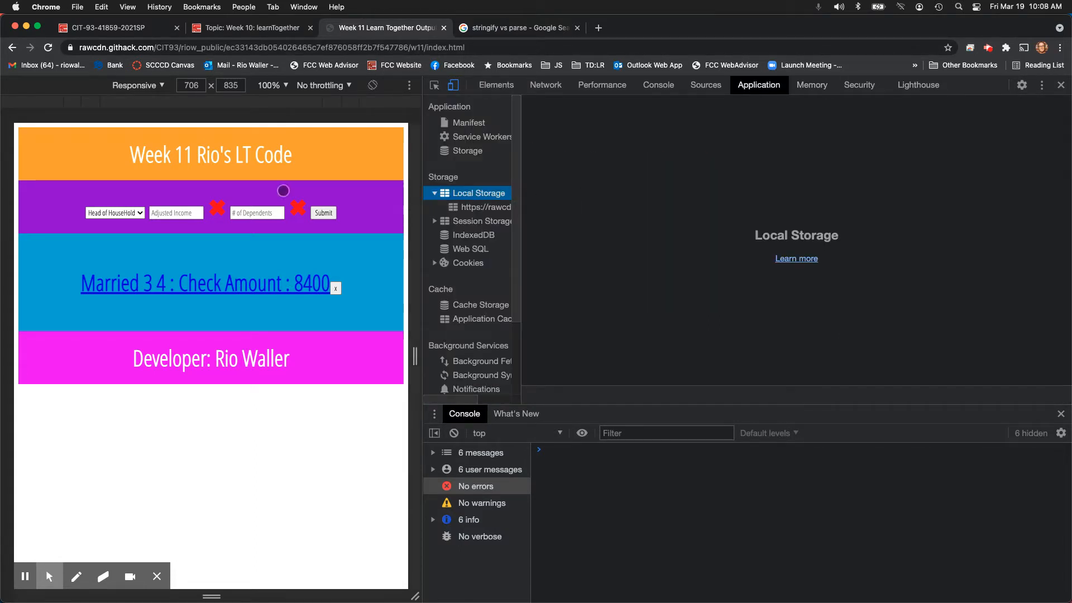
Step: Reload and select the request key under the rawcdn.githack.com Local Storage origin
{"action": "left_click", "coordinate": [48, 46]}
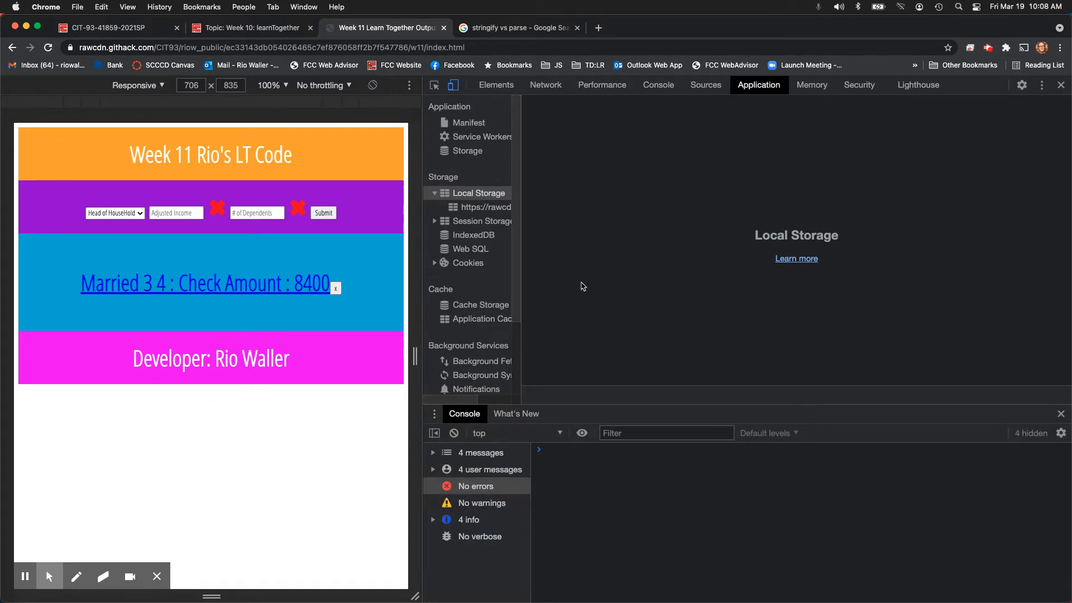
{"action": "left_click", "coordinate": [484, 207]}
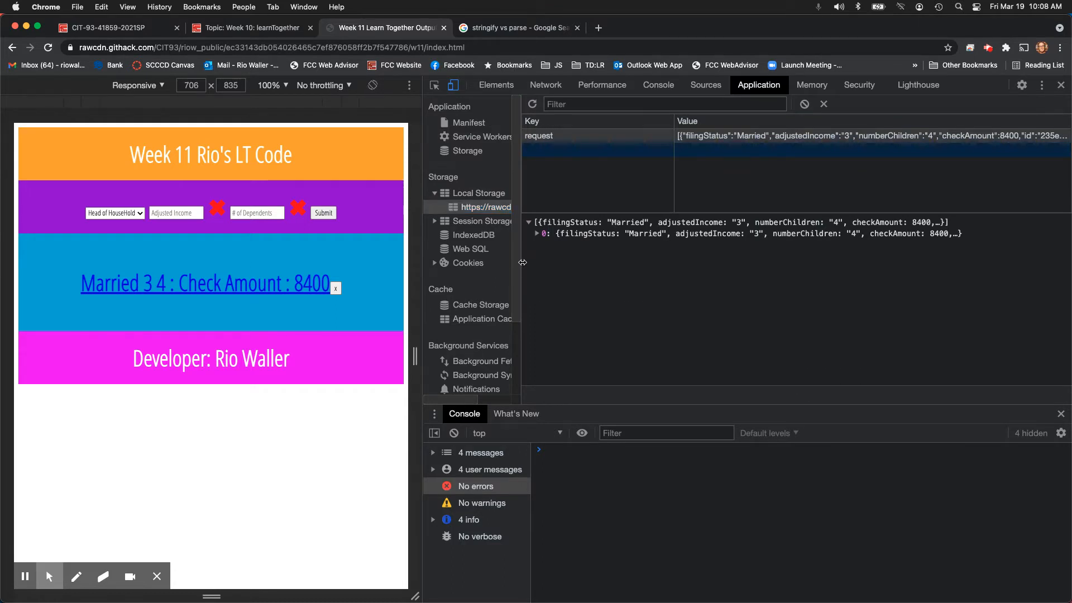
{"action": "left_click_drag", "start_coordinate": [522, 262], "coordinate": [622, 262]}
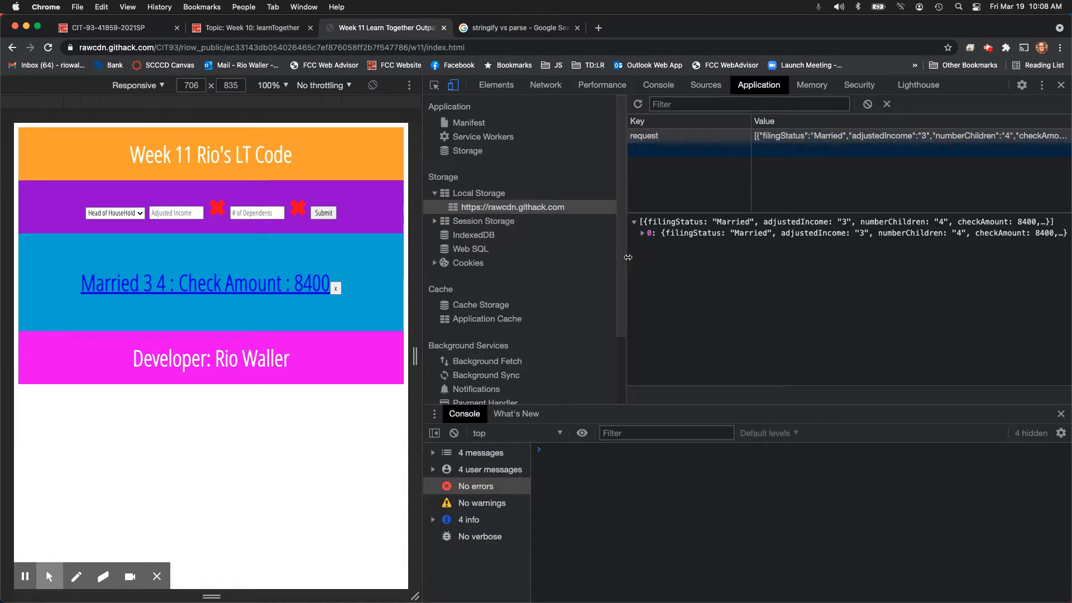
{"action": "left_click_drag", "start_coordinate": [628, 257], "coordinate": [563, 257]}
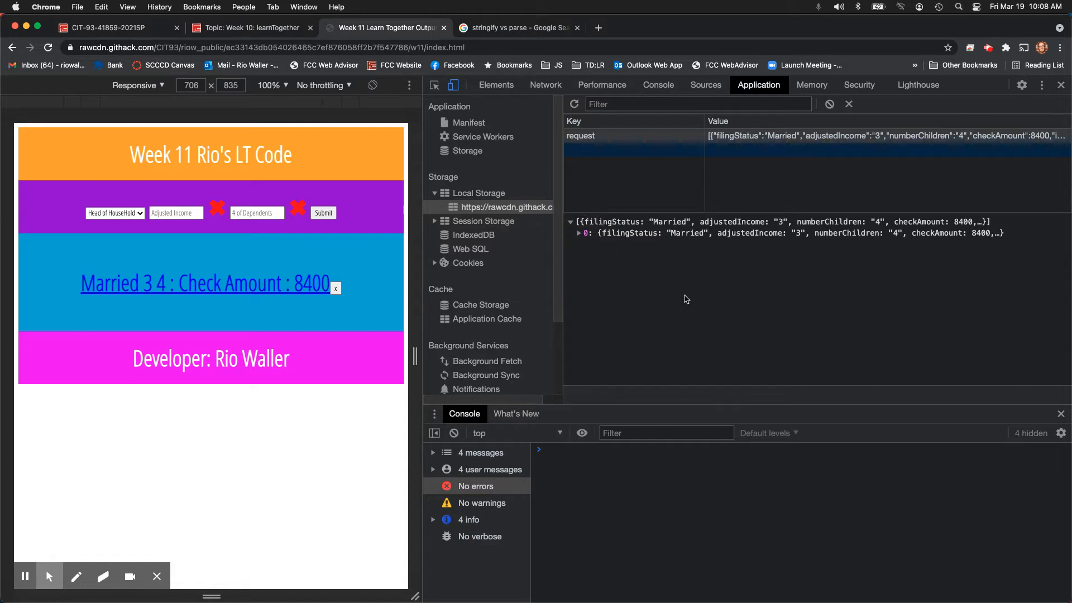
{"action": "left_click", "coordinate": [738, 138]}
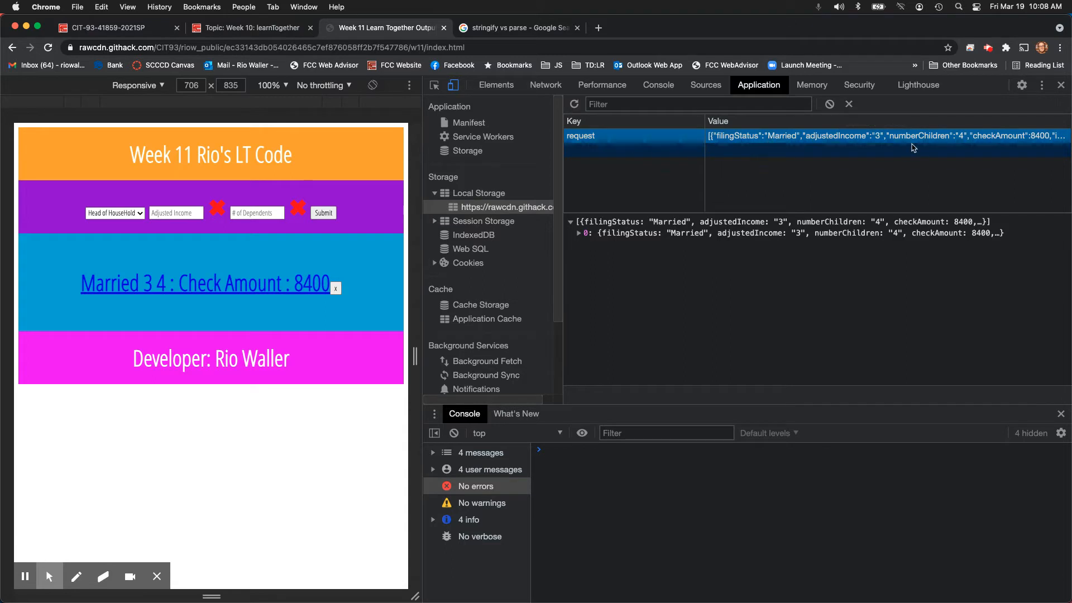
Step: Delete the request entry and reload so the Married 3 4 result disappears, then go to Sources
{"action": "left_click", "coordinate": [849, 104]}
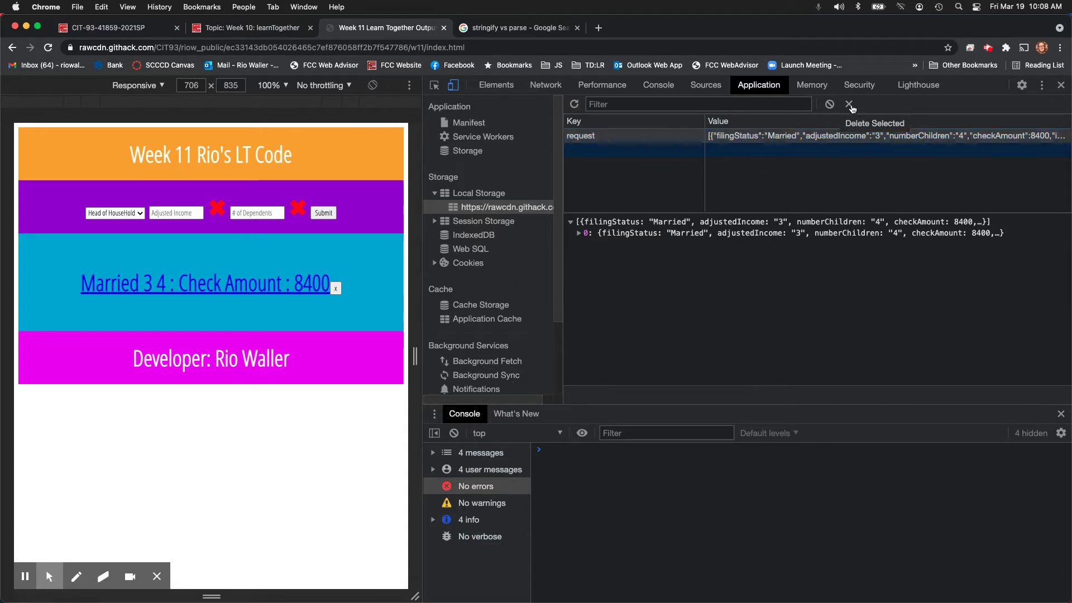
{"action": "left_click", "coordinate": [47, 48]}
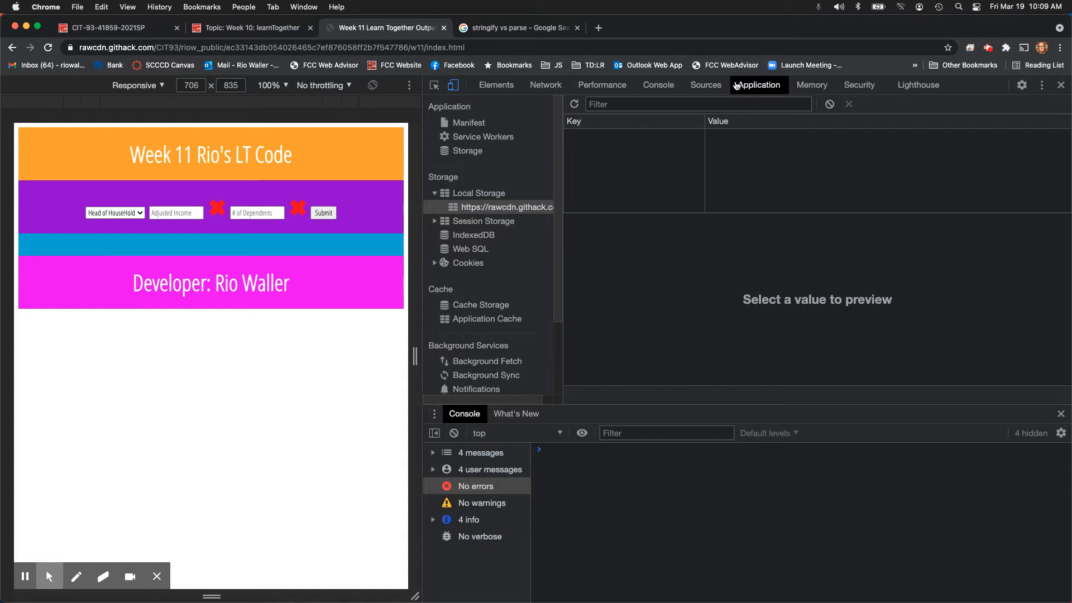
{"action": "left_click", "coordinate": [706, 85]}
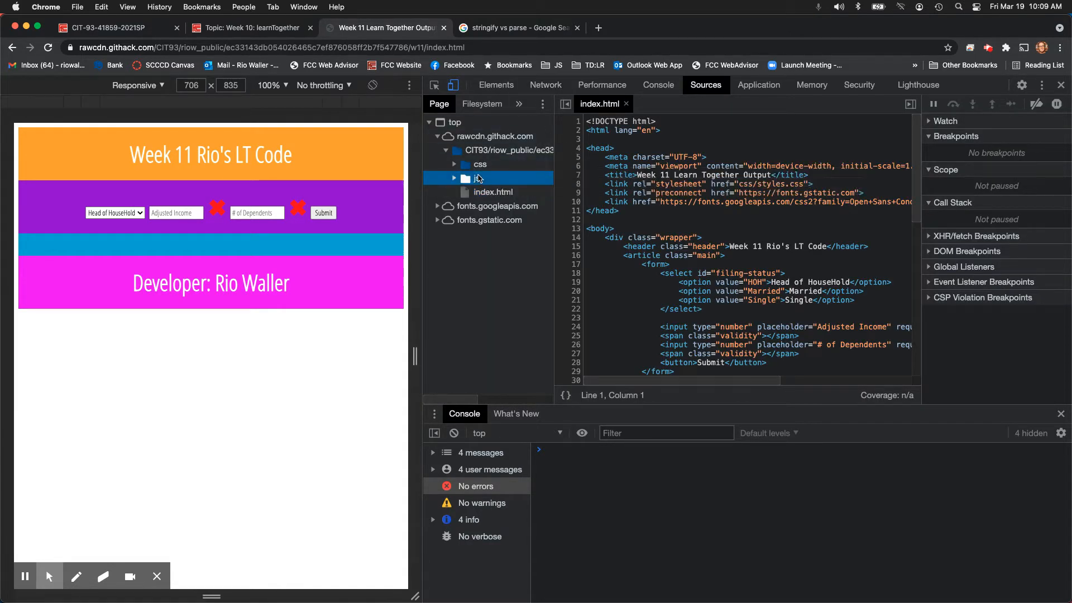
Step: Open js/app.js in Sources and set a breakpoint on line 4
{"action": "left_click", "coordinate": [456, 178]}
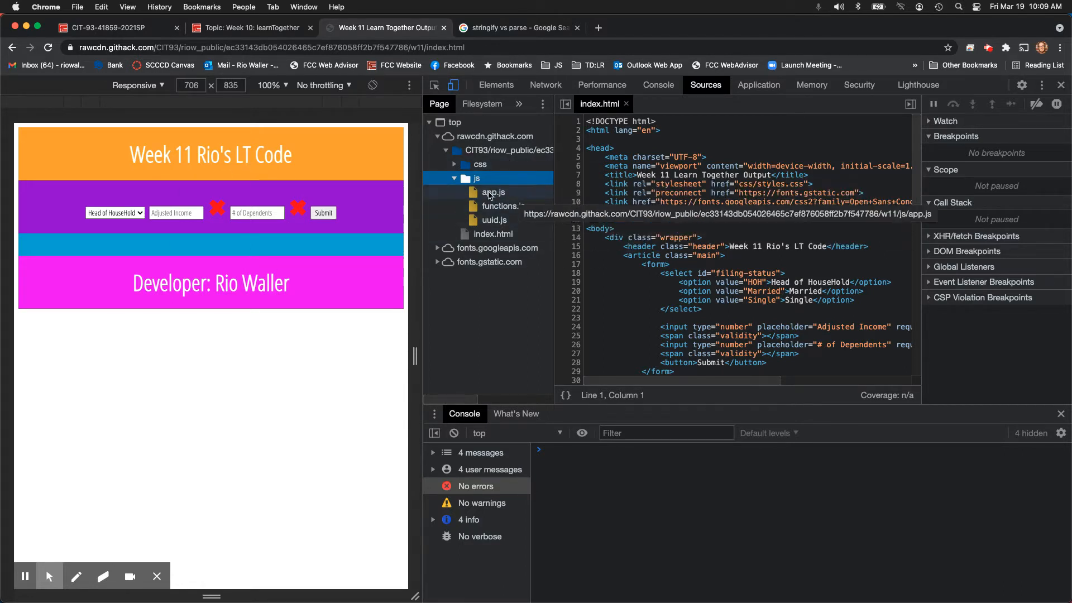
{"action": "left_click", "coordinate": [491, 192]}
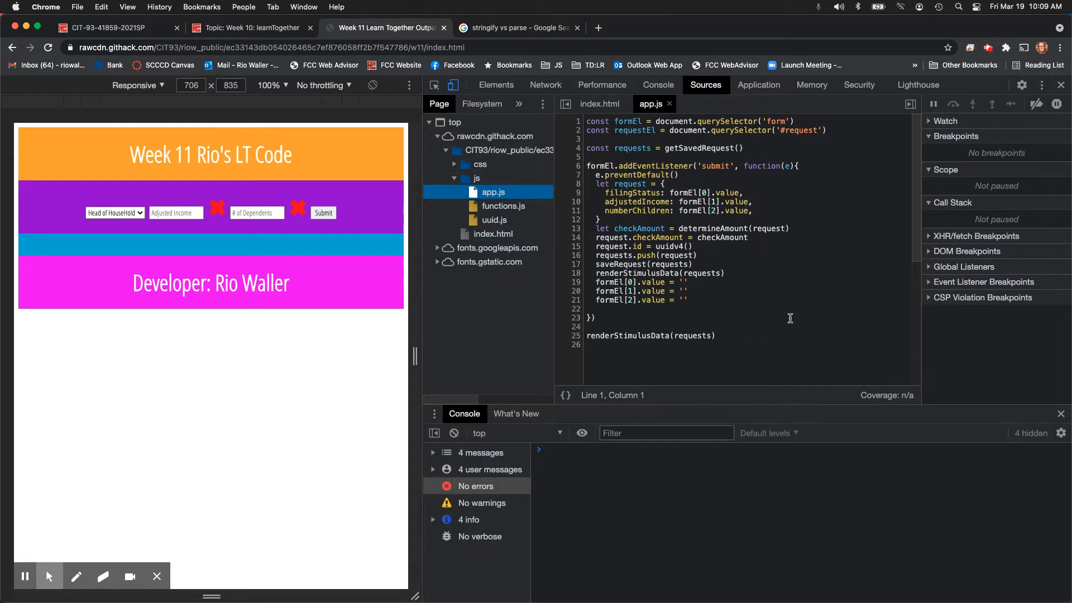
{"action": "left_click", "coordinate": [576, 148]}
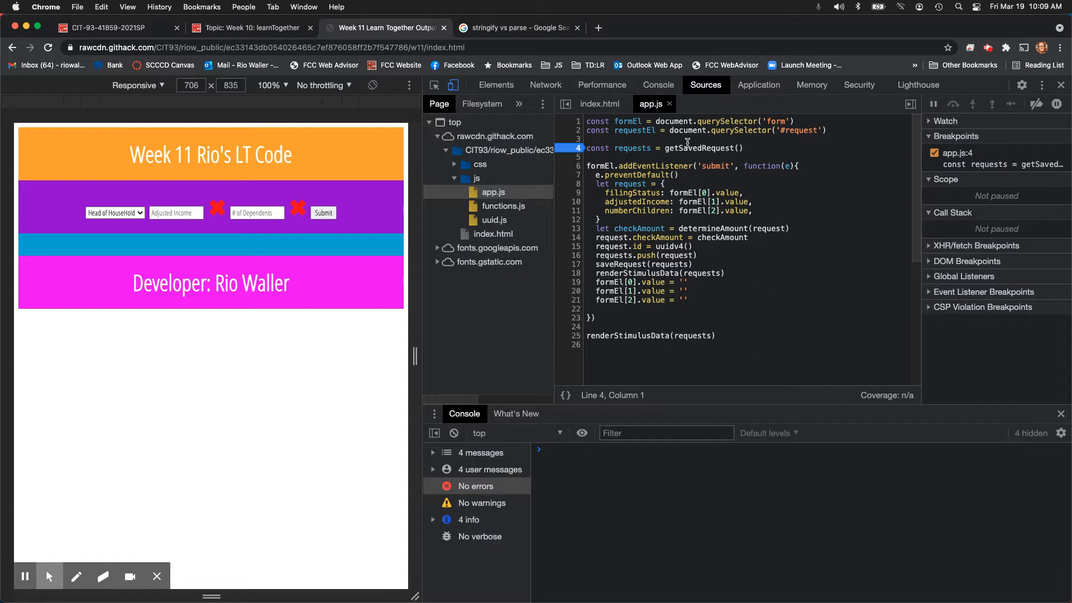
Step: Reload the page so execution pauses at the line-4 breakpoint in app.js
{"action": "double_click", "coordinate": [628, 148]}
{"action": "left_click", "coordinate": [784, 325]}
{"action": "left_click", "coordinate": [49, 48]}
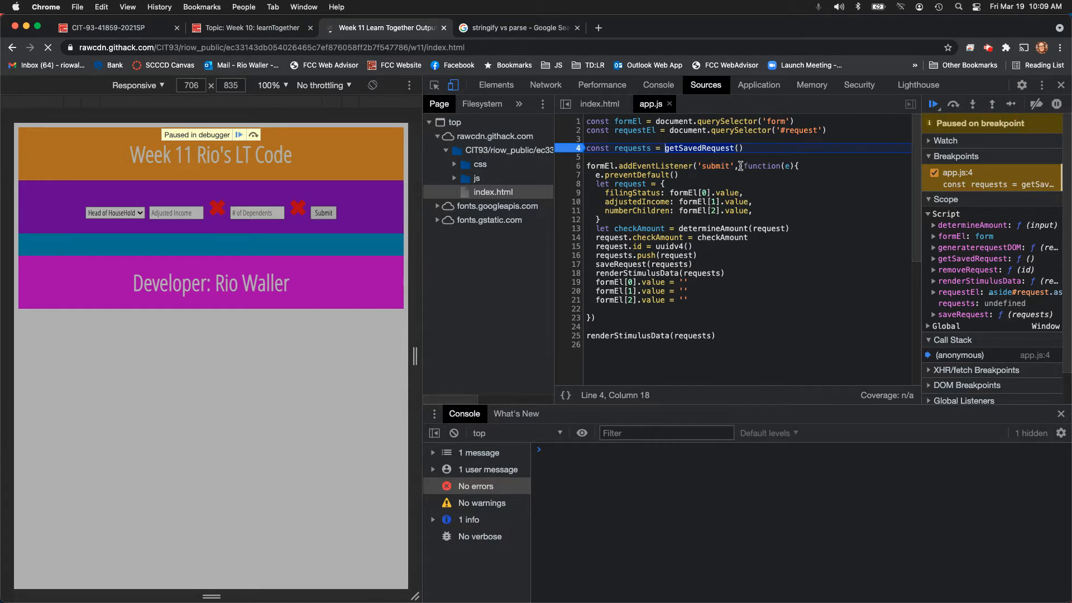
Step: Step into getSavedRequest and advance to functions.js line 3 where requestsJSON is null
{"action": "left_click", "coordinate": [1012, 104]}
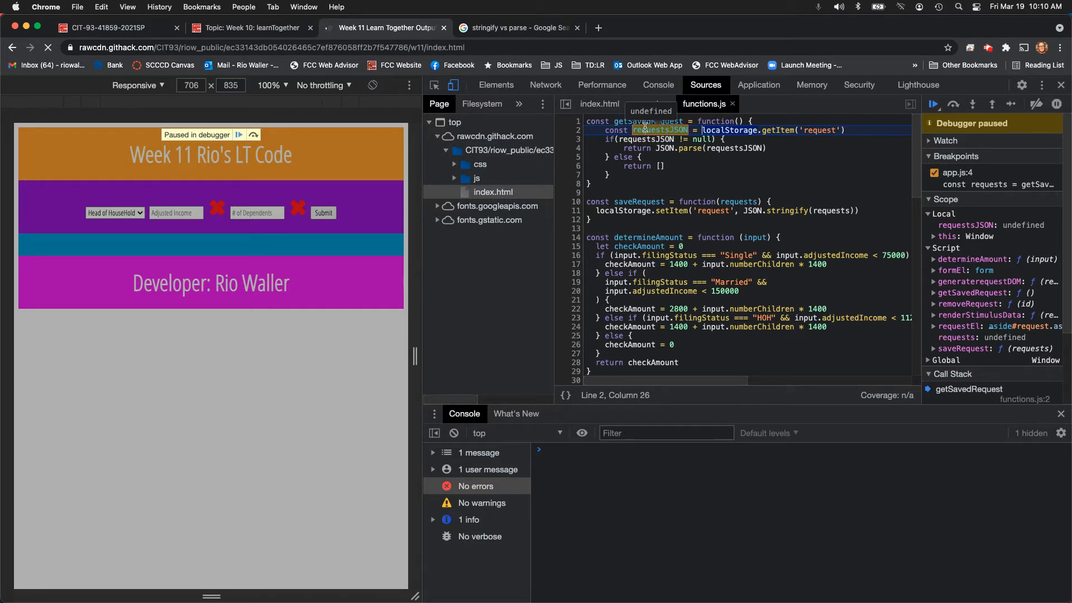
{"action": "left_click", "coordinate": [1011, 104]}
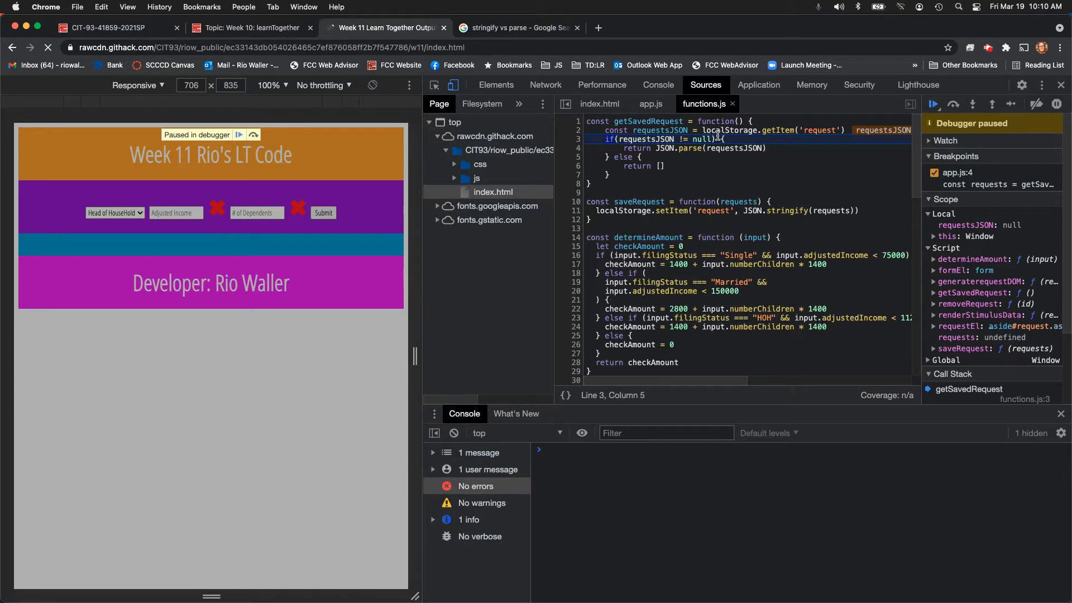
{"action": "mouse_move", "coordinate": [662, 130]}
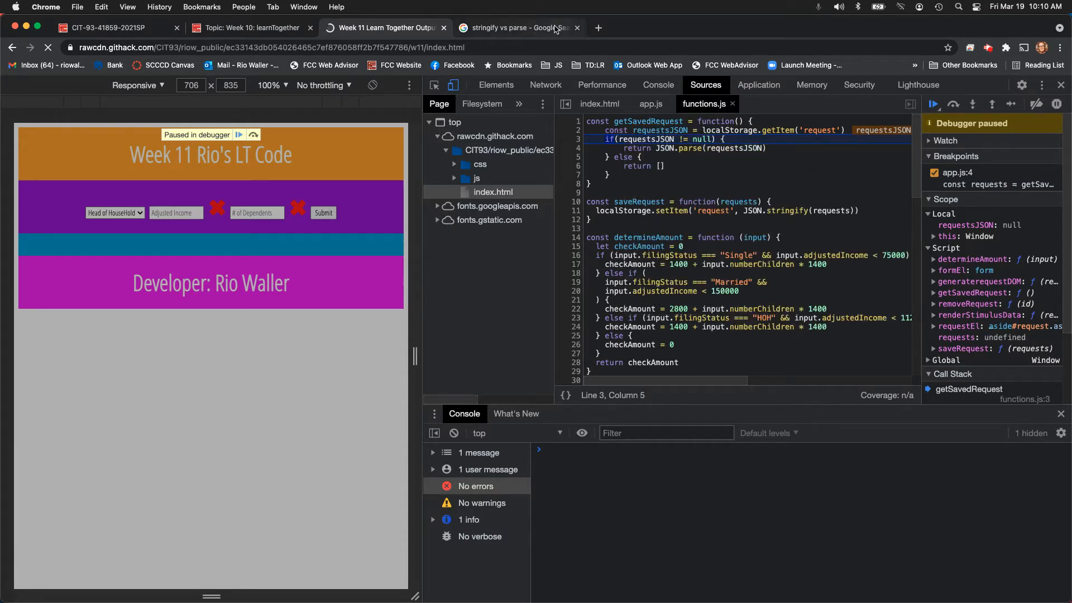
{"action": "left_click", "coordinate": [517, 28]}
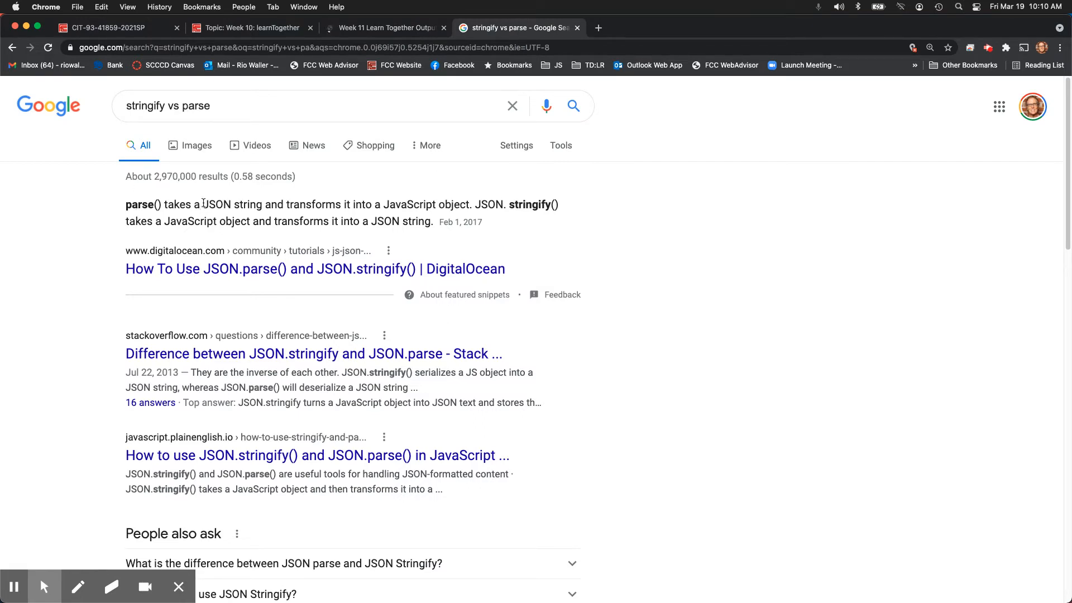
{"action": "left_click_drag", "start_coordinate": [204, 205], "coordinate": [250, 206]}
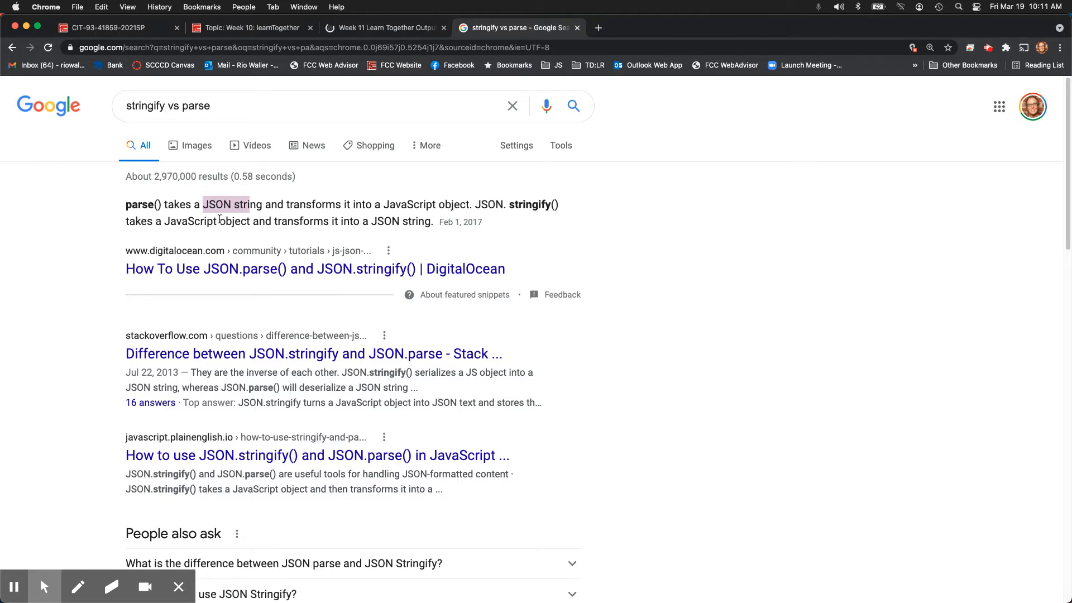
{"action": "left_click_drag", "start_coordinate": [220, 221], "coordinate": [271, 222]}
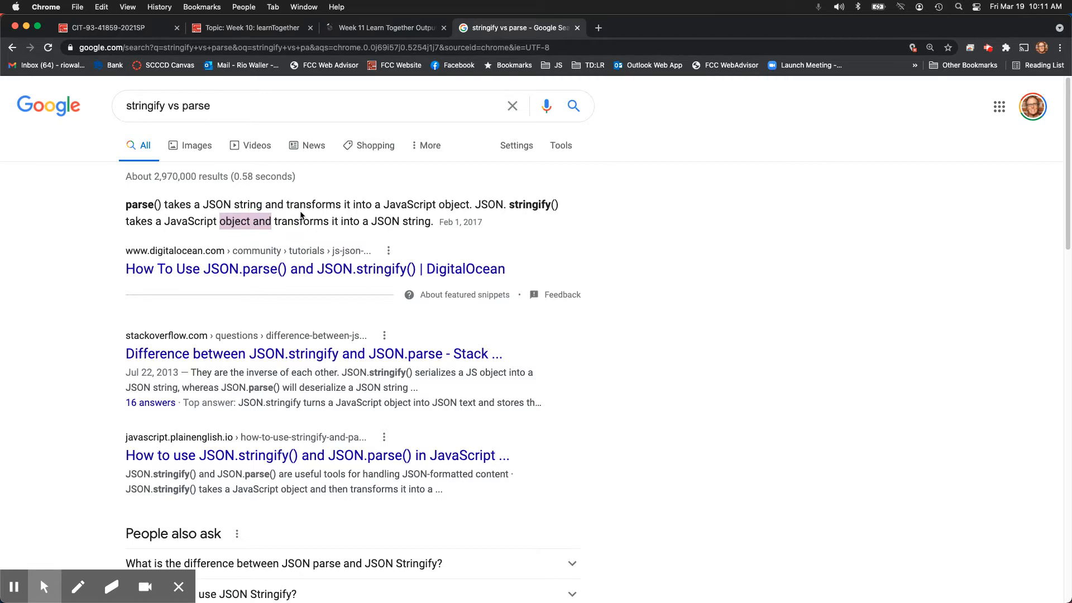
{"action": "left_click", "coordinate": [300, 216]}
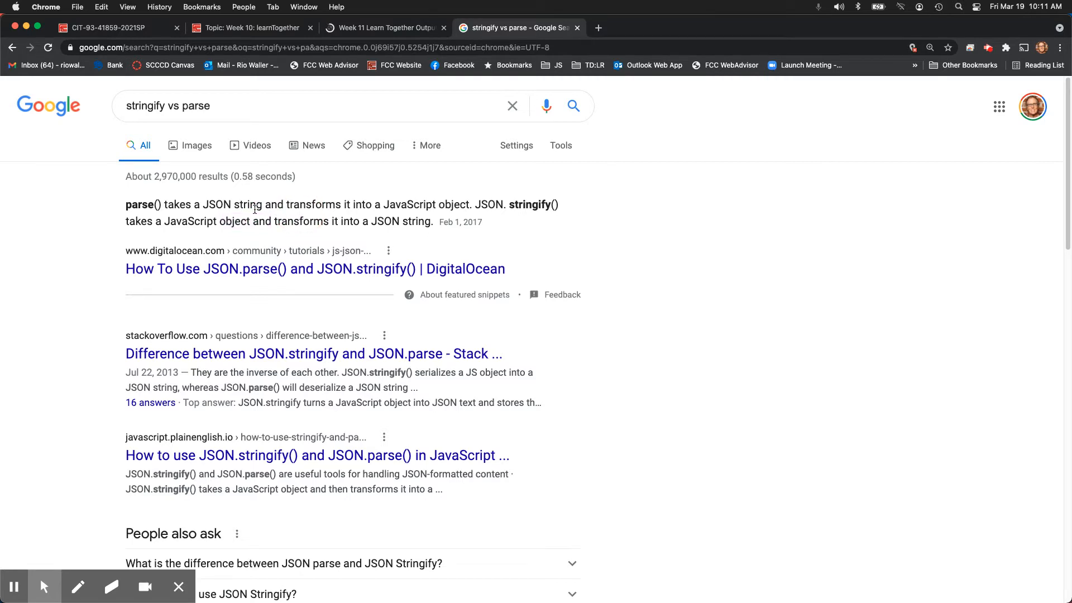
{"action": "double_click", "coordinate": [217, 204]}
{"action": "left_click_drag", "start_coordinate": [202, 221], "coordinate": [237, 222]}
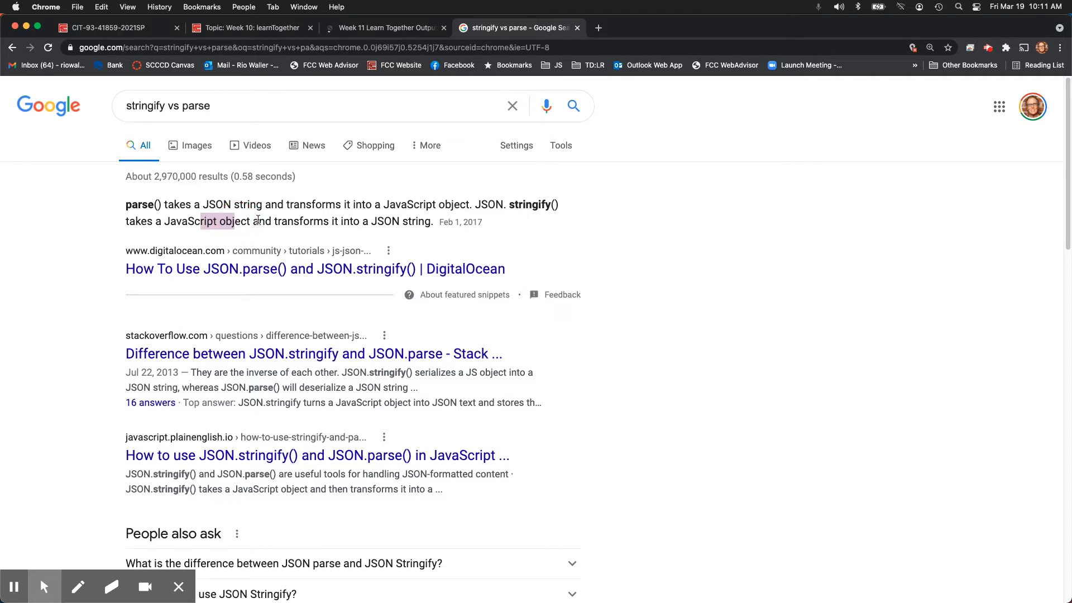
{"action": "double_click", "coordinate": [218, 205]}
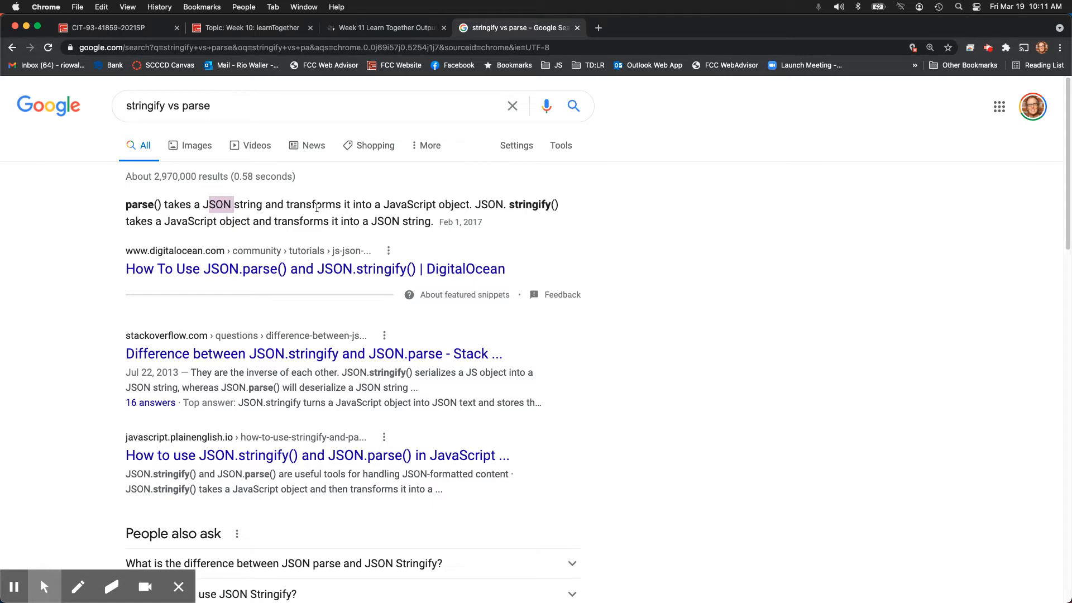
{"action": "left_click_drag", "start_coordinate": [163, 221], "coordinate": [247, 222]}
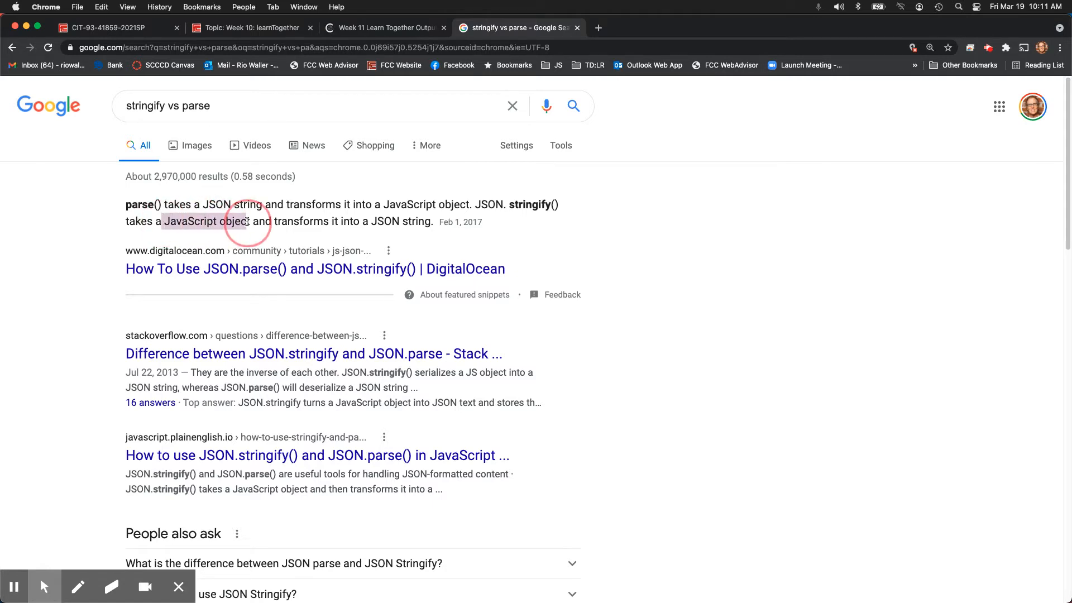
{"action": "left_click", "coordinate": [383, 28]}
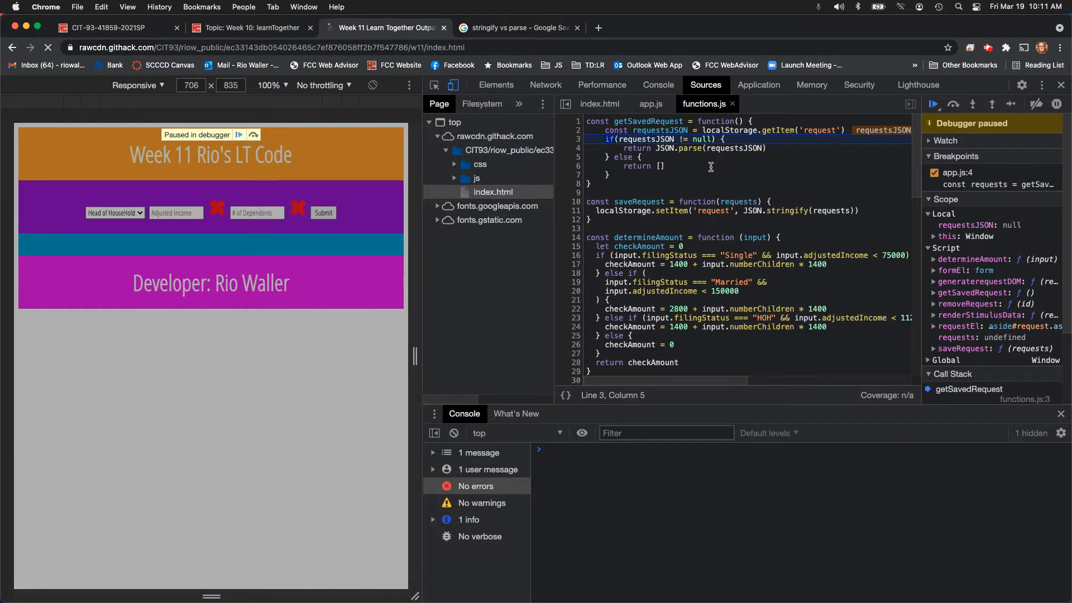
{"action": "mouse_move", "coordinate": [733, 149]}
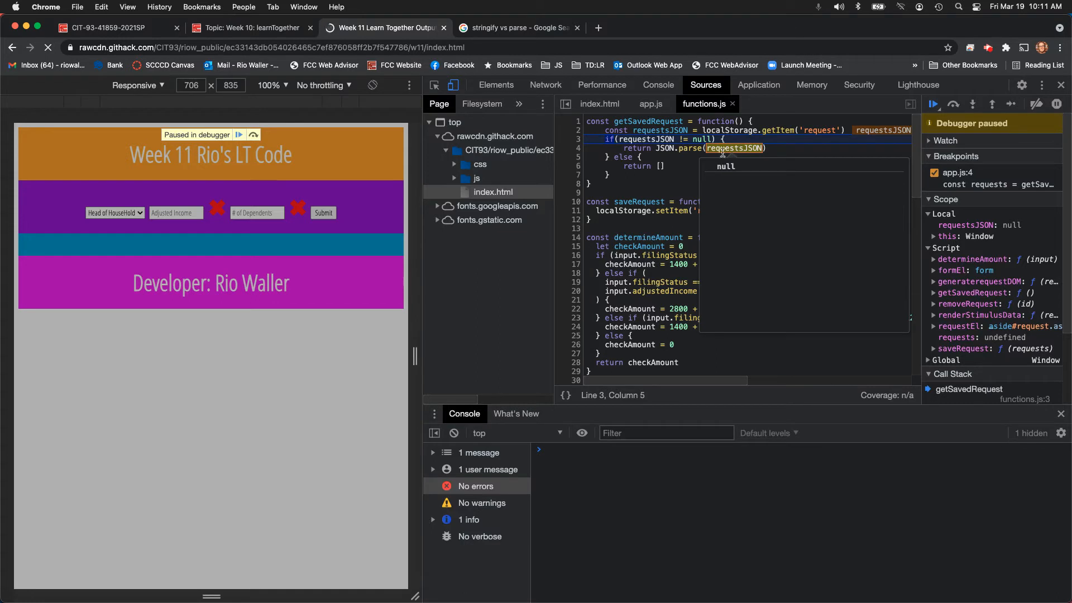
Step: Step through the return [] in getSavedRequest and back out into app.js with requests empty
{"action": "left_click_drag", "start_coordinate": [669, 165], "coordinate": [646, 168]}
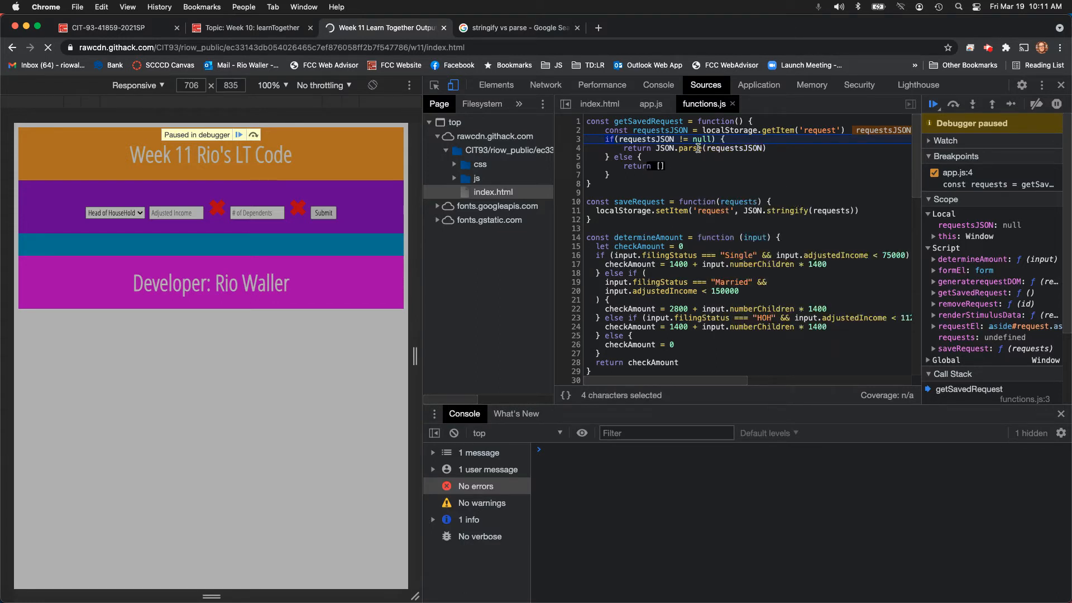
{"action": "left_click_drag", "start_coordinate": [782, 148], "coordinate": [644, 151]}
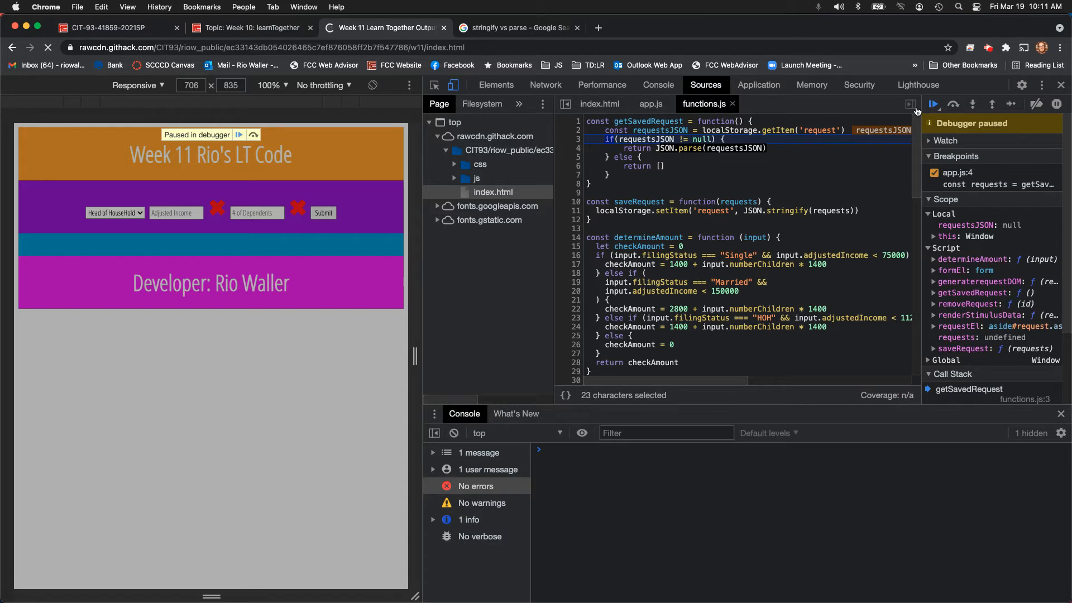
{"action": "left_click", "coordinate": [1011, 104]}
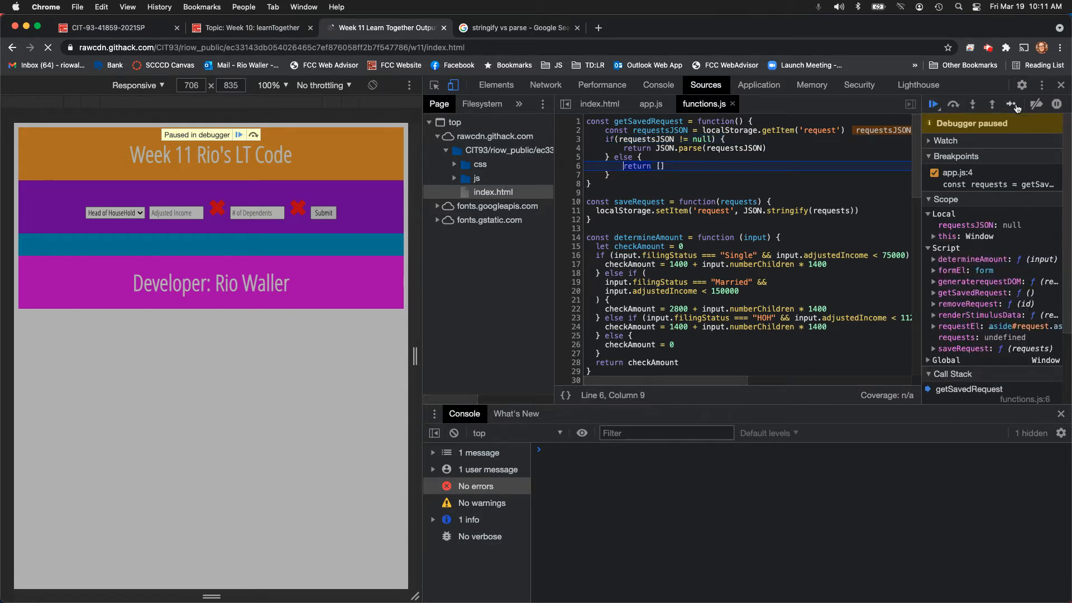
{"action": "left_click", "coordinate": [1014, 104]}
{"action": "left_click", "coordinate": [1013, 104]}
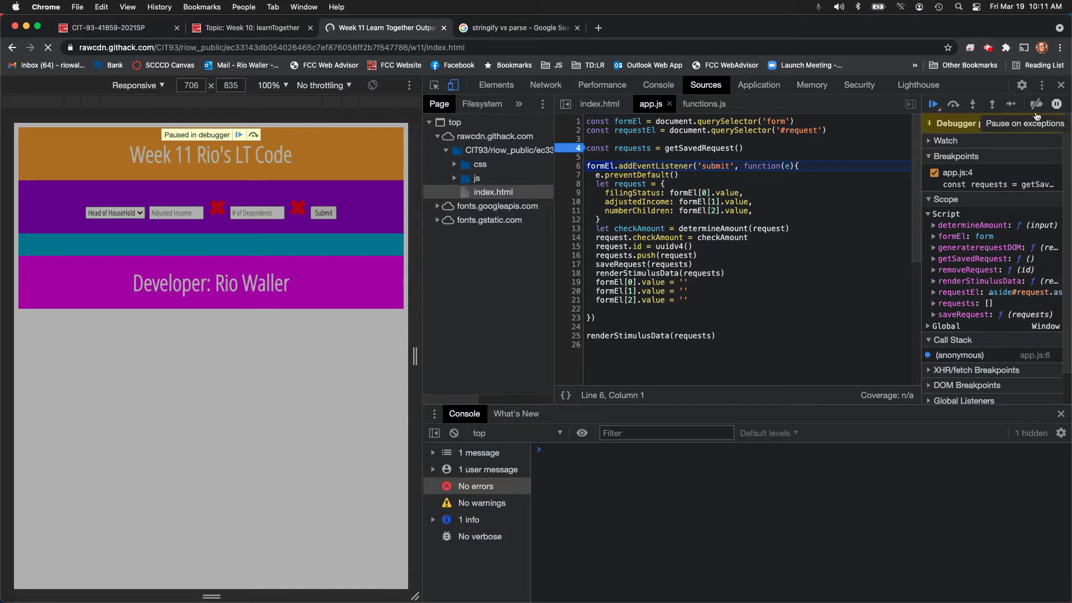
Step: Step into and through renderStimulusData, then past the end of app.js into content-script.js
{"action": "left_click", "coordinate": [1012, 104]}
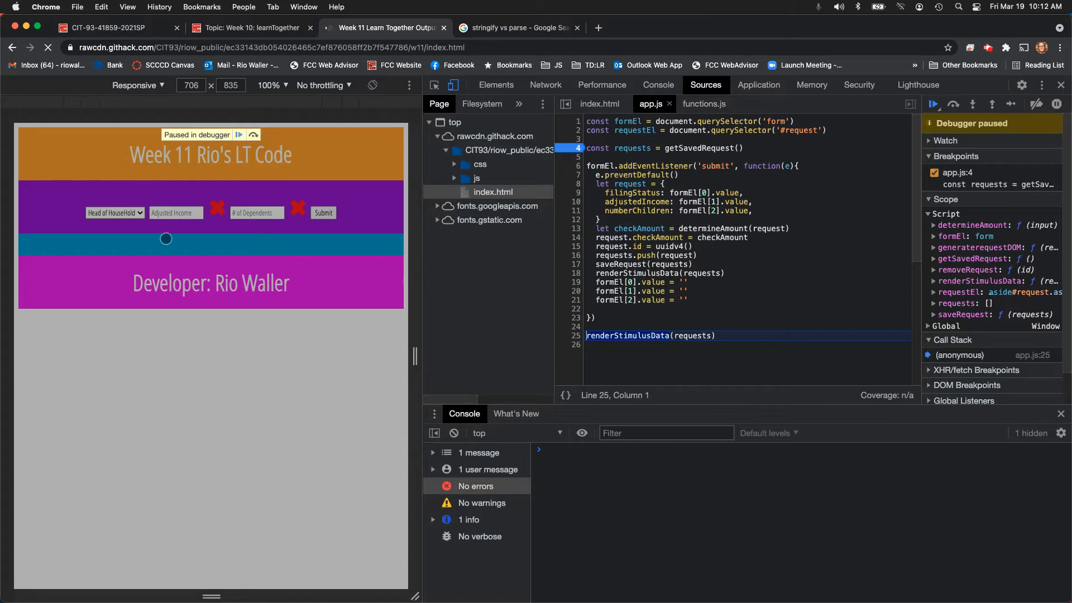
{"action": "left_click", "coordinate": [1010, 104]}
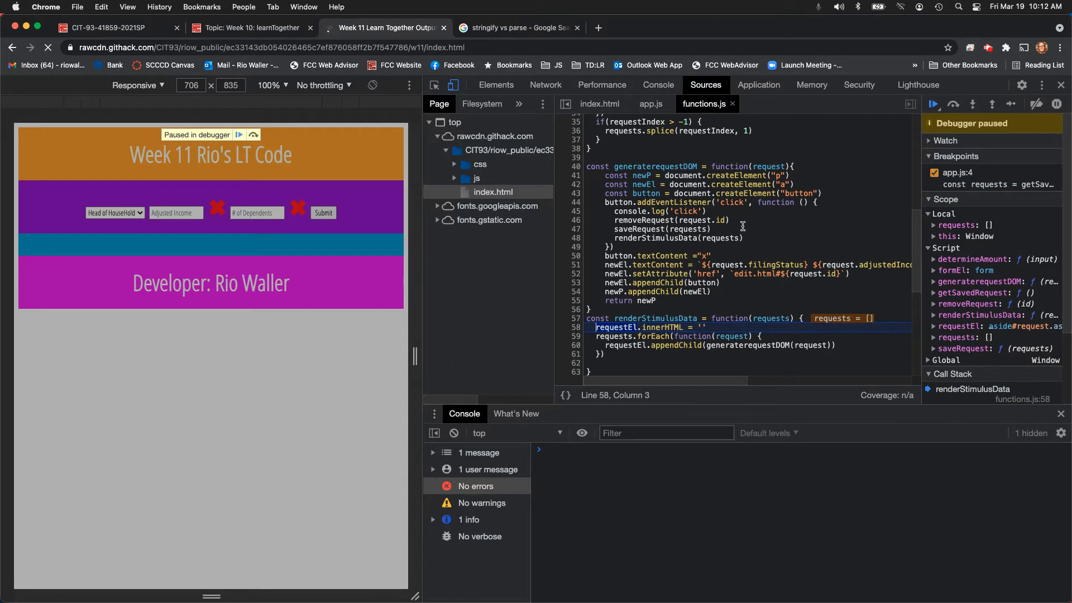
{"action": "mouse_move", "coordinate": [613, 336]}
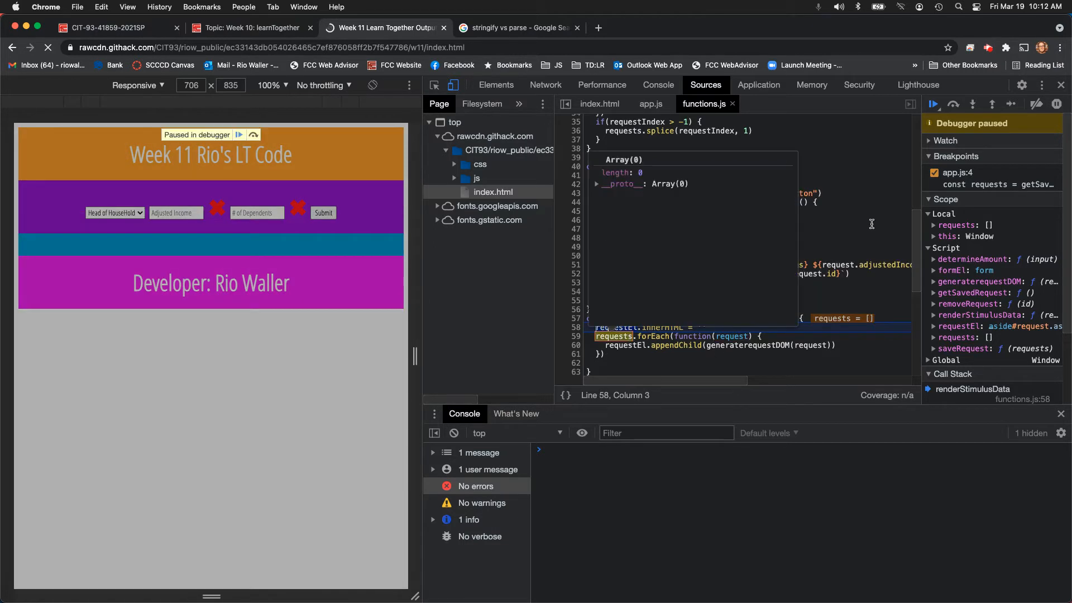
{"action": "left_click", "coordinate": [1011, 104]}
{"action": "left_click", "coordinate": [1012, 105]}
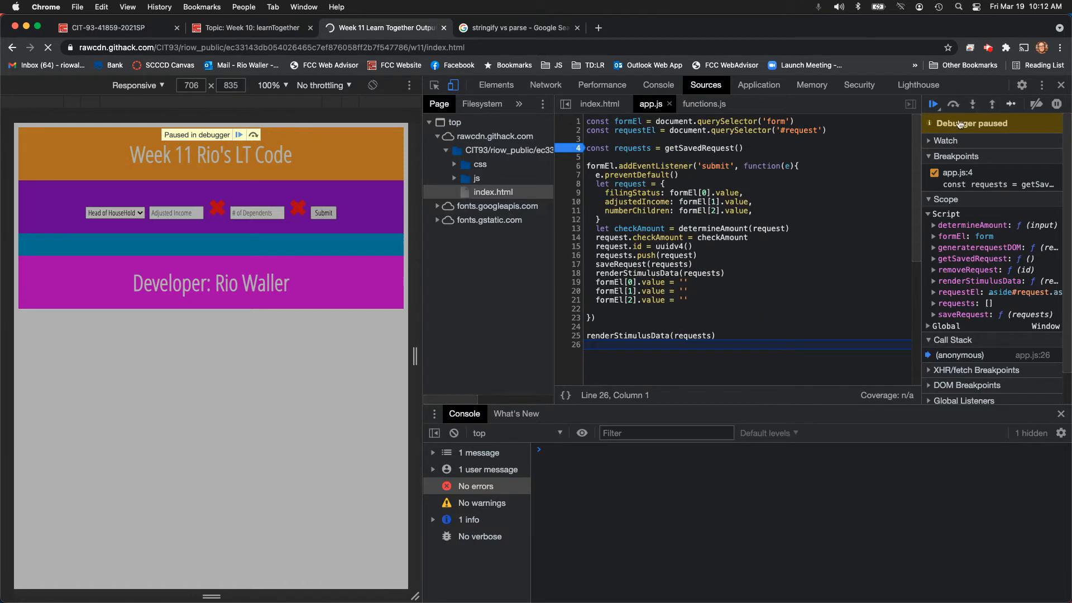
{"action": "left_click", "coordinate": [1013, 104]}
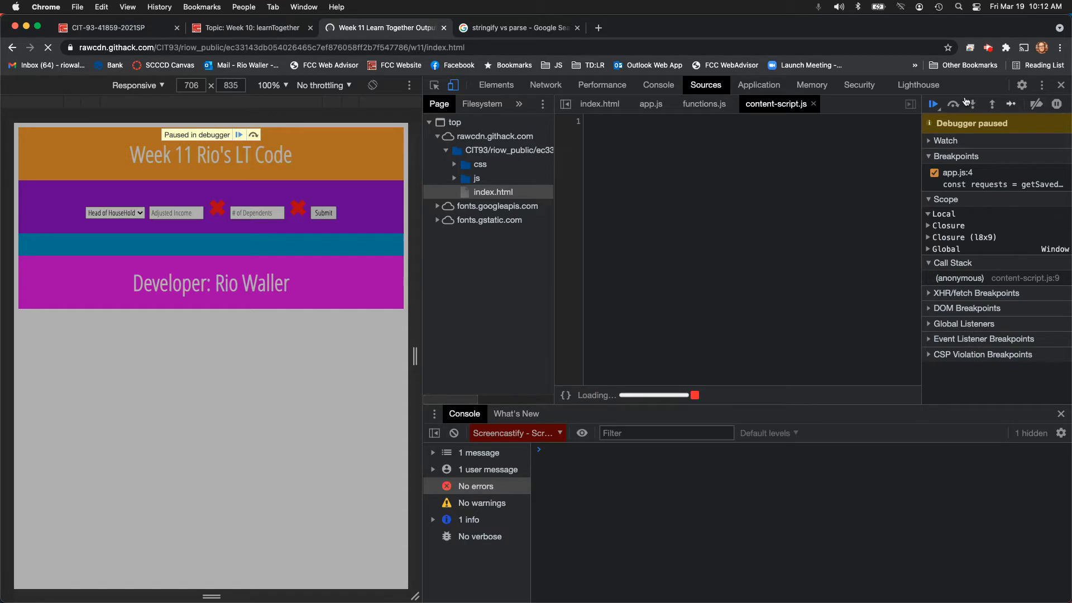
Step: Move the app.js breakpoint from line 4 to line 8 and reload to end the pause
{"action": "left_click", "coordinate": [814, 104]}
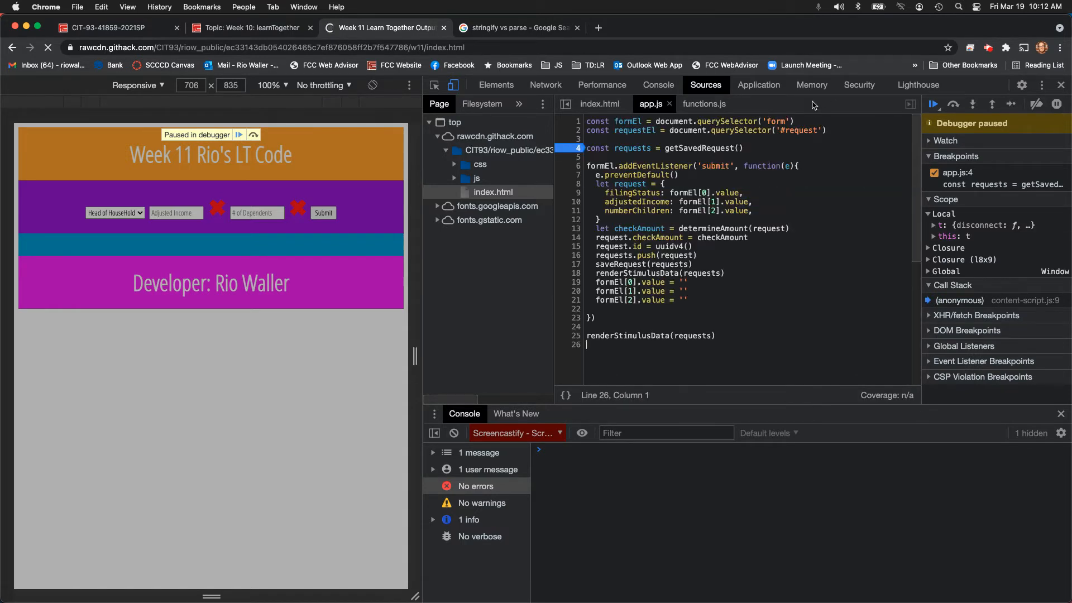
{"action": "left_click", "coordinate": [576, 148]}
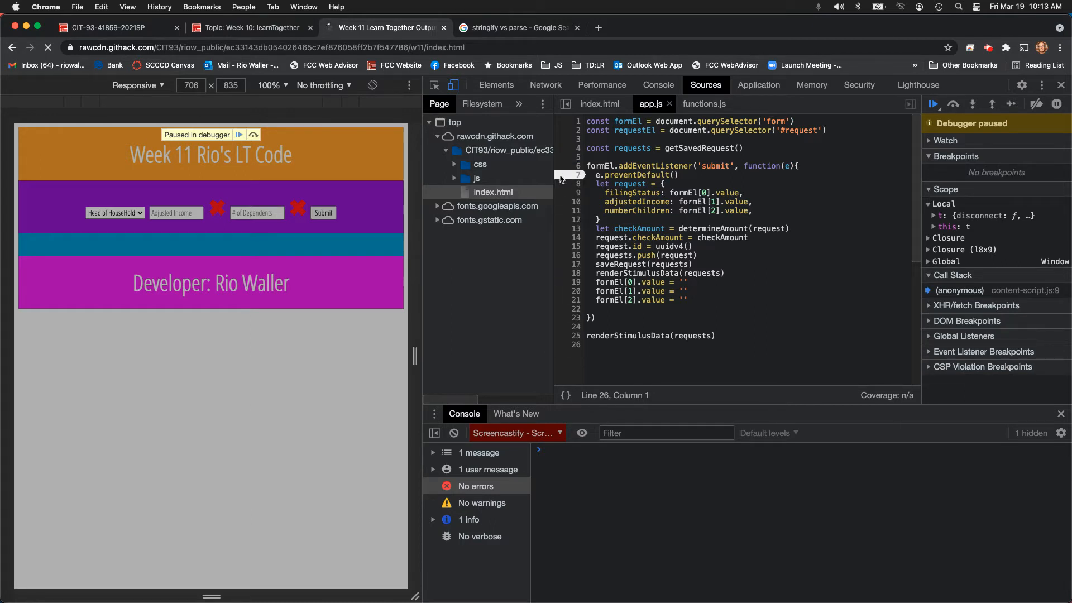
{"action": "left_click", "coordinate": [576, 184]}
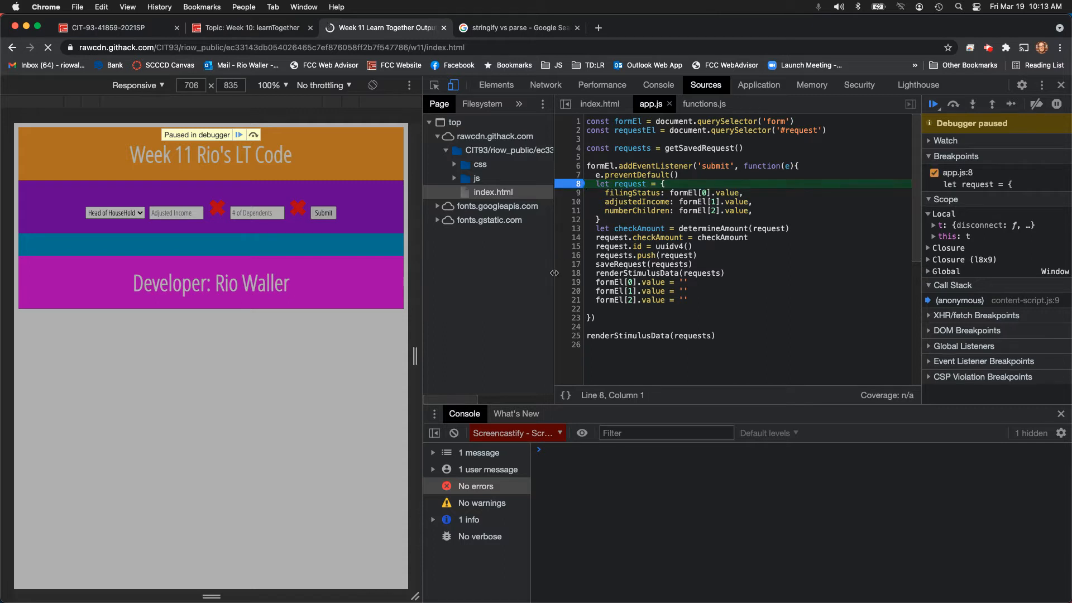
{"action": "left_click", "coordinate": [48, 48]}
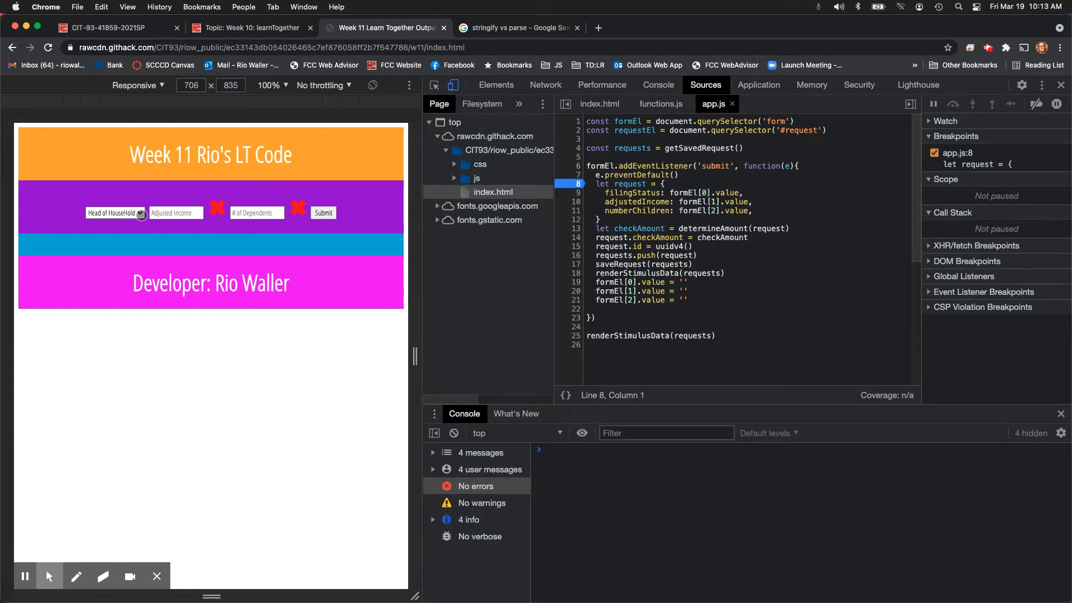
Step: Submit the form with Married, income 2 and 2 dependents to hit the line-8 breakpoint
{"action": "left_click", "coordinate": [93, 213]}
{"action": "left_click", "coordinate": [106, 225]}
{"action": "left_click", "coordinate": [175, 213]}
{"action": "type", "text": "2"}
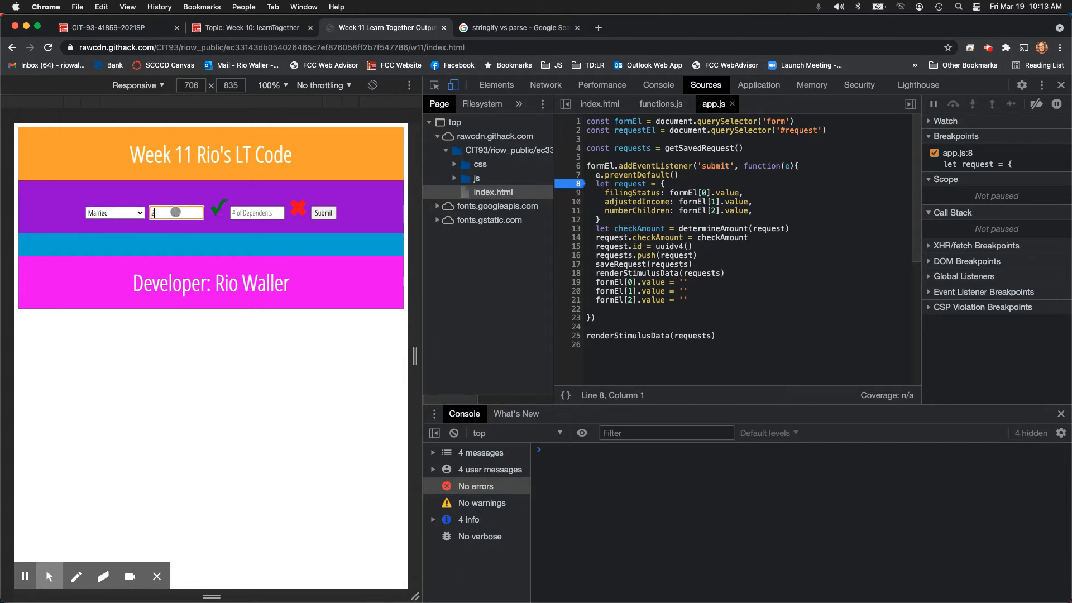
{"action": "left_click", "coordinate": [249, 213]}
{"action": "type", "text": "2"}
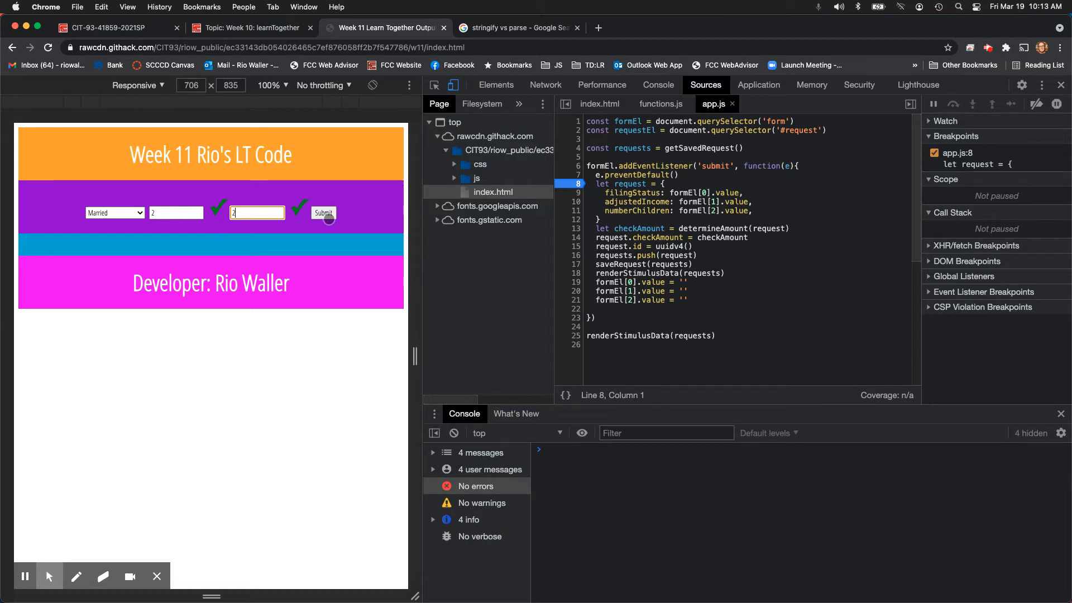
{"action": "left_click", "coordinate": [325, 212]}
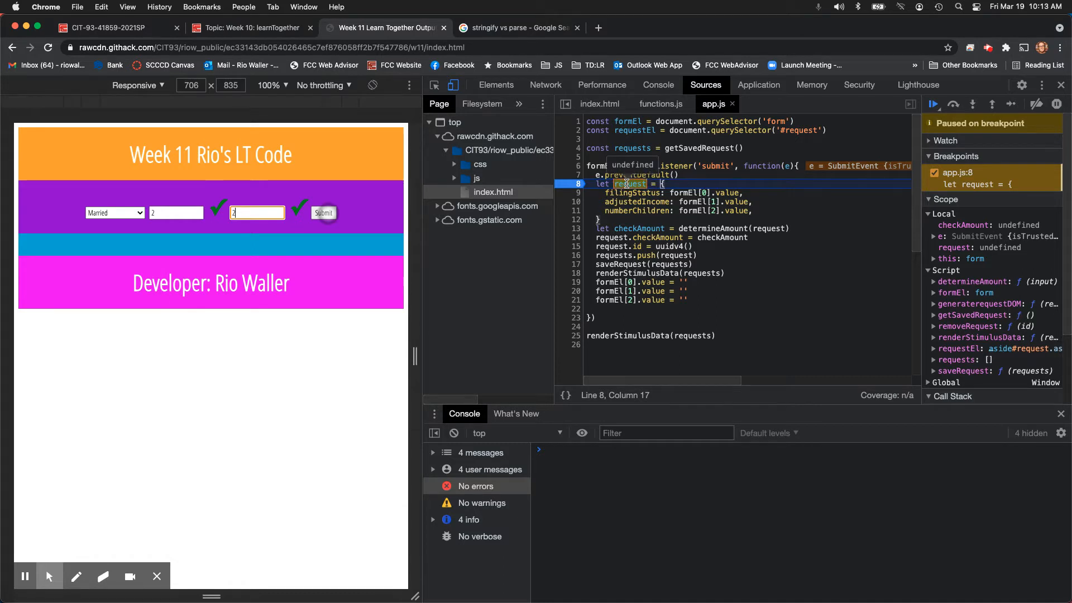
Step: Step to the next statement and evaluate formEl in the Console
{"action": "left_click", "coordinate": [1011, 103]}
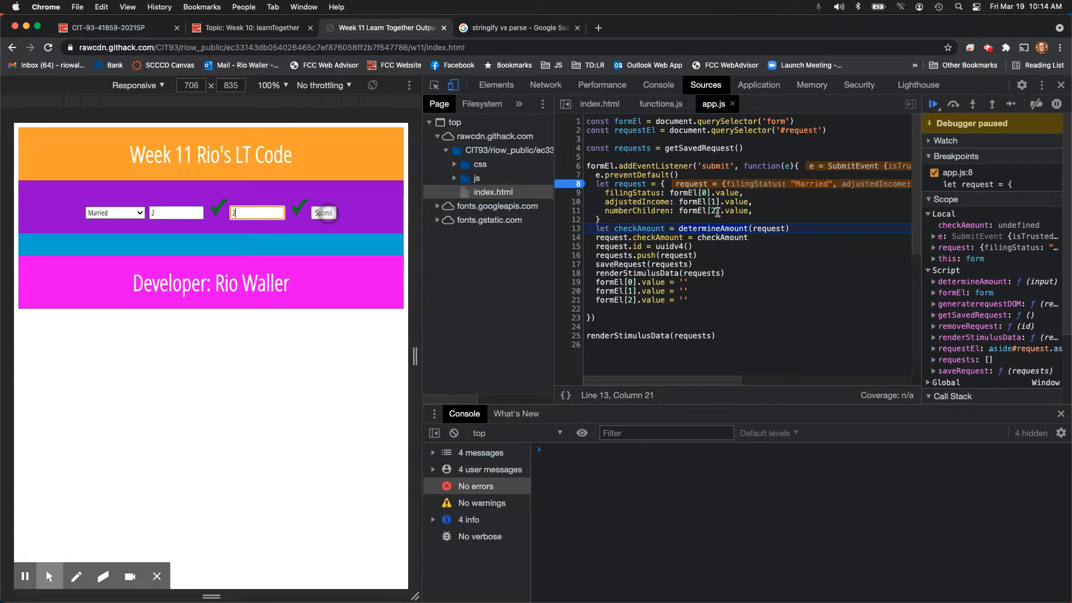
{"action": "left_click", "coordinate": [670, 193]}
{"action": "left_click", "coordinate": [568, 449]}
{"action": "type", "text": "form"}
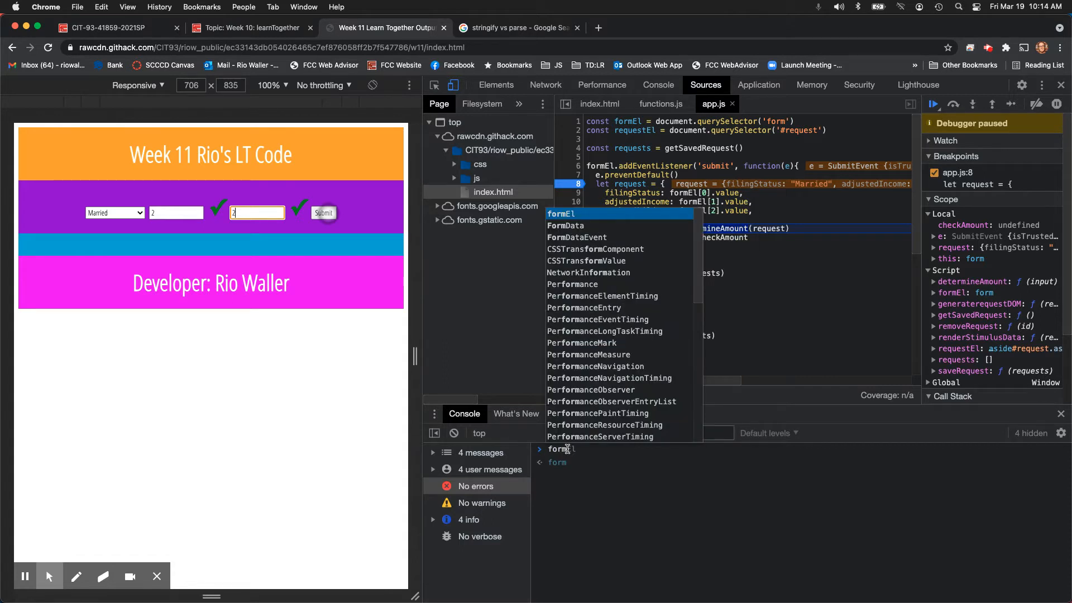
{"action": "key", "text": "Tab"}
{"action": "key", "text": "Return"}
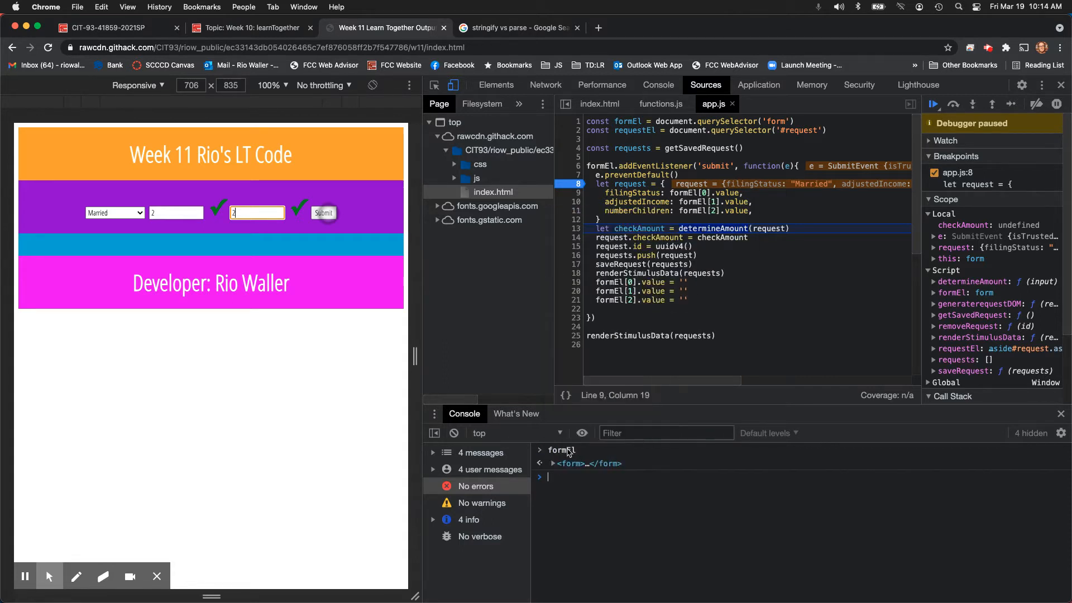
{"action": "type", "text": "e.taget"}
Step: Evaluate e.target.elements in the Console, showing the four-control collection
{"action": "key", "text": "BackSpace"}
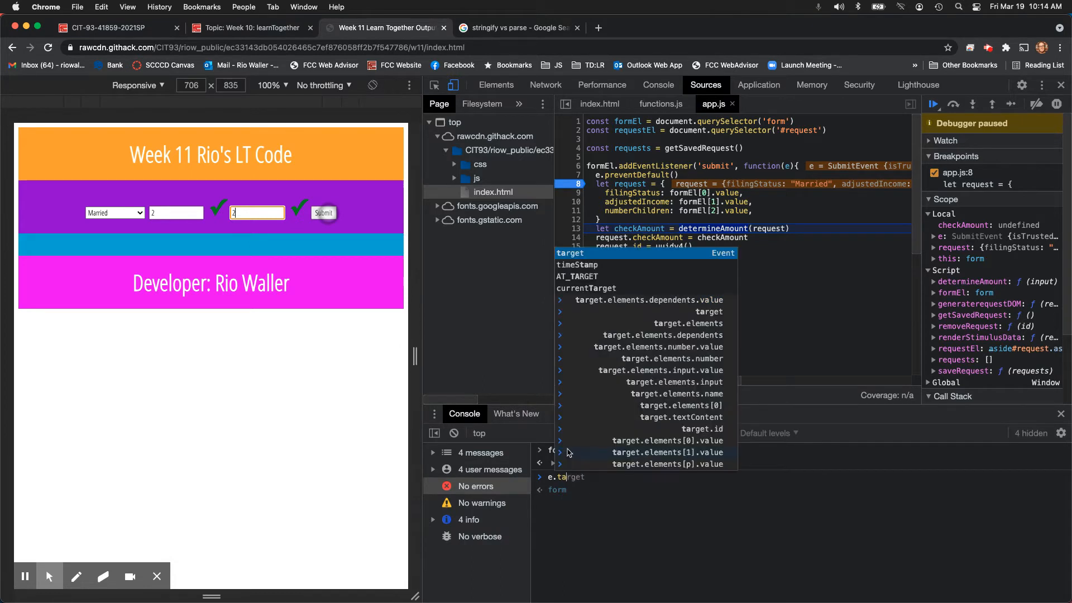
{"action": "key", "text": "Tab"}
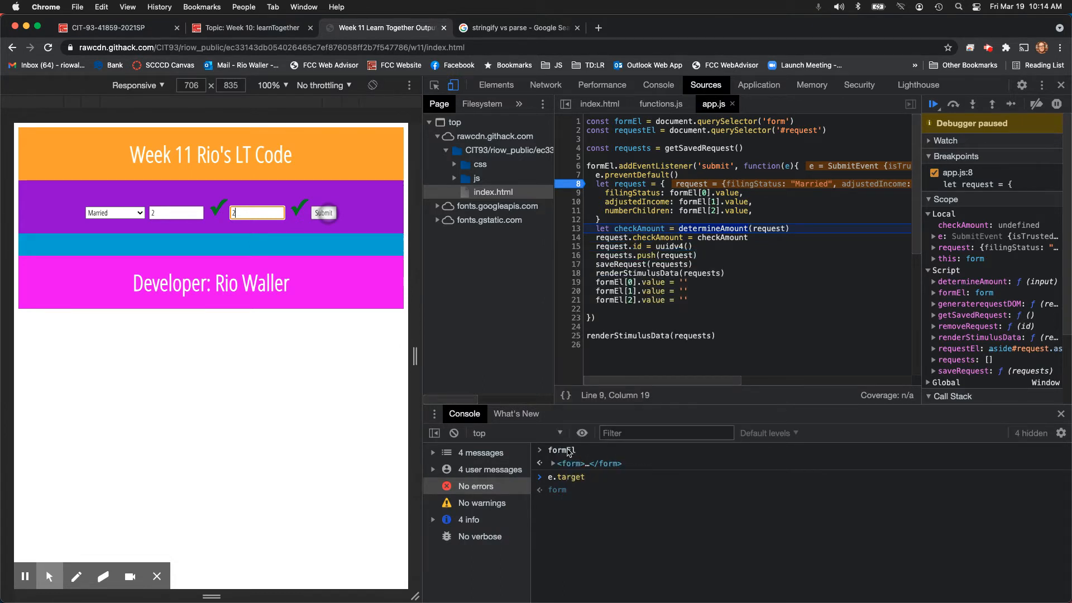
{"action": "type", "text": ".elem"}
{"action": "key", "text": "Tab"}
{"action": "type", "text": "."}
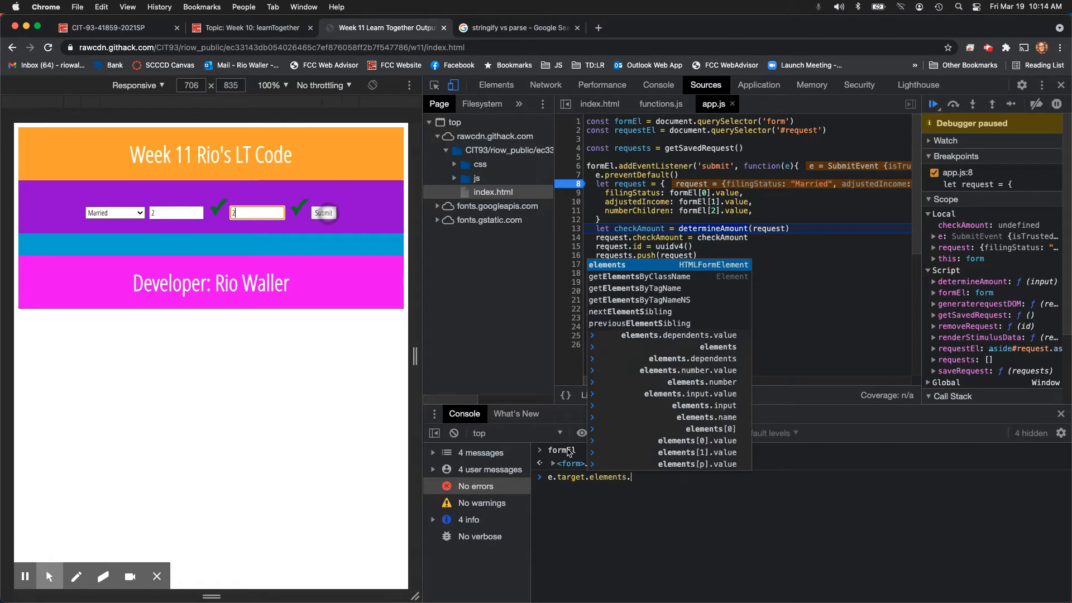
{"action": "key", "text": "BackSpace"}
{"action": "key", "text": "Return"}
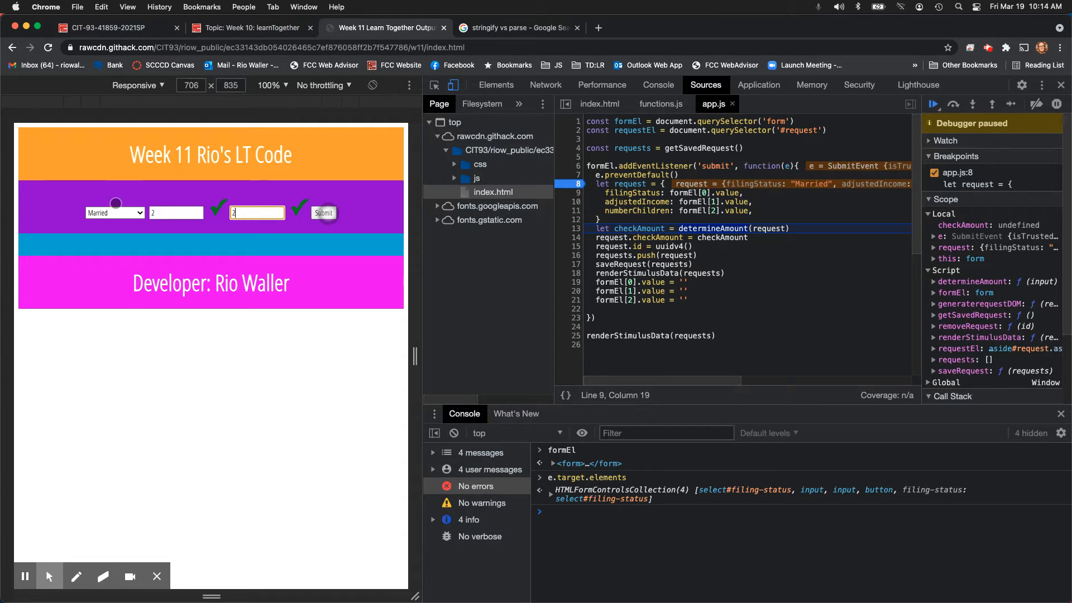
{"action": "mouse_move", "coordinate": [671, 264]}
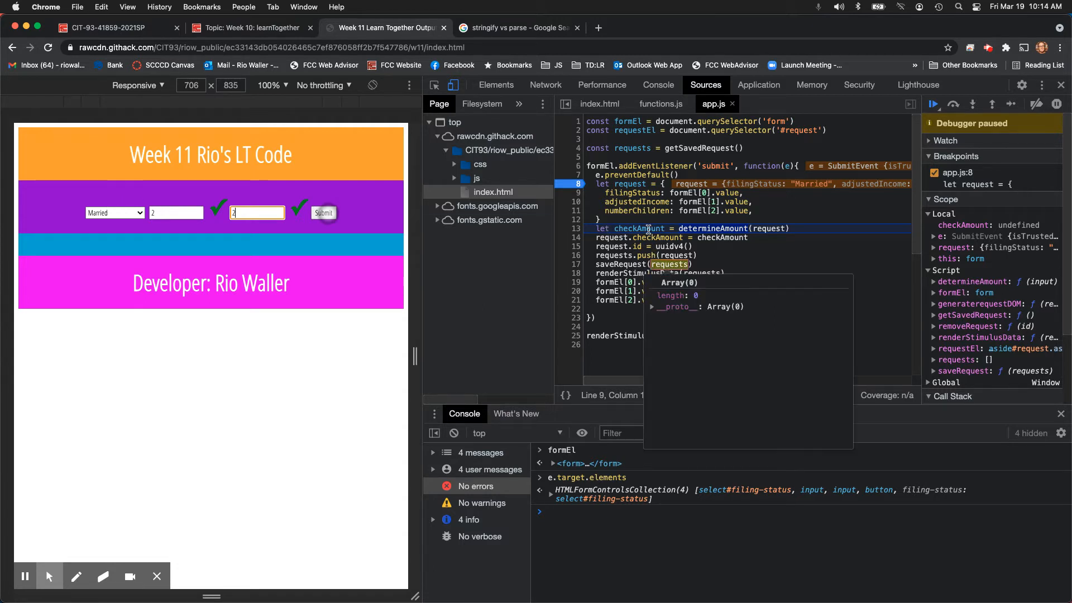
{"action": "double_click", "coordinate": [650, 228]}
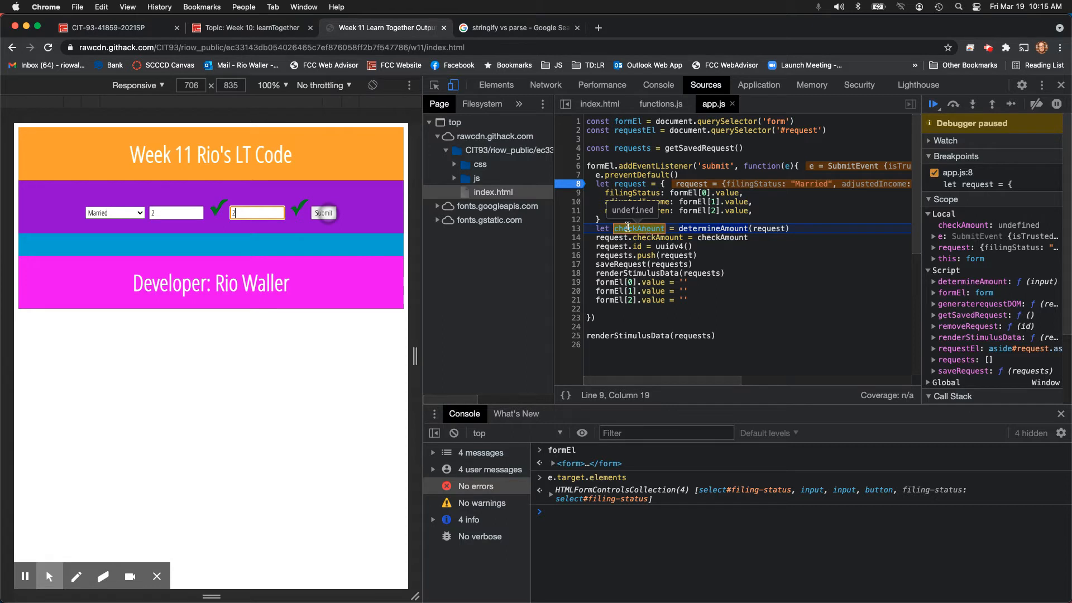
{"action": "mouse_move", "coordinate": [972, 104]}
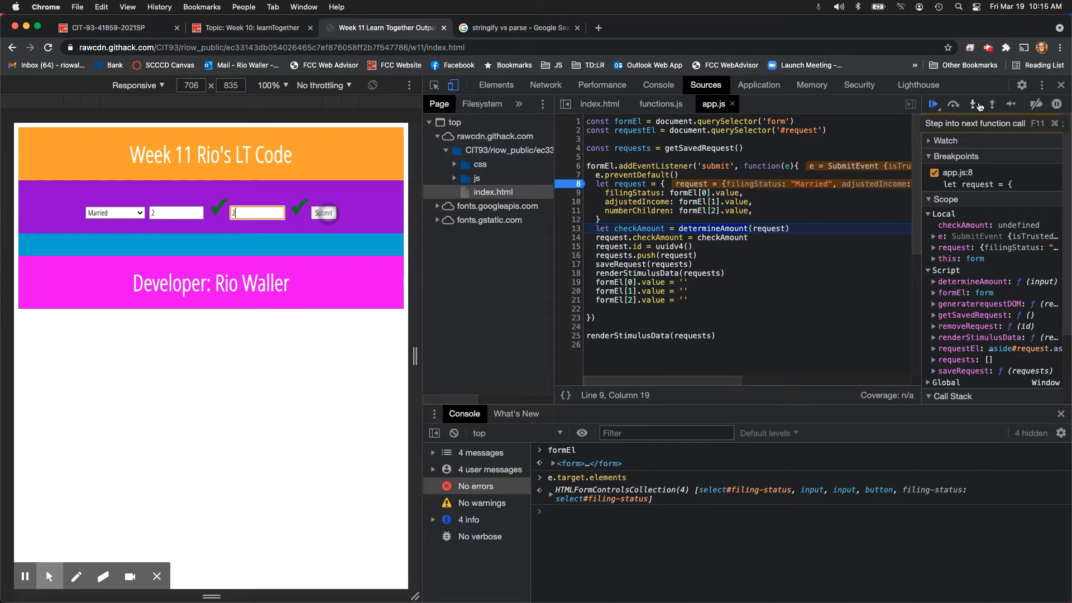
Step: Step into determineAmount and inspect the input object in the console
{"action": "left_click", "coordinate": [1012, 104]}
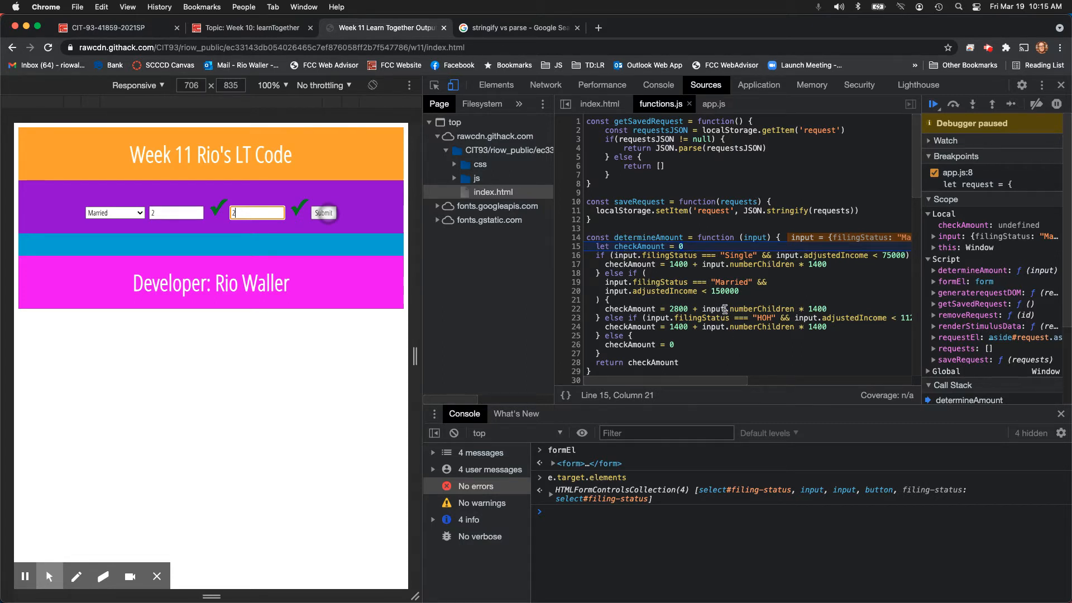
{"action": "scroll", "coordinate": [725, 308], "scroll_direction": "down", "scroll_amount": 1}
{"action": "scroll", "coordinate": [725, 309], "scroll_direction": "down", "scroll_amount": 2}
{"action": "scroll", "coordinate": [724, 309], "scroll_direction": "down", "scroll_amount": 2}
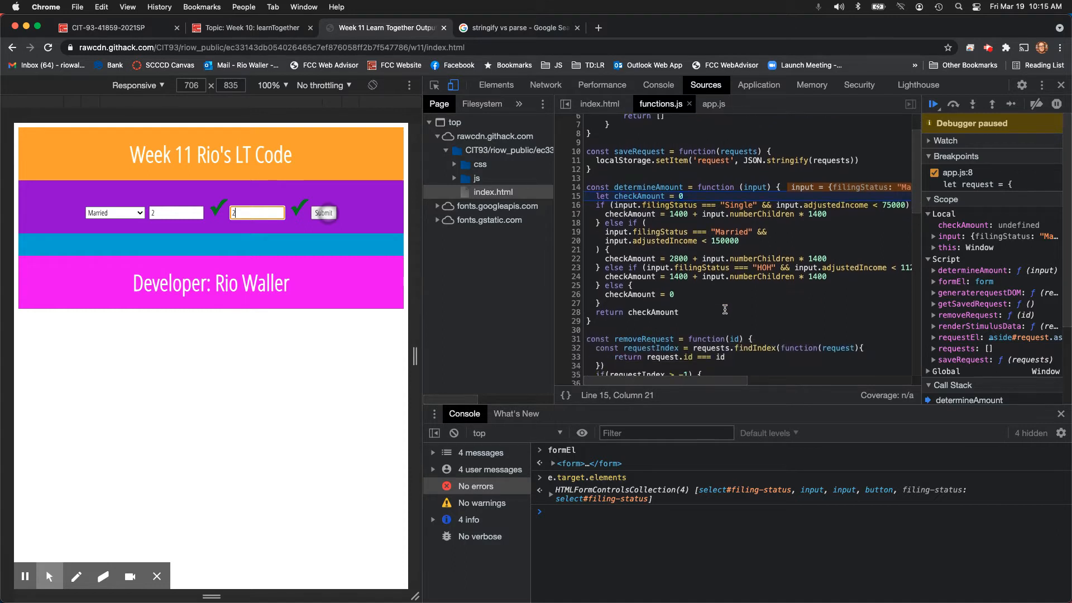
{"action": "left_click_drag", "start_coordinate": [684, 305], "coordinate": [586, 305]}
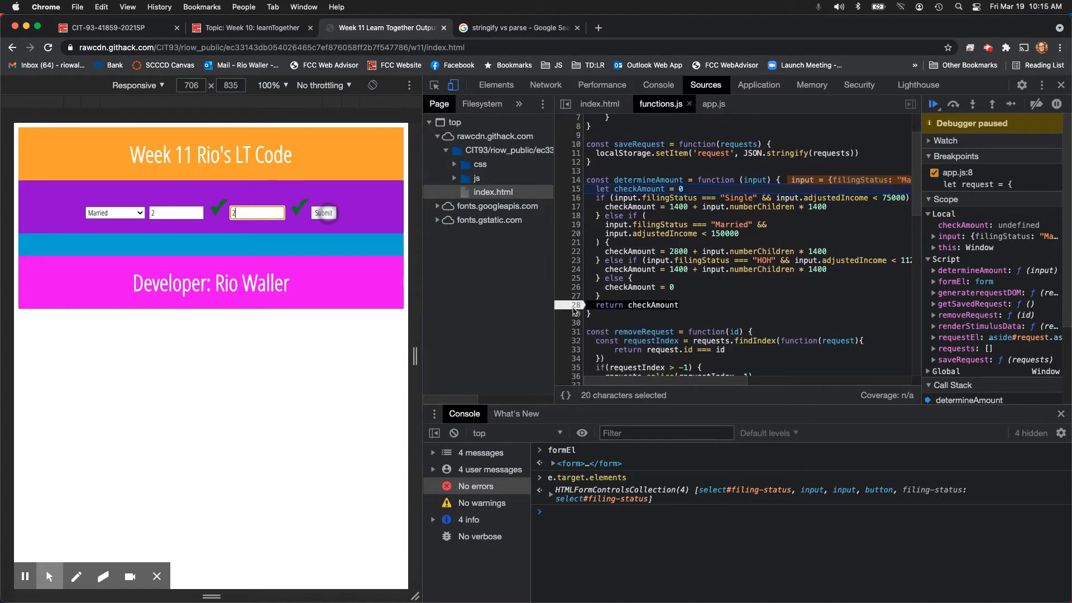
{"action": "left_click", "coordinate": [651, 305]}
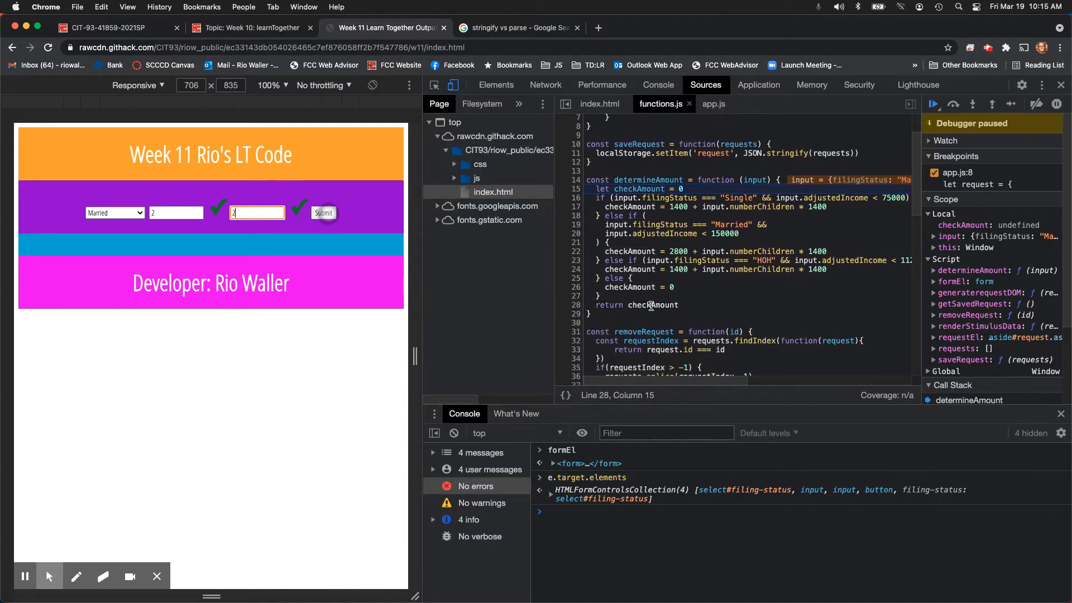
{"action": "mouse_move", "coordinate": [754, 180]}
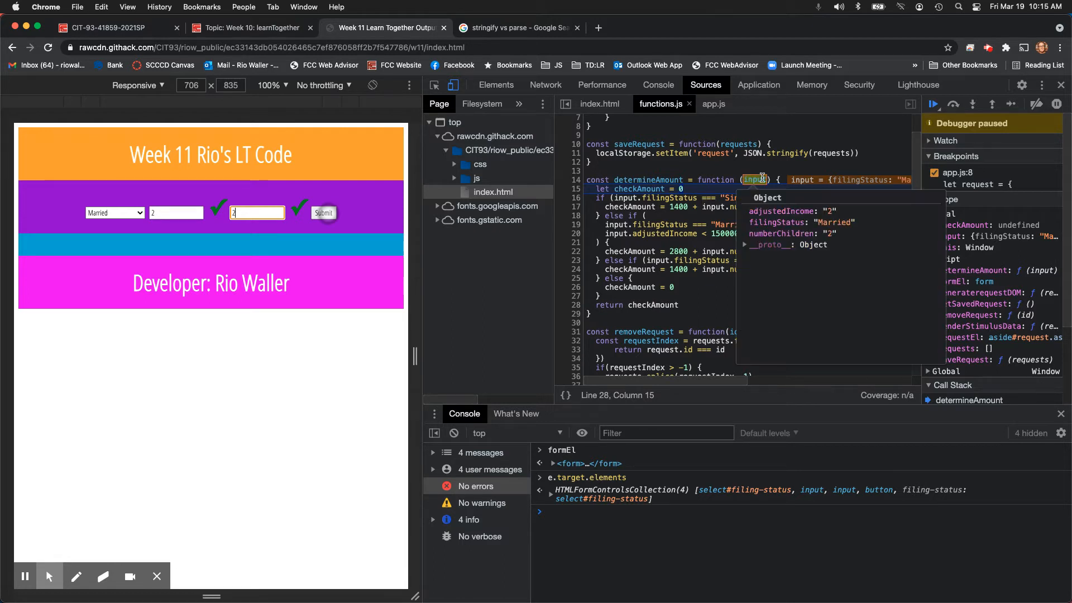
{"action": "left_click", "coordinate": [550, 489]}
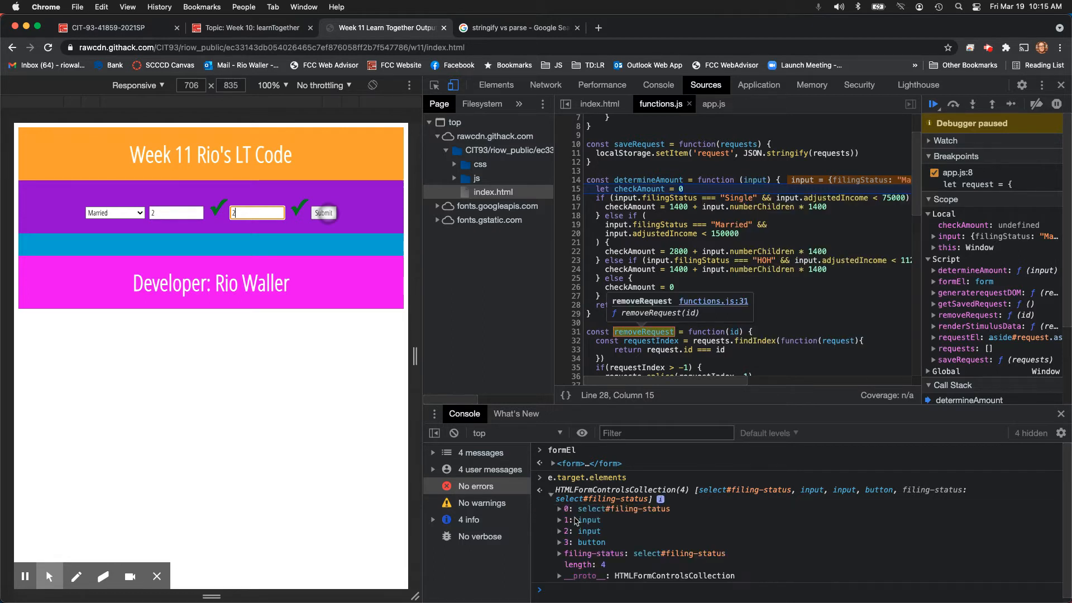
{"action": "left_click", "coordinate": [564, 587]}
{"action": "type", "text": "input"}
{"action": "key", "text": "Return"}
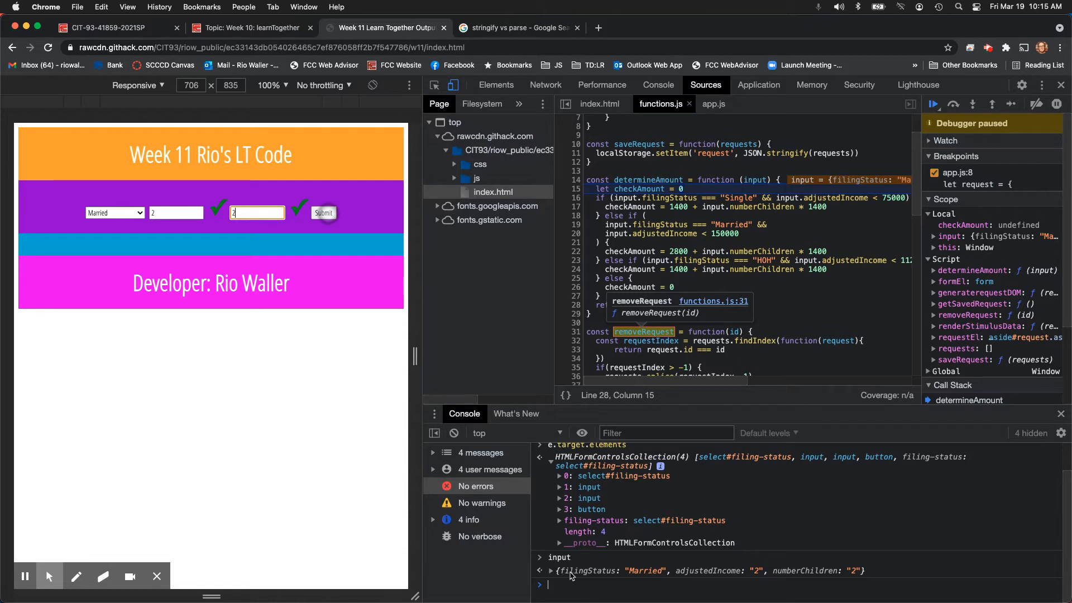
{"action": "left_click_drag", "start_coordinate": [704, 385], "coordinate": [778, 386]}
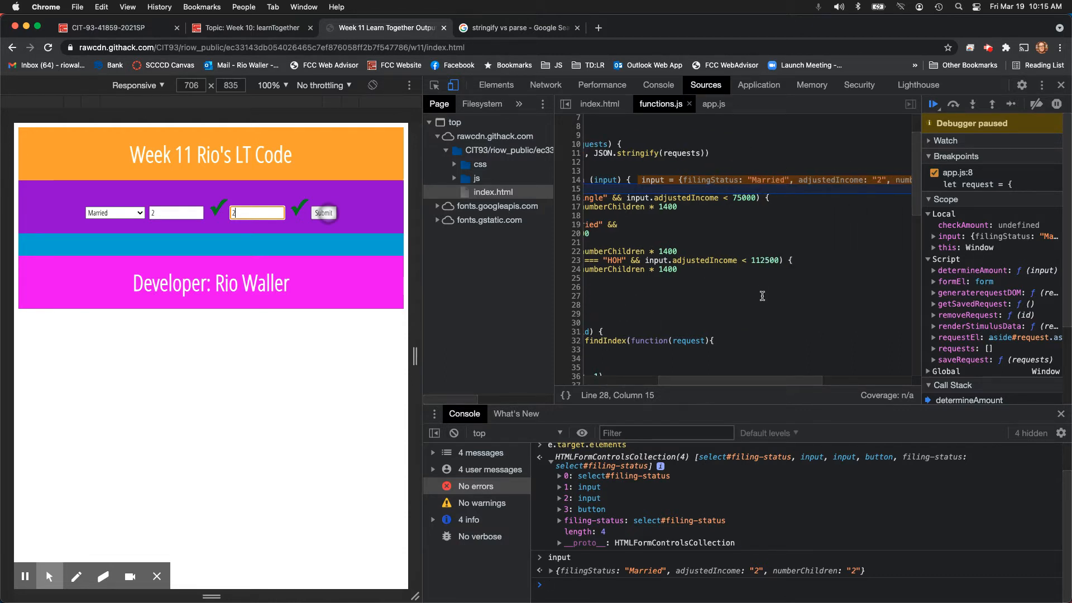
{"action": "left_click_drag", "start_coordinate": [751, 384], "coordinate": [728, 389]}
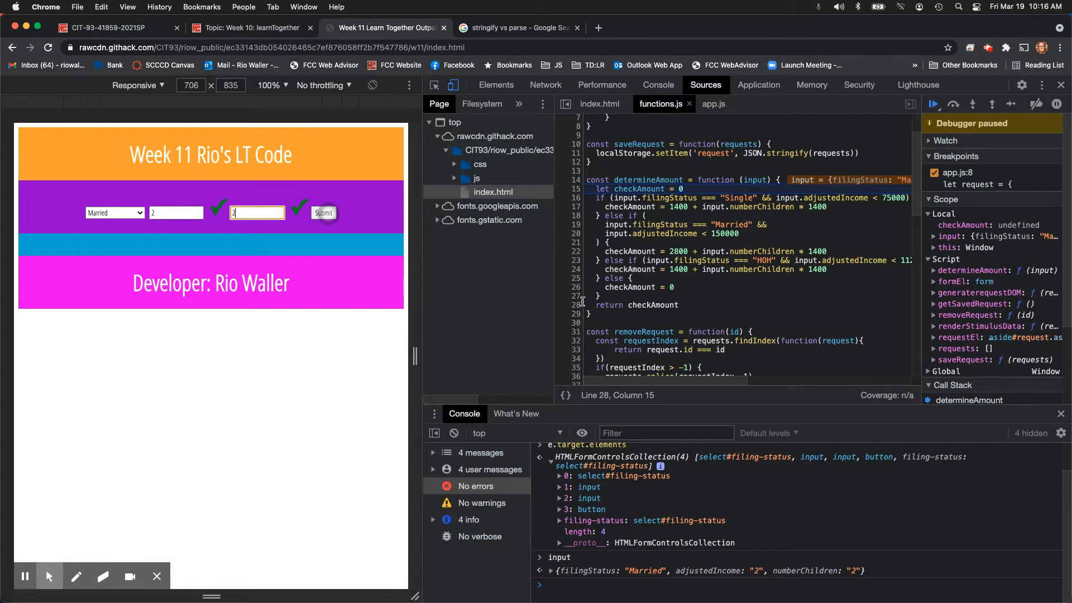
{"action": "scroll", "coordinate": [726, 290], "scroll_direction": "down", "scroll_amount": 2}
{"action": "scroll", "coordinate": [726, 289], "scroll_direction": "down", "scroll_amount": 1}
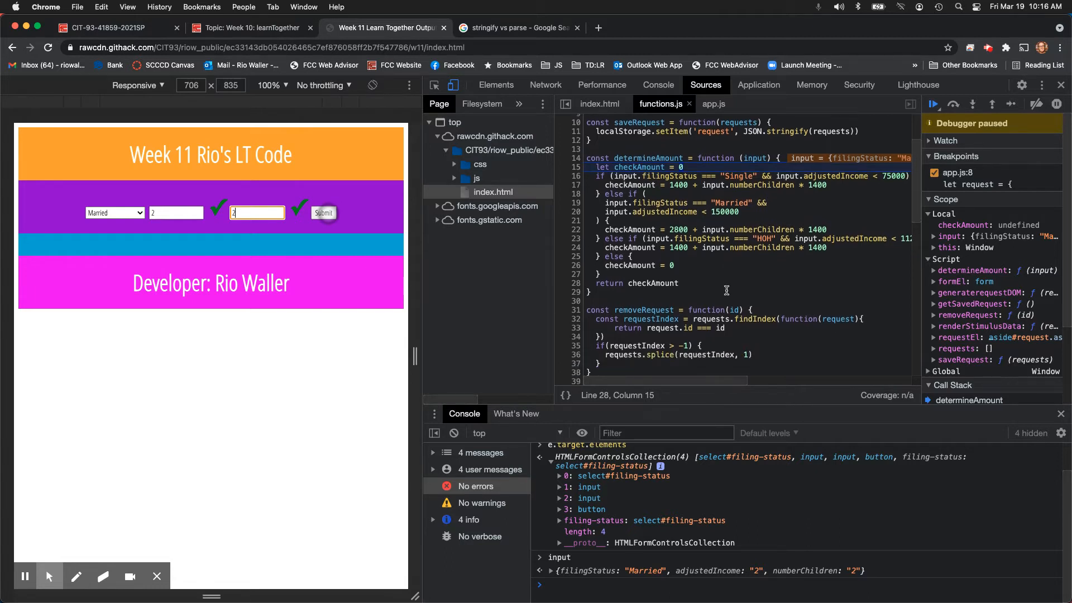
{"action": "scroll", "coordinate": [726, 290], "scroll_direction": "down", "scroll_amount": 1}
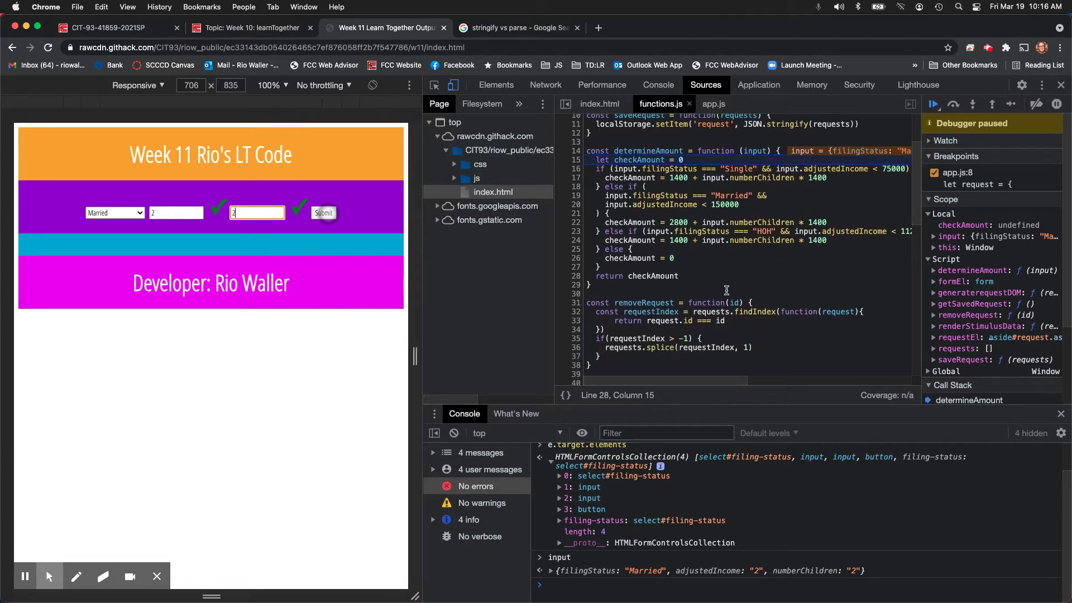
Step: Step through the filing-status conditions until checkAmount 5600 is returned and stored on request
{"action": "left_click", "coordinate": [955, 104]}
{"action": "left_click", "coordinate": [1006, 105]}
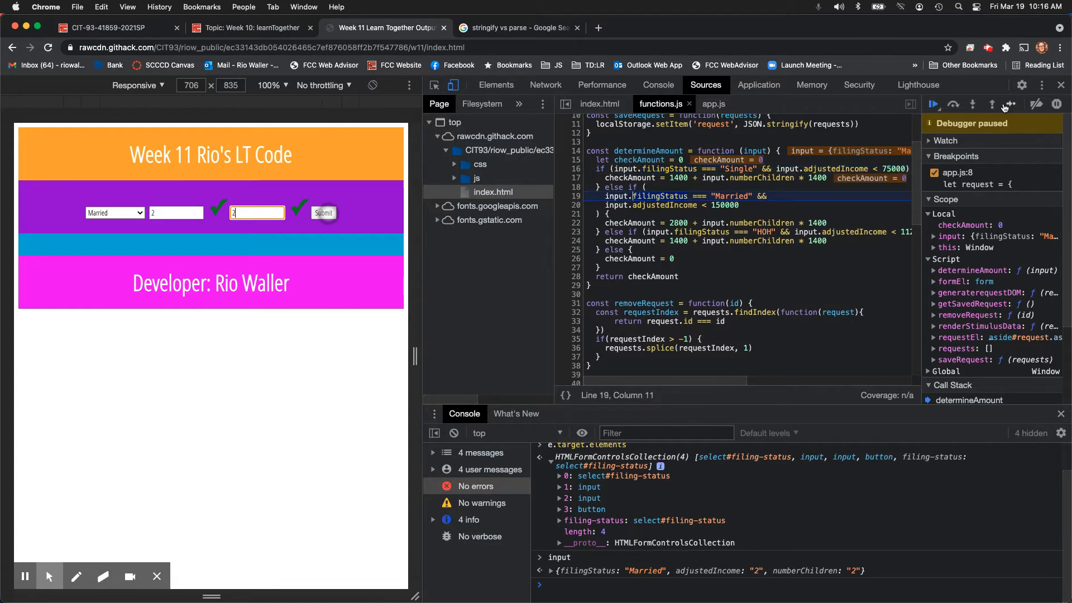
{"action": "left_click", "coordinate": [1006, 105]}
{"action": "mouse_move", "coordinate": [658, 196]}
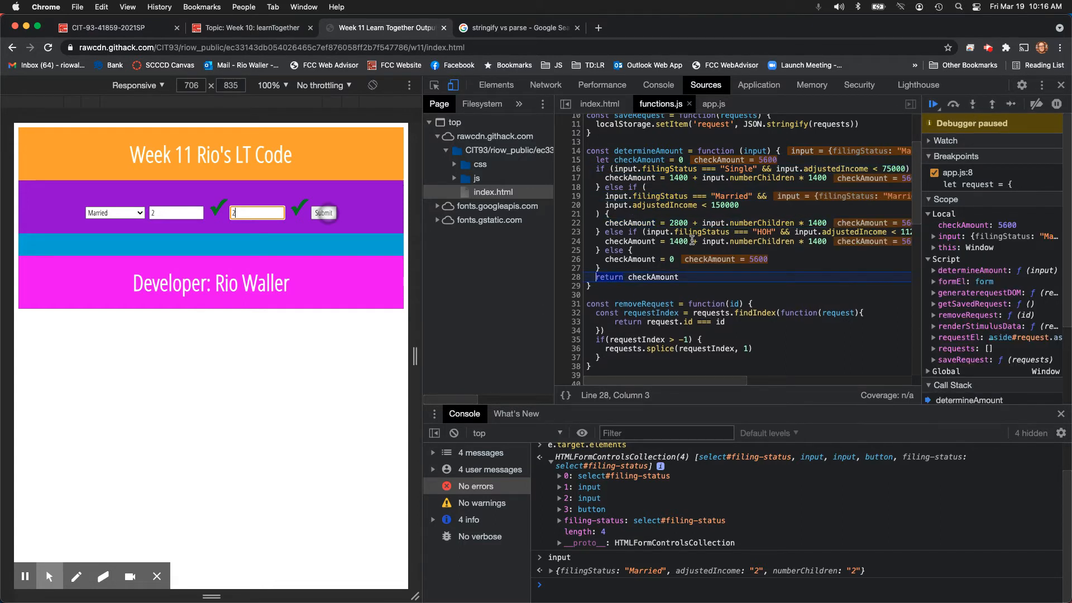
{"action": "left_click", "coordinate": [1011, 105]}
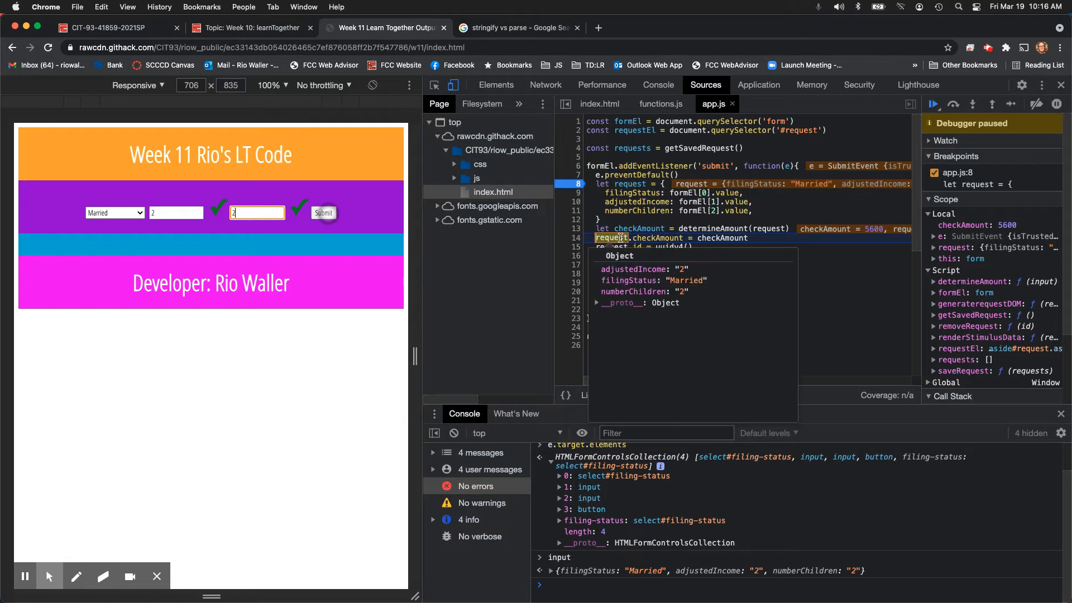
{"action": "mouse_move", "coordinate": [630, 184]}
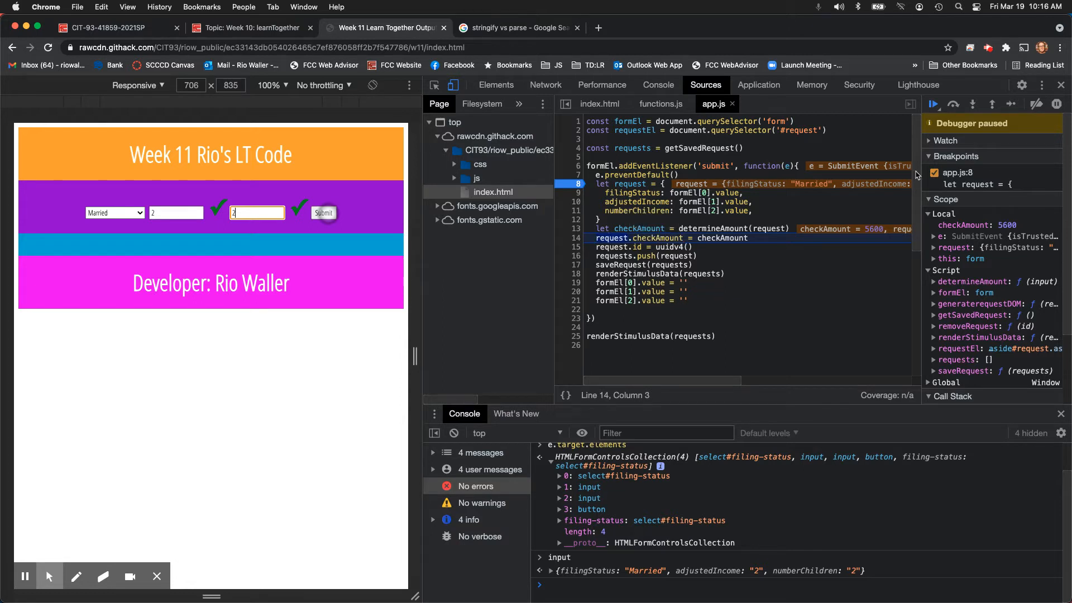
{"action": "left_click", "coordinate": [1010, 104]}
Step: Evaluate request showing checkAmount 5600, step through uuid.js, then re-evaluate it with its new id
{"action": "left_click", "coordinate": [589, 586]}
{"action": "type", "text": "request"}
{"action": "key", "text": "Return"}
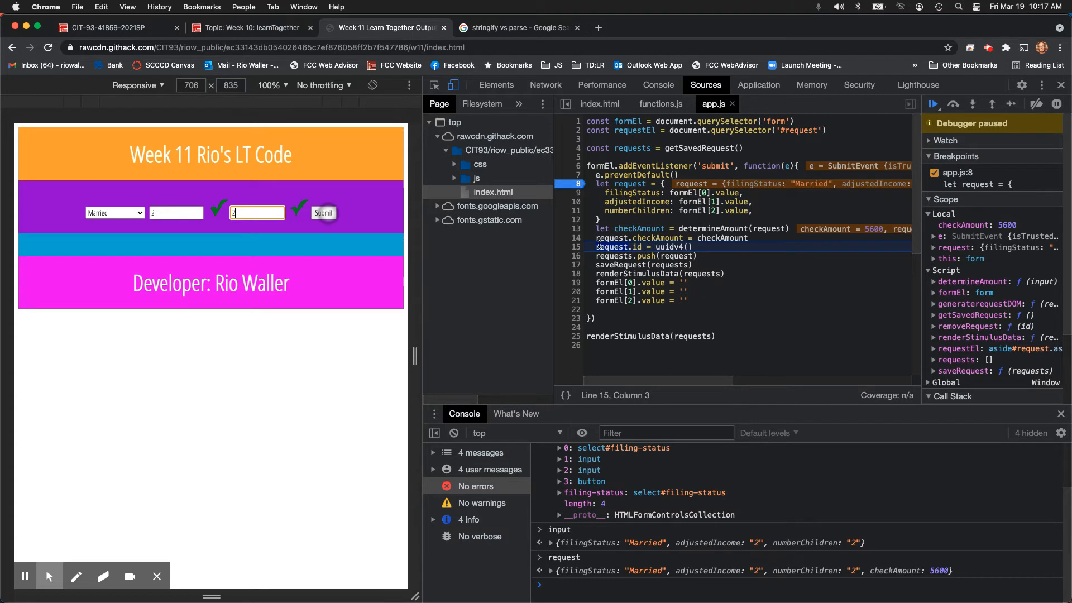
{"action": "left_click", "coordinate": [992, 103]}
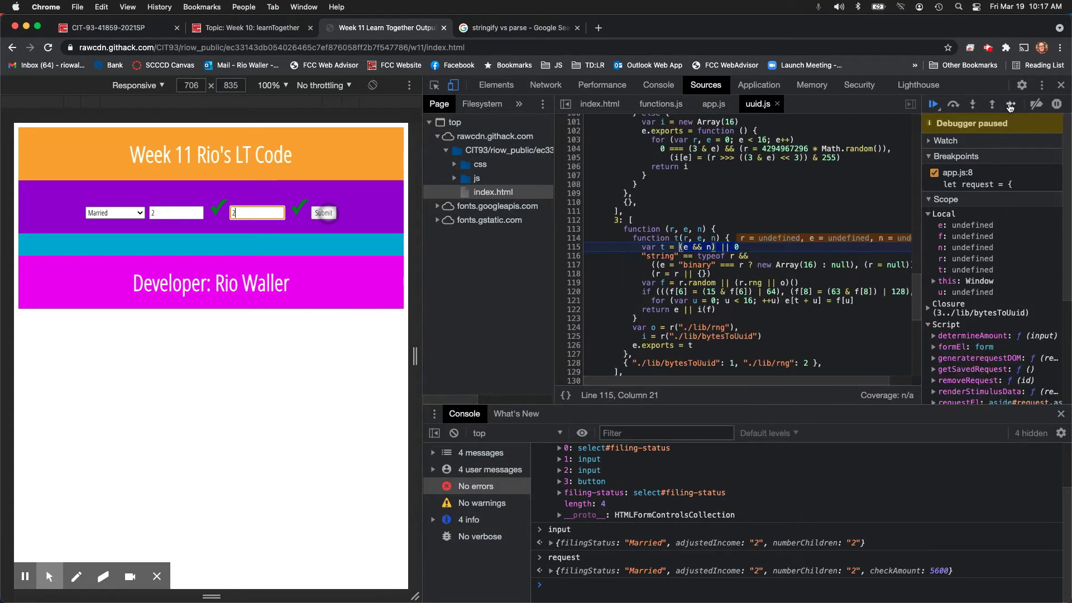
{"action": "left_click", "coordinate": [955, 104]}
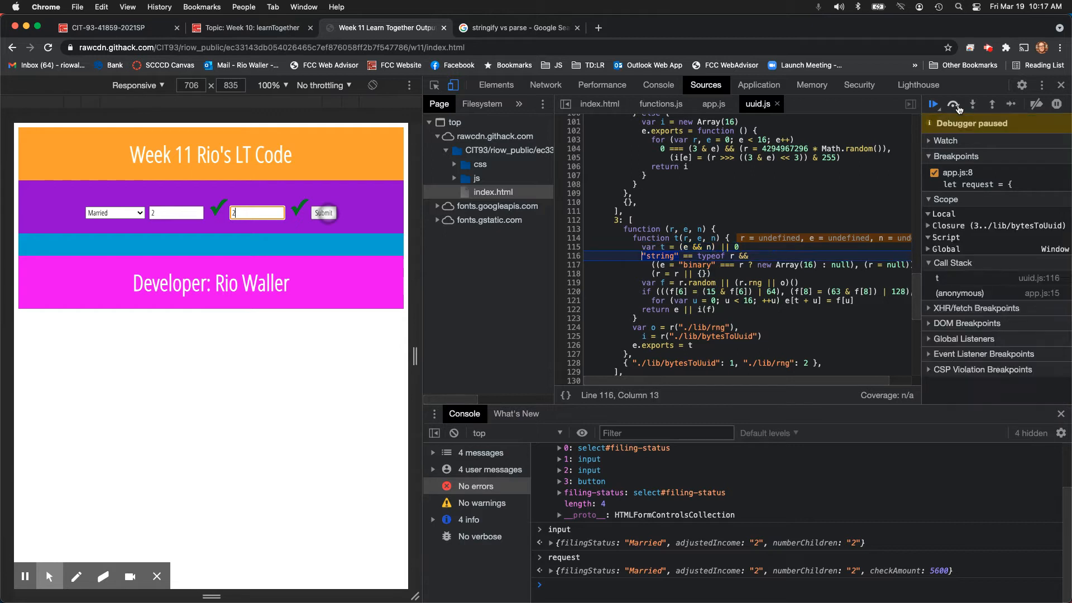
{"action": "left_click", "coordinate": [954, 104]}
{"action": "left_click", "coordinate": [954, 104]}
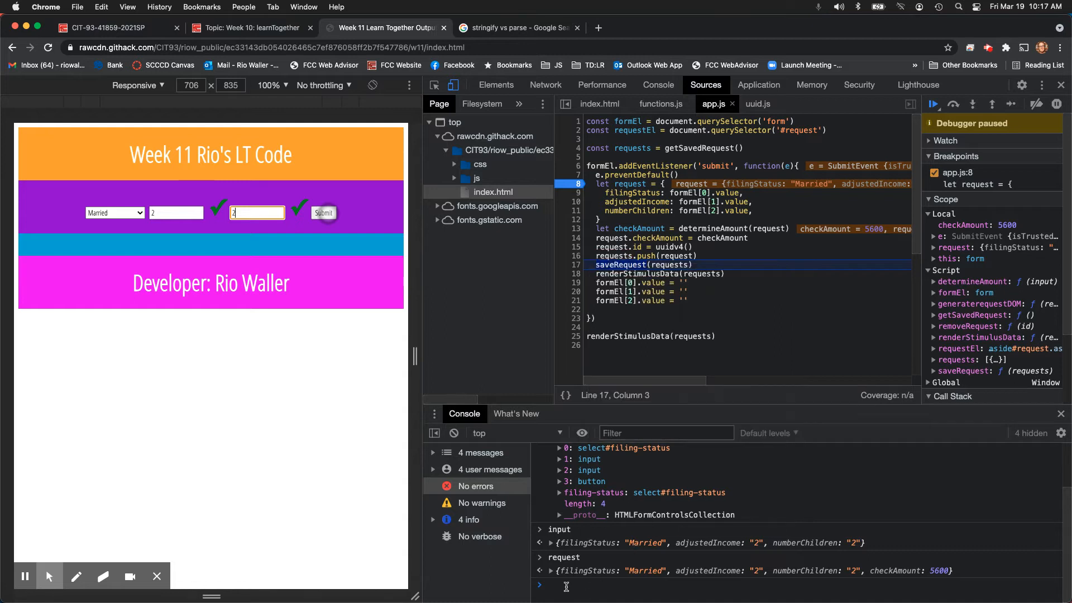
{"action": "type", "text": "request"}
{"action": "key", "text": "Return"}
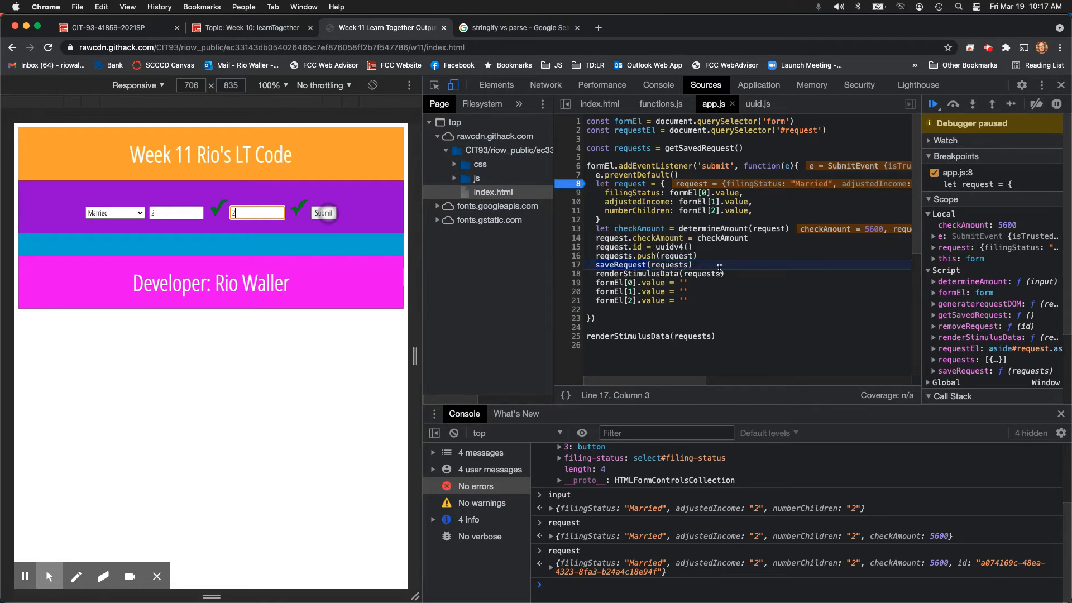
Step: Evaluate and expand the one-entry requests array, then step into saveRequest
{"action": "left_click", "coordinate": [587, 584]}
{"action": "type", "text": "requests"}
{"action": "key", "text": "Return"}
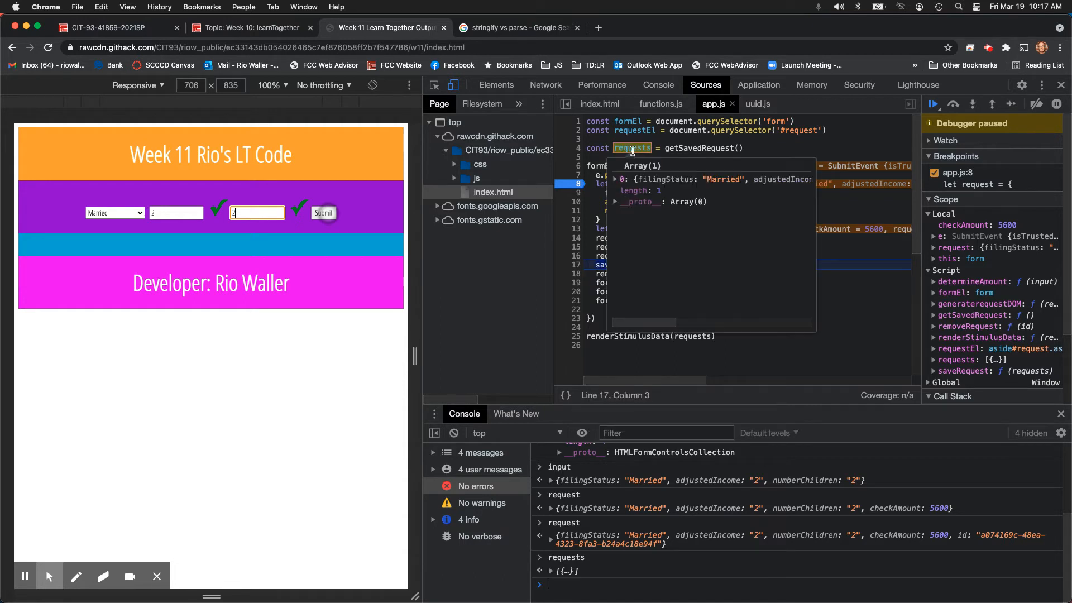
{"action": "left_click", "coordinate": [551, 571]}
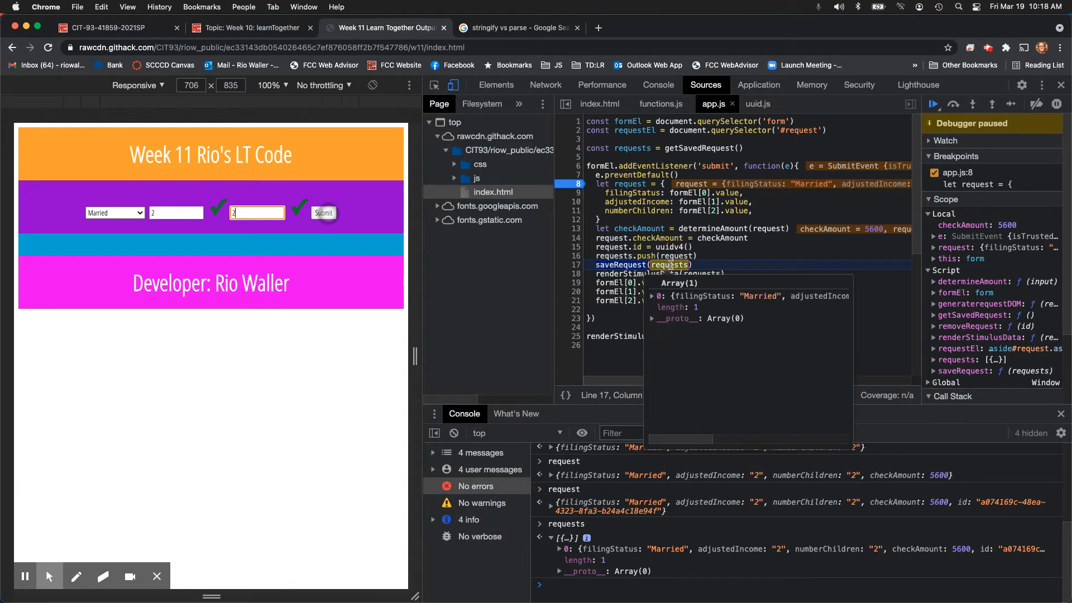
{"action": "left_click", "coordinate": [1014, 104]}
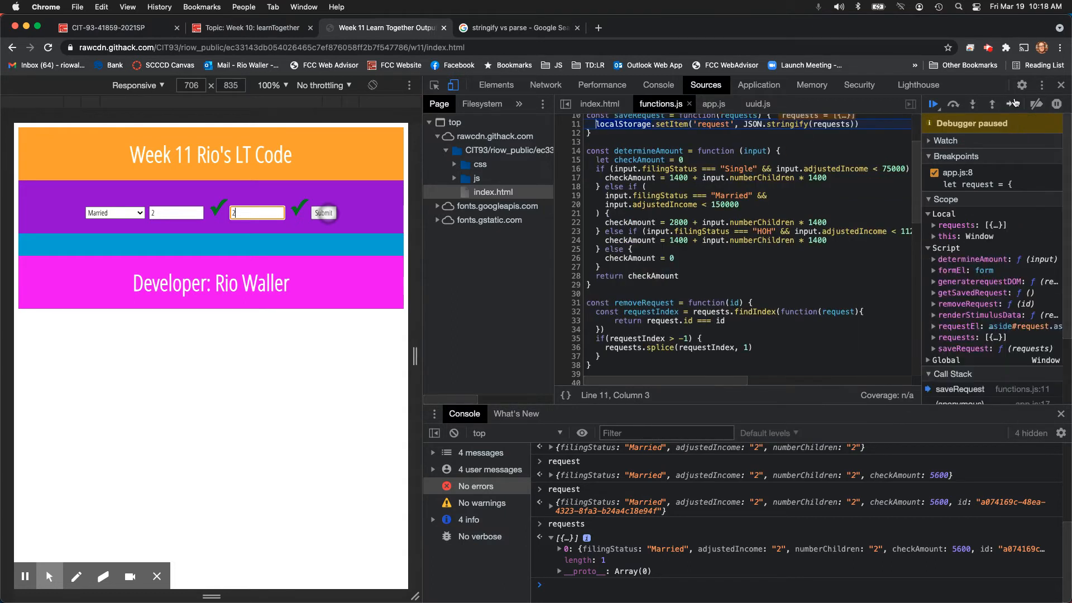
{"action": "scroll", "coordinate": [709, 302], "scroll_direction": "up", "scroll_amount": 3}
{"action": "scroll", "coordinate": [709, 277], "scroll_direction": "up", "scroll_amount": 2}
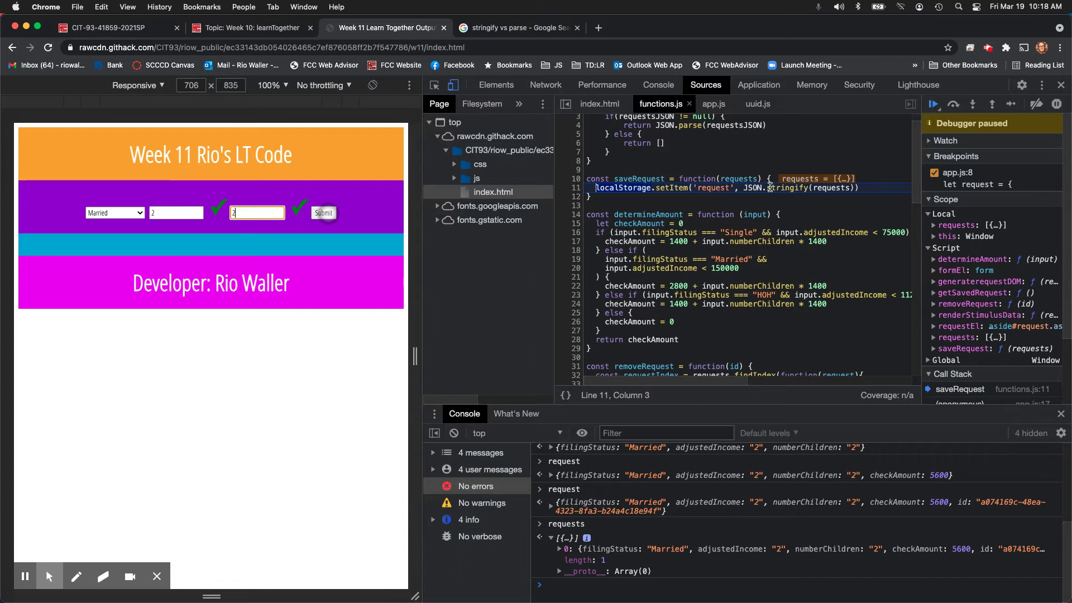
{"action": "mouse_move", "coordinate": [785, 188]}
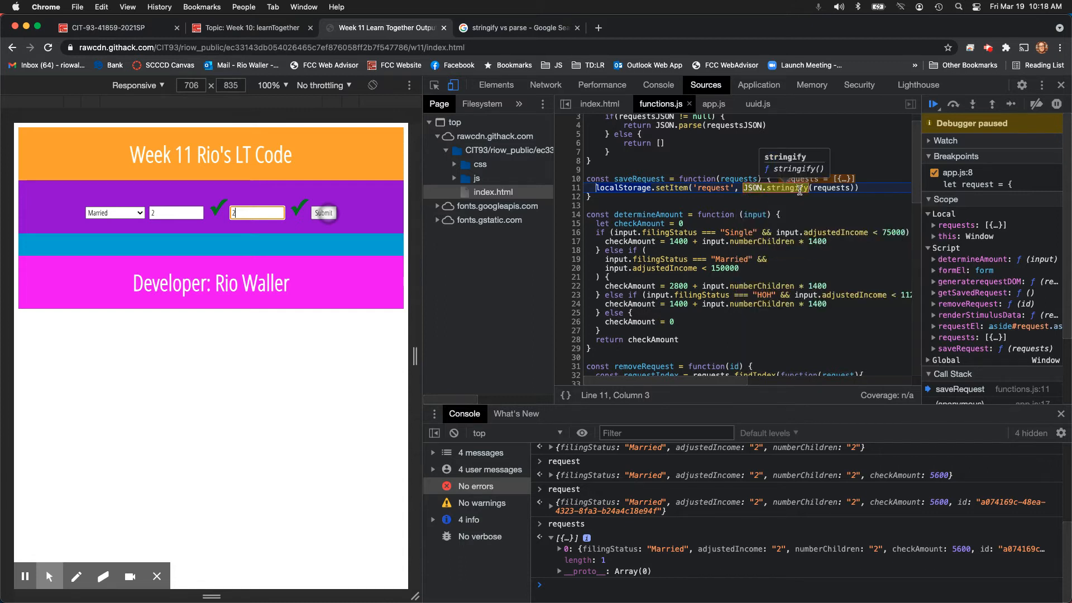
{"action": "scroll", "coordinate": [799, 191], "scroll_direction": "up", "scroll_amount": 1}
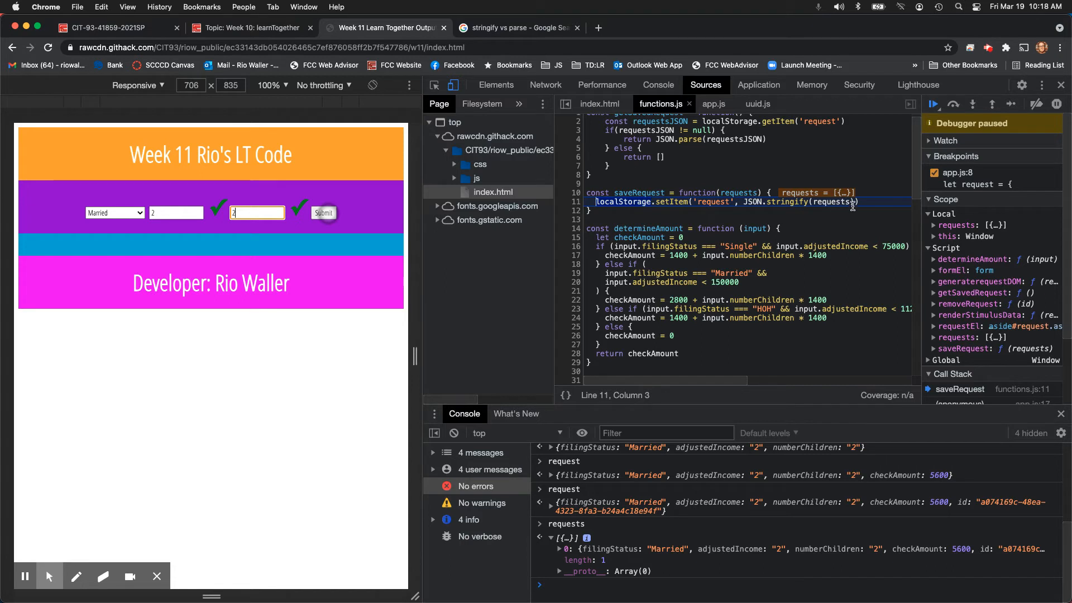
Step: Run the localStorage.setItem line and step out to app.js line 18
{"action": "left_click", "coordinate": [1014, 104]}
{"action": "left_click", "coordinate": [1013, 104]}
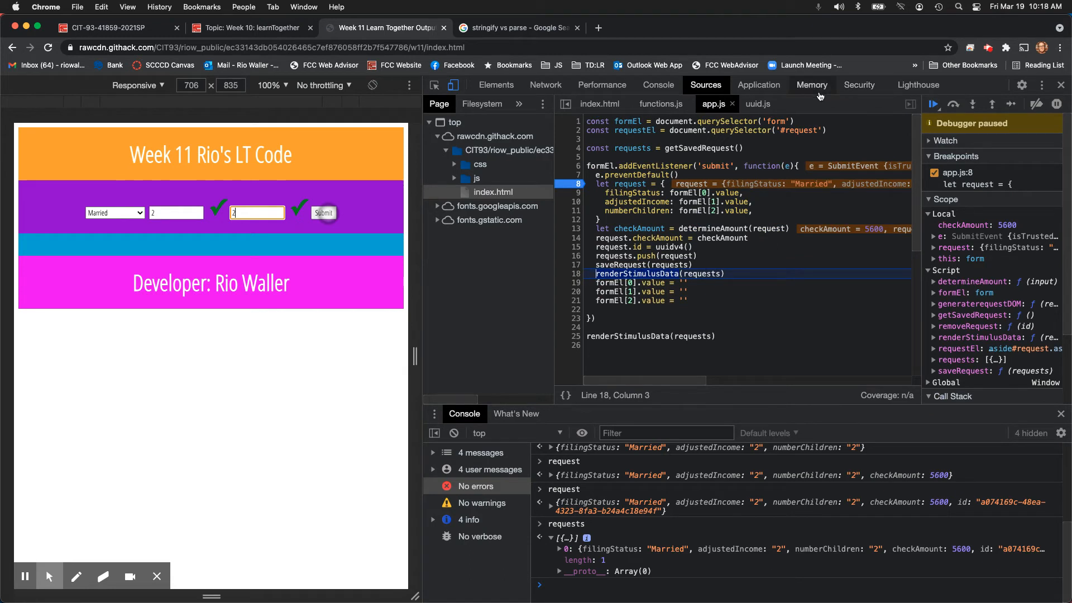
{"action": "left_click", "coordinate": [758, 85]}
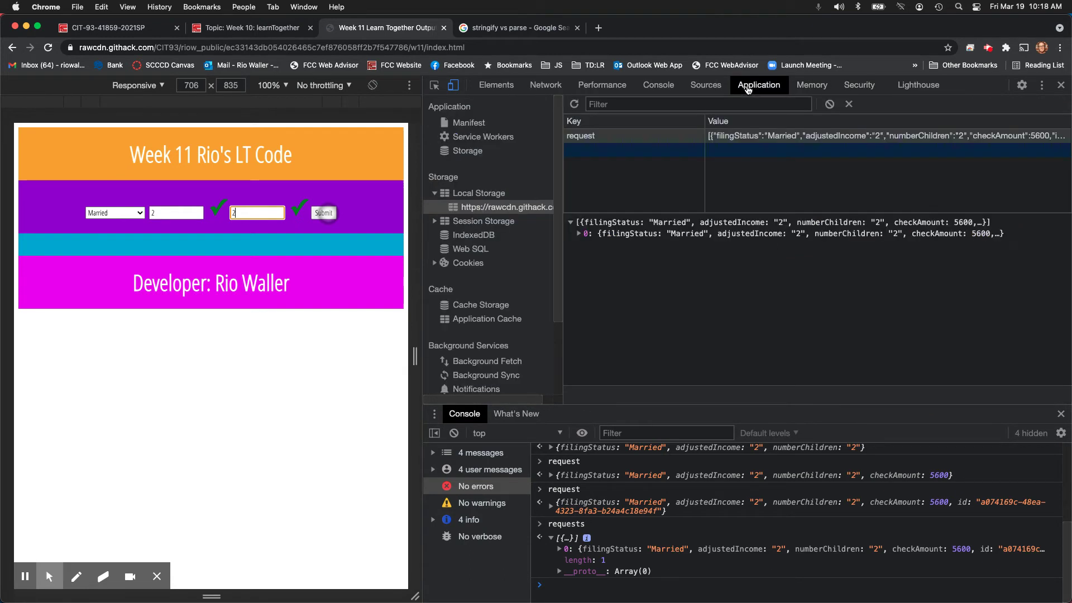
{"action": "left_click", "coordinate": [634, 137]}
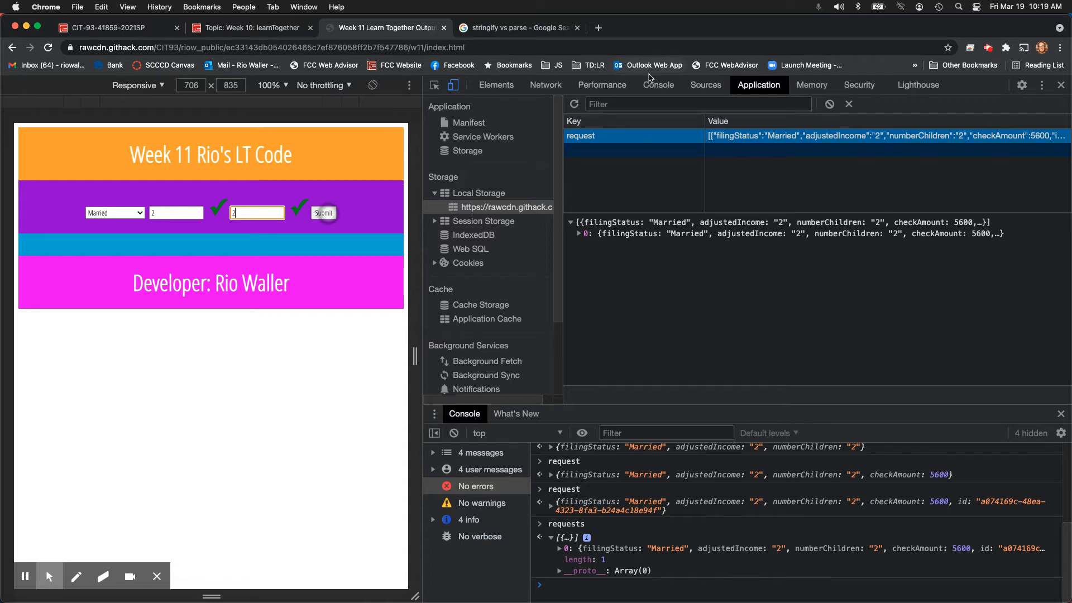
{"action": "left_click", "coordinate": [705, 85]}
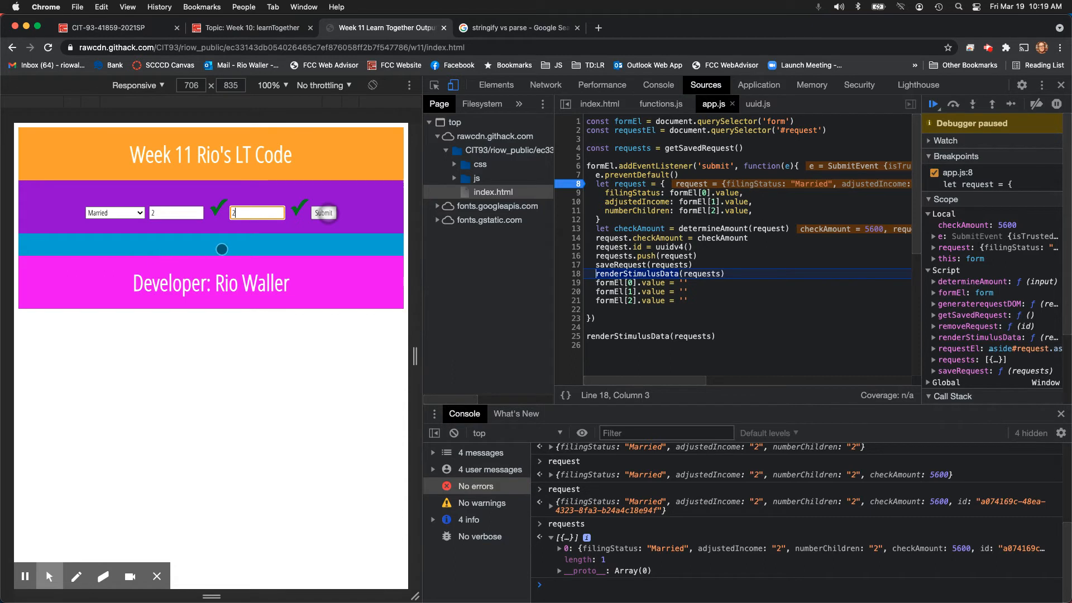
Step: Step through renderStimulusData clearing the list and enter generaterequestDOM for the Married request
{"action": "left_click", "coordinate": [1010, 102]}
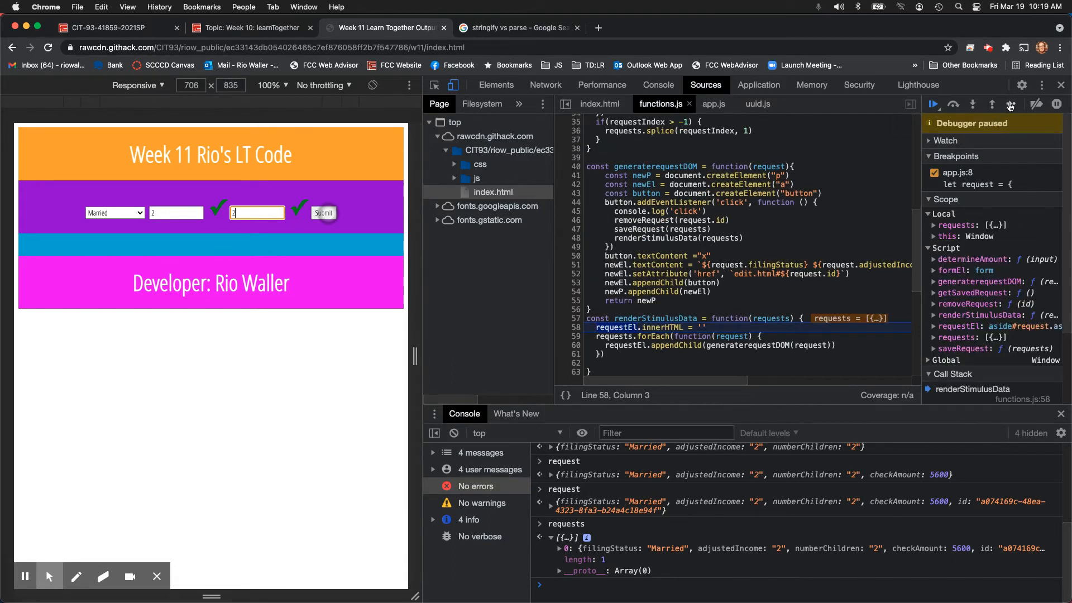
{"action": "mouse_move", "coordinate": [771, 318]}
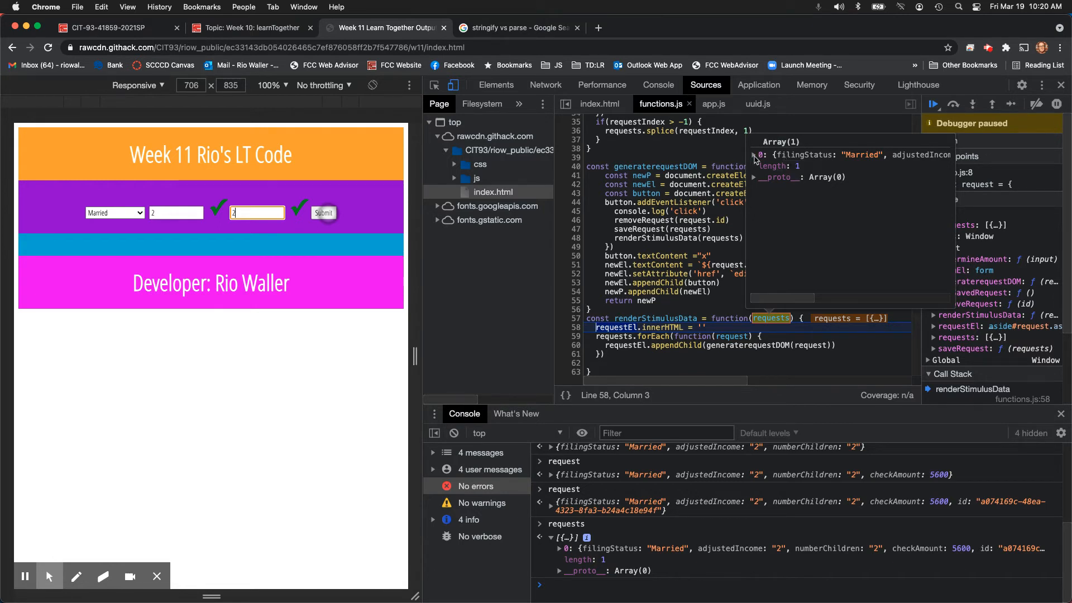
{"action": "left_click", "coordinate": [1010, 104]}
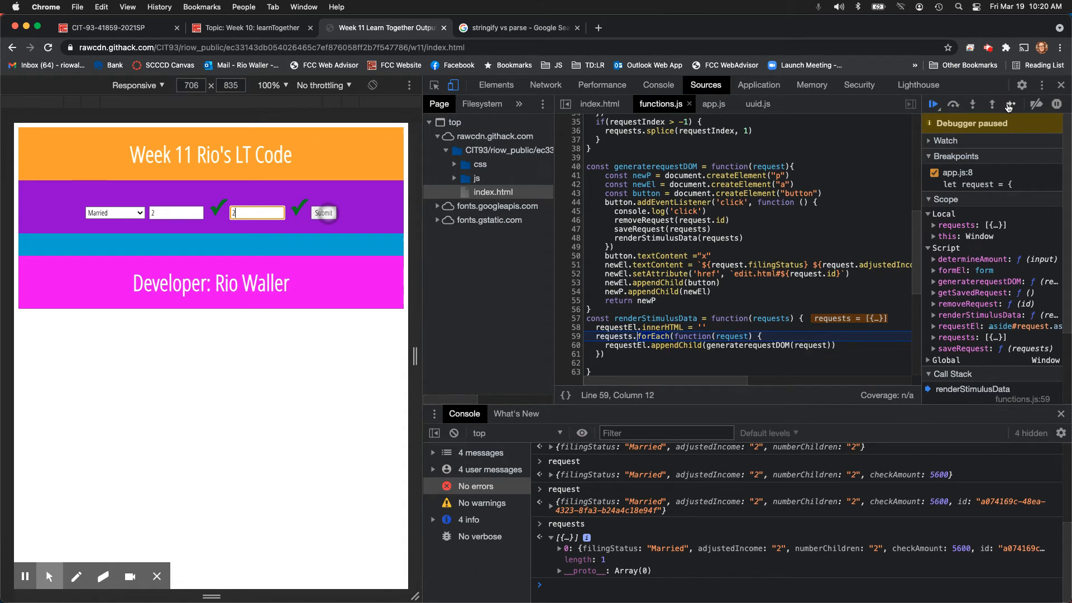
{"action": "mouse_move", "coordinate": [648, 327]}
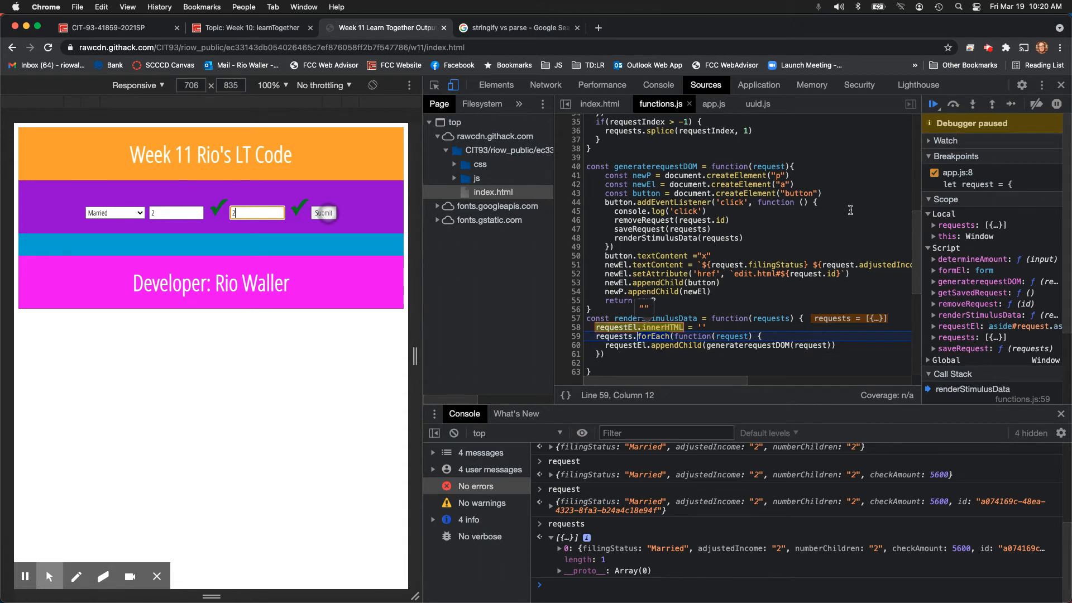
{"action": "left_click", "coordinate": [1011, 104]}
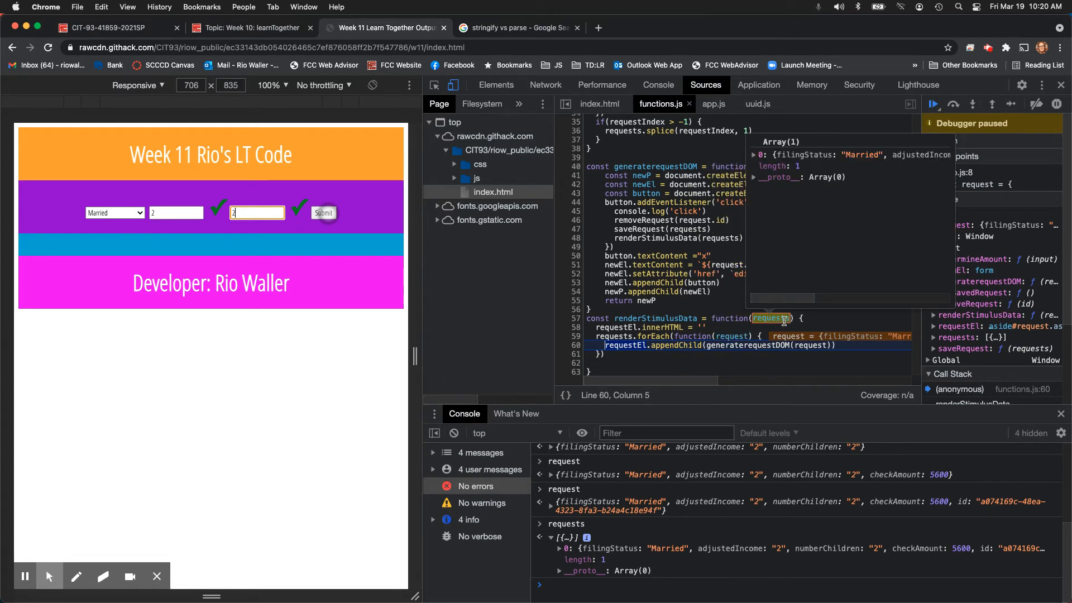
{"action": "mouse_move", "coordinate": [734, 336]}
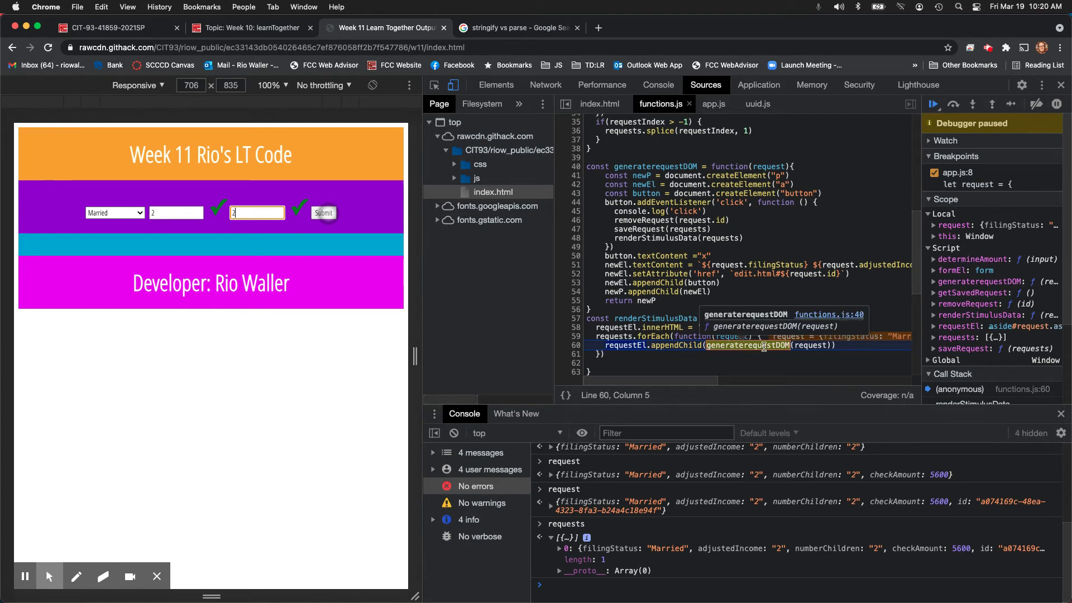
{"action": "mouse_move", "coordinate": [811, 346]}
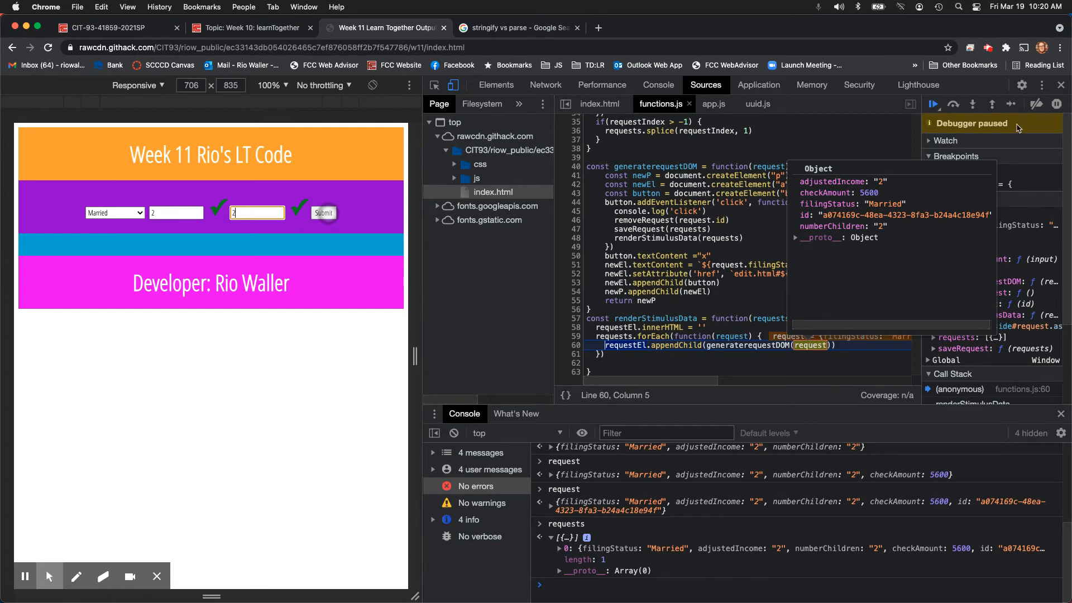
{"action": "left_click", "coordinate": [1014, 104]}
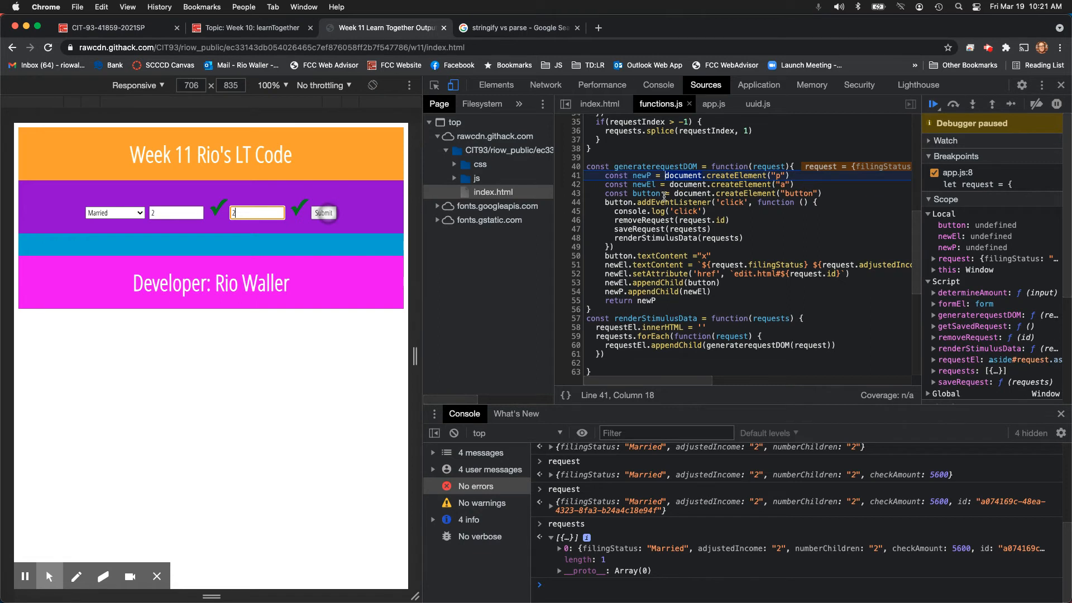
Step: Step over the lines creating the paragraph, link and button and attaching the click listener
{"action": "left_click", "coordinate": [1011, 104]}
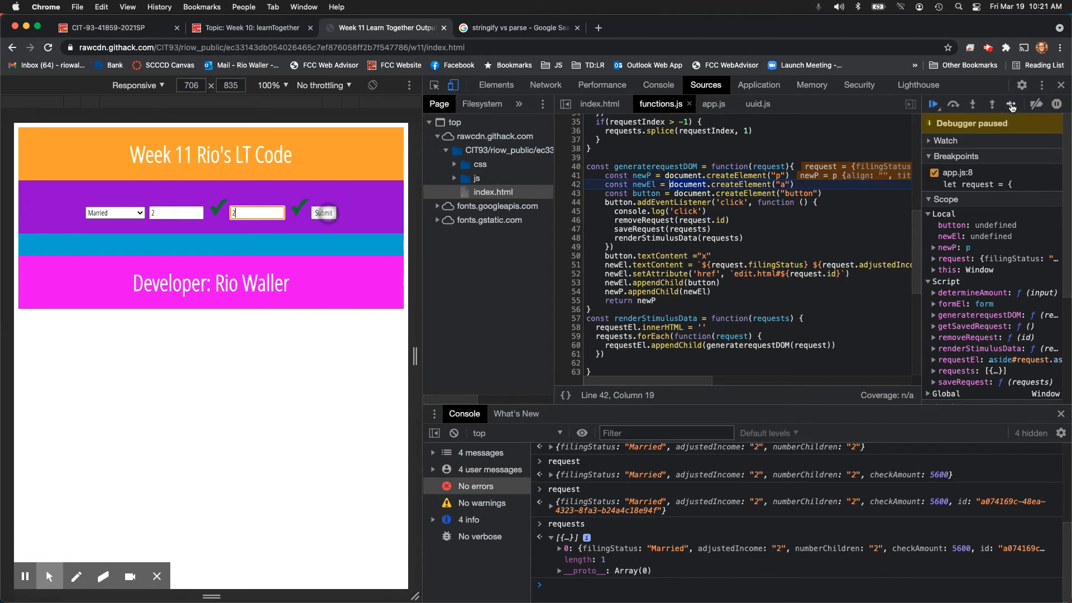
{"action": "left_click", "coordinate": [1012, 104]}
{"action": "left_click", "coordinate": [1013, 104]}
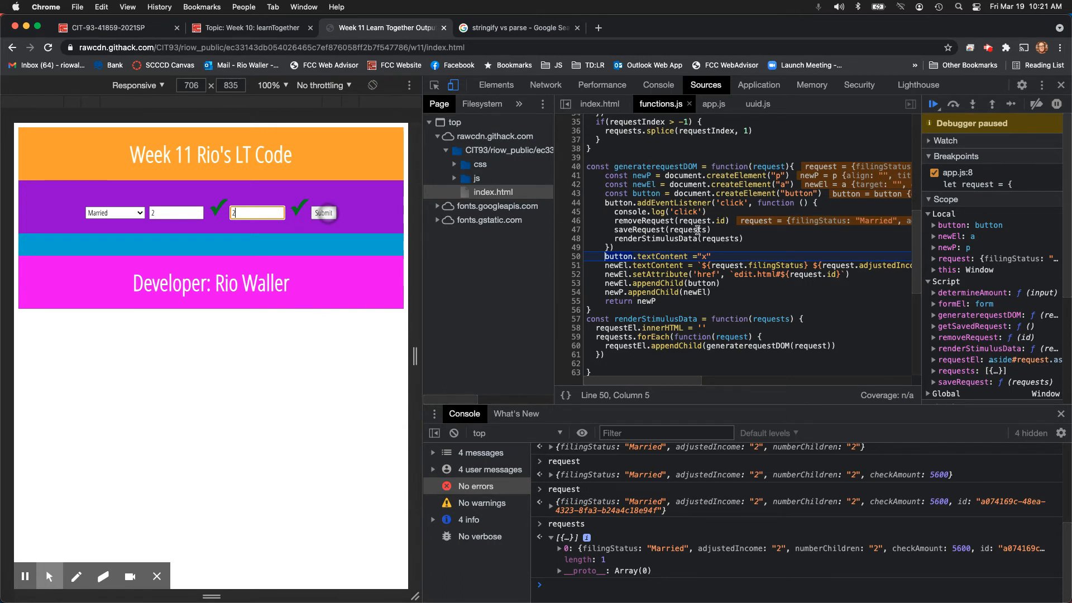
{"action": "mouse_move", "coordinate": [680, 202]}
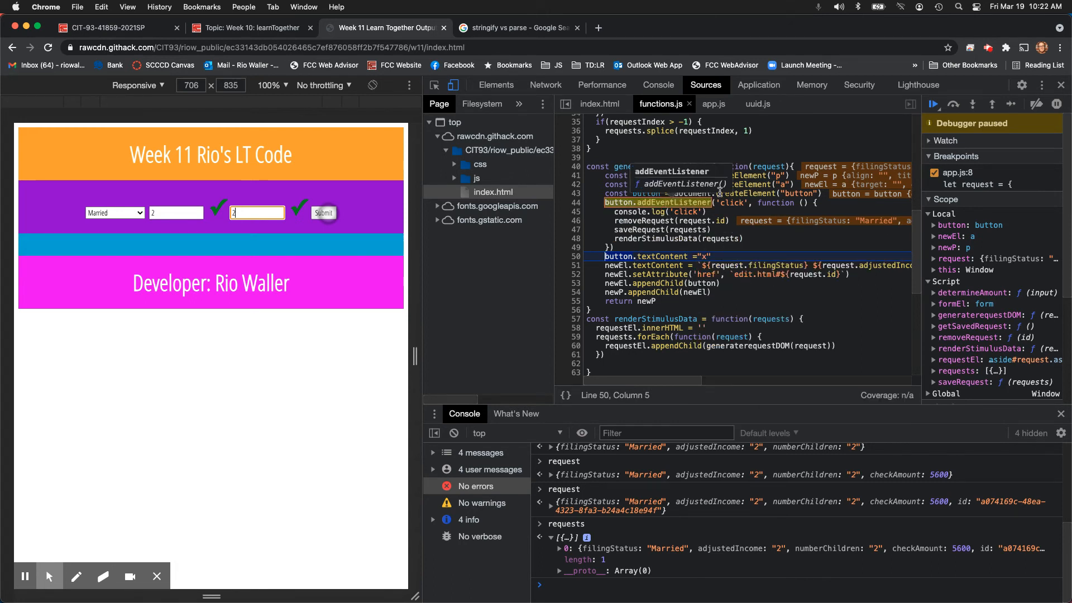
Step: Step through setting the button text to "x" and appending button and link to the paragraph
{"action": "left_click", "coordinate": [1014, 105]}
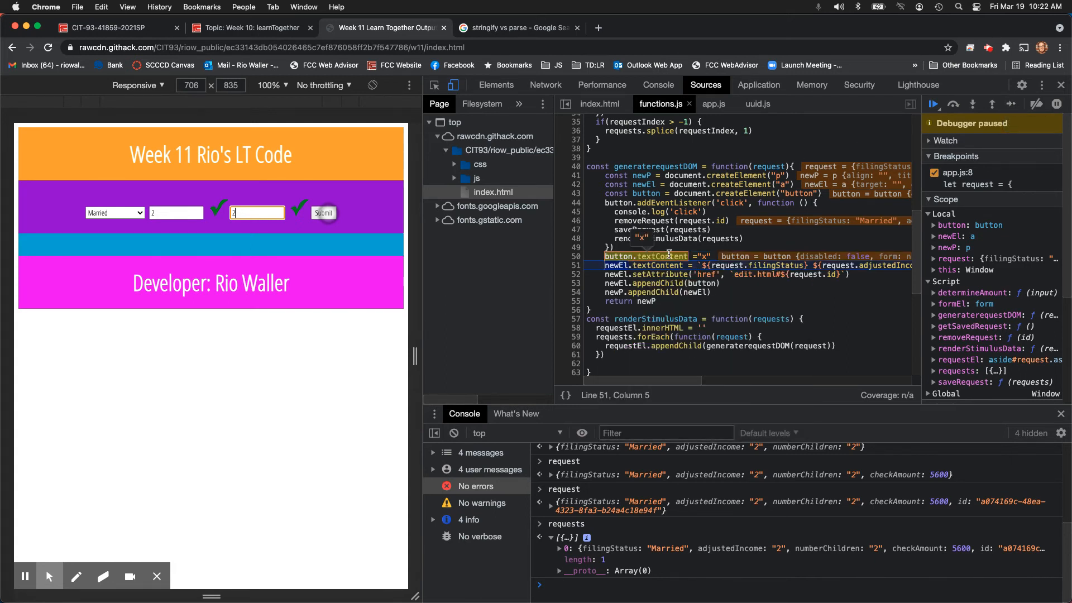
{"action": "left_click", "coordinate": [1013, 104]}
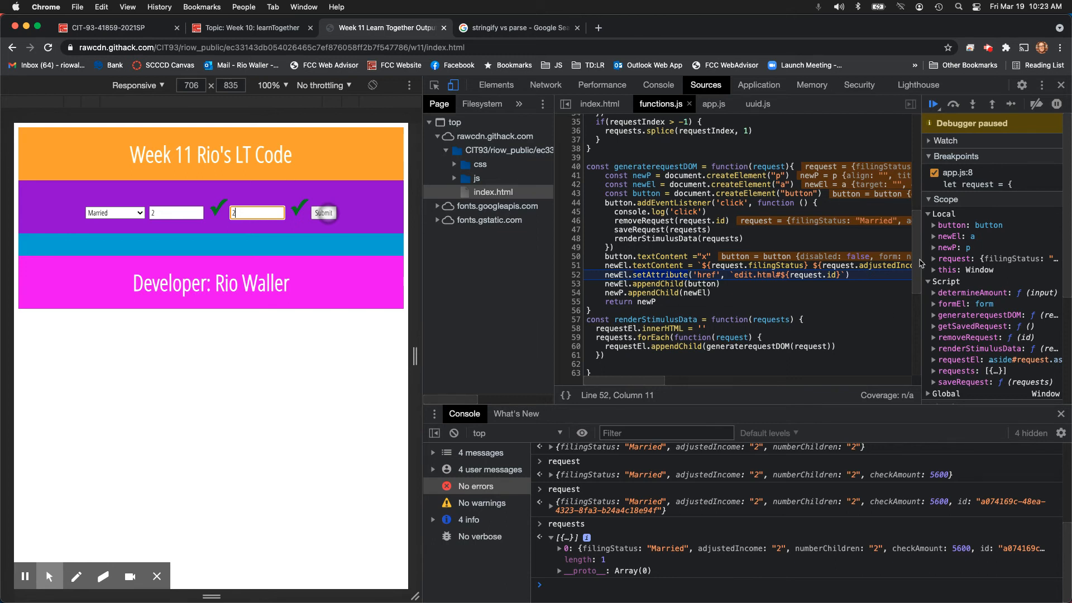
{"action": "left_click", "coordinate": [1012, 104]}
{"action": "left_click", "coordinate": [1012, 104]}
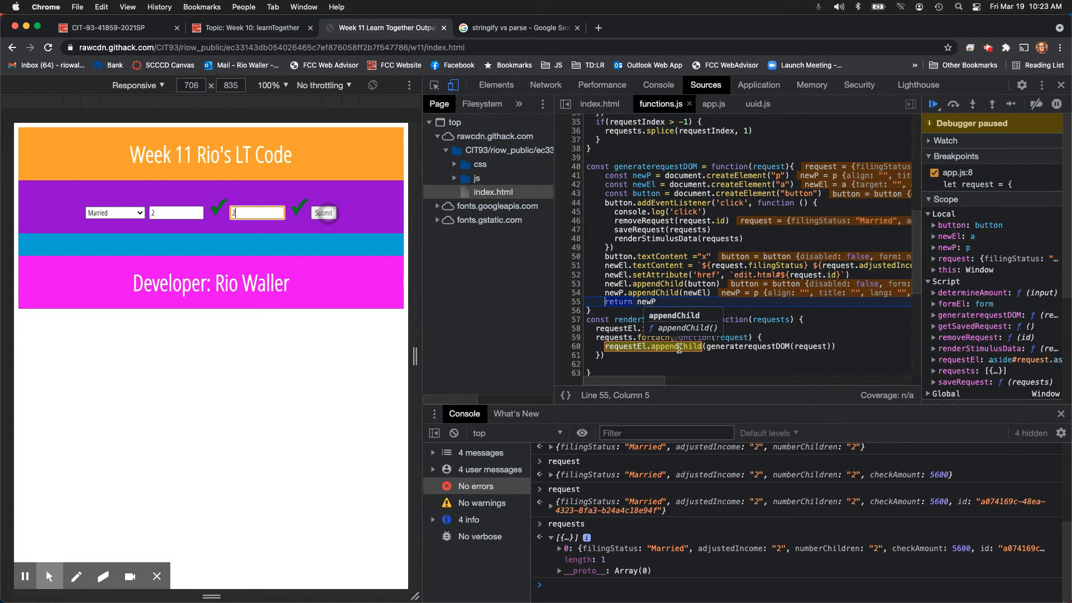
Step: Finish renderStimulusData, step through the form-clearing lines and resume so "Married 2 2 : Check Amount : 5600" renders
{"action": "left_click", "coordinate": [1013, 104]}
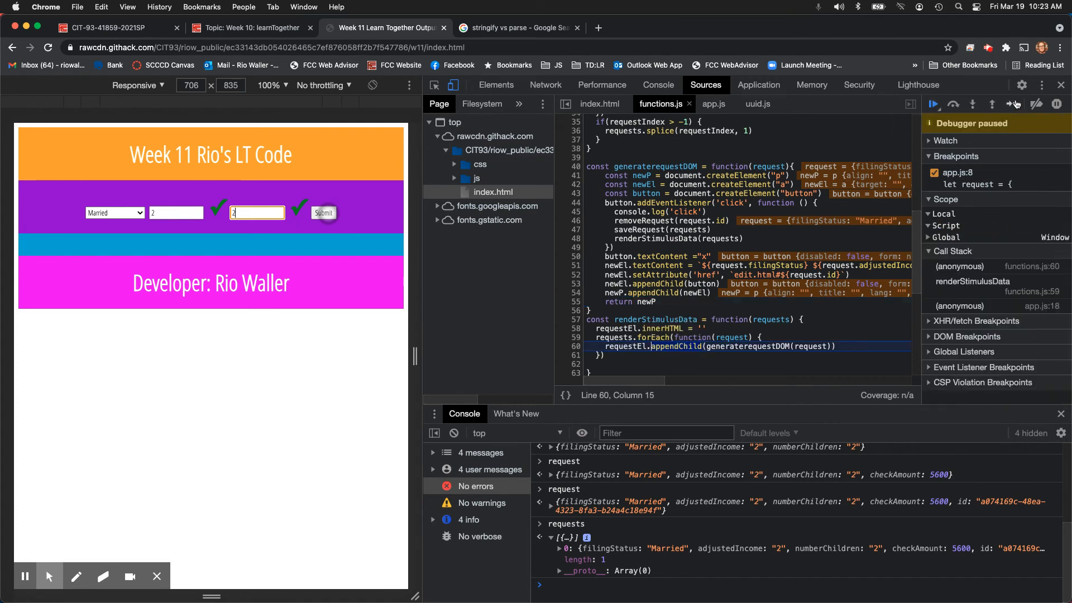
{"action": "left_click", "coordinate": [1015, 103]}
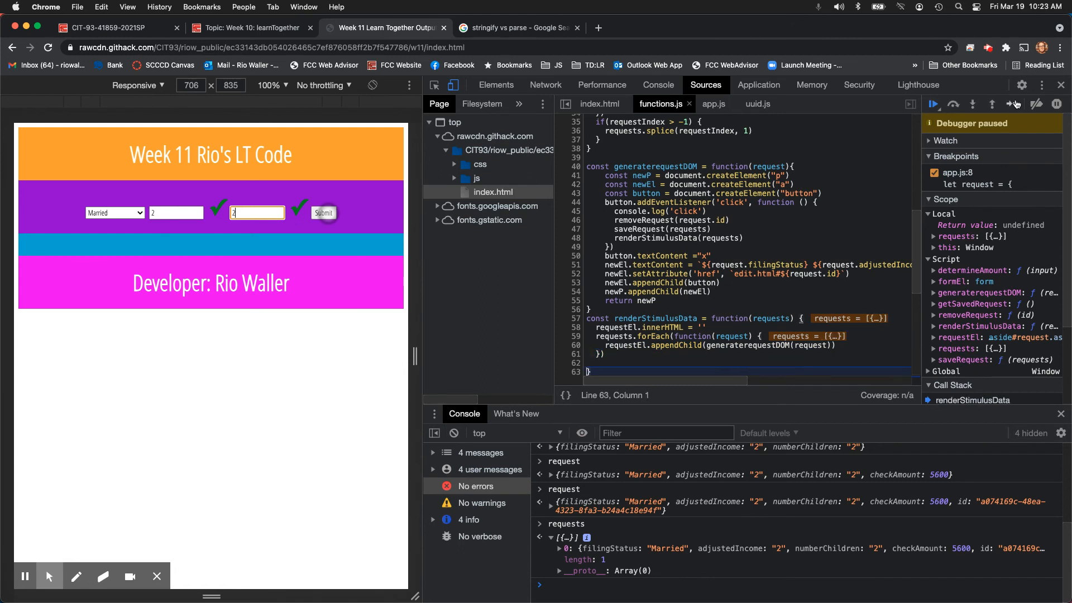
{"action": "left_click", "coordinate": [1016, 104]}
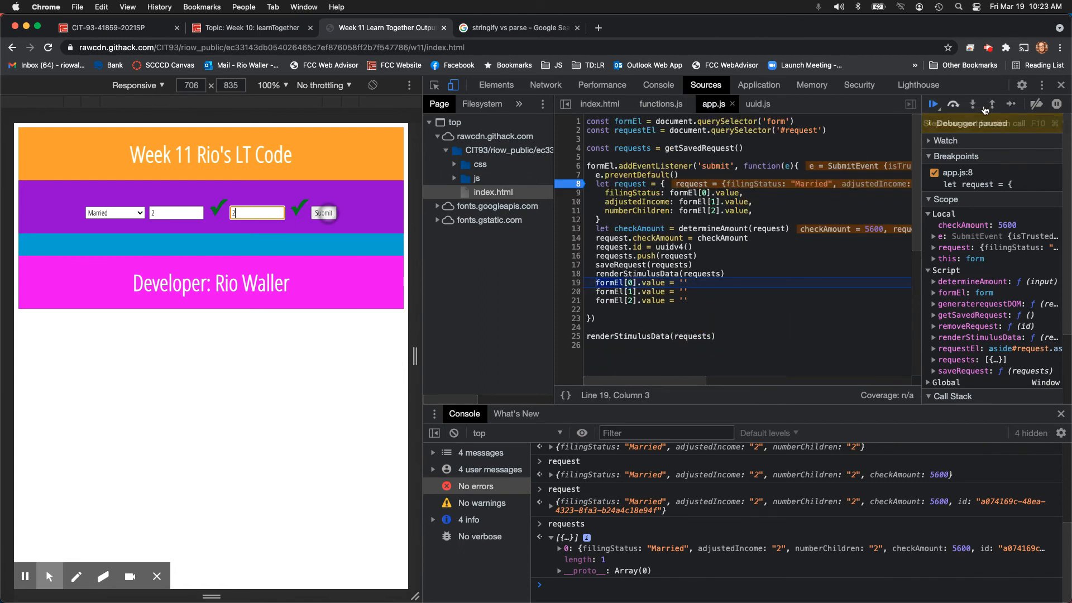
{"action": "left_click", "coordinate": [1010, 104]}
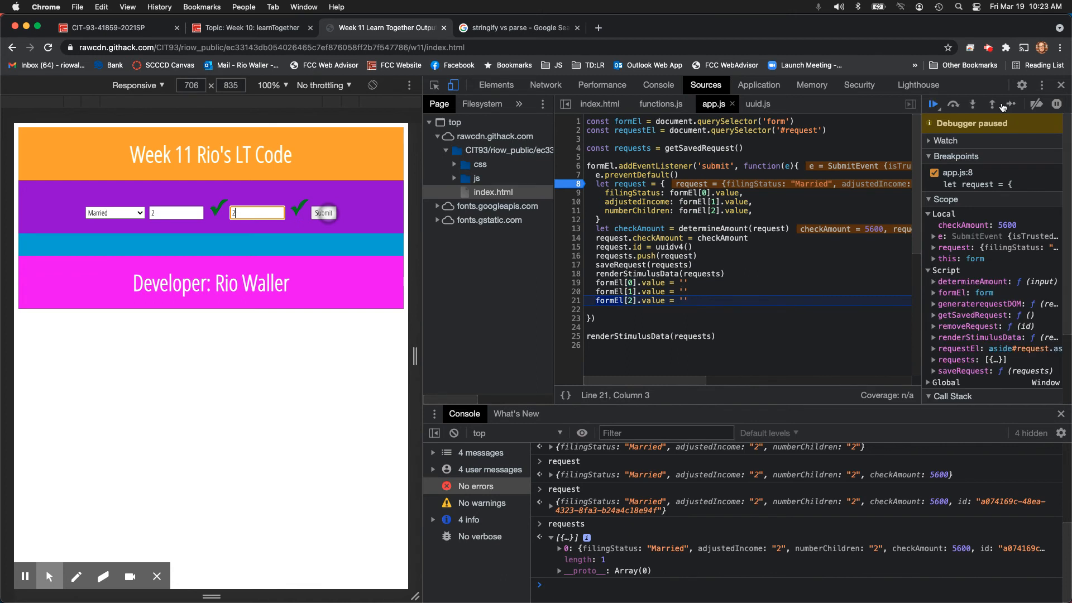
{"action": "left_click", "coordinate": [1010, 104]}
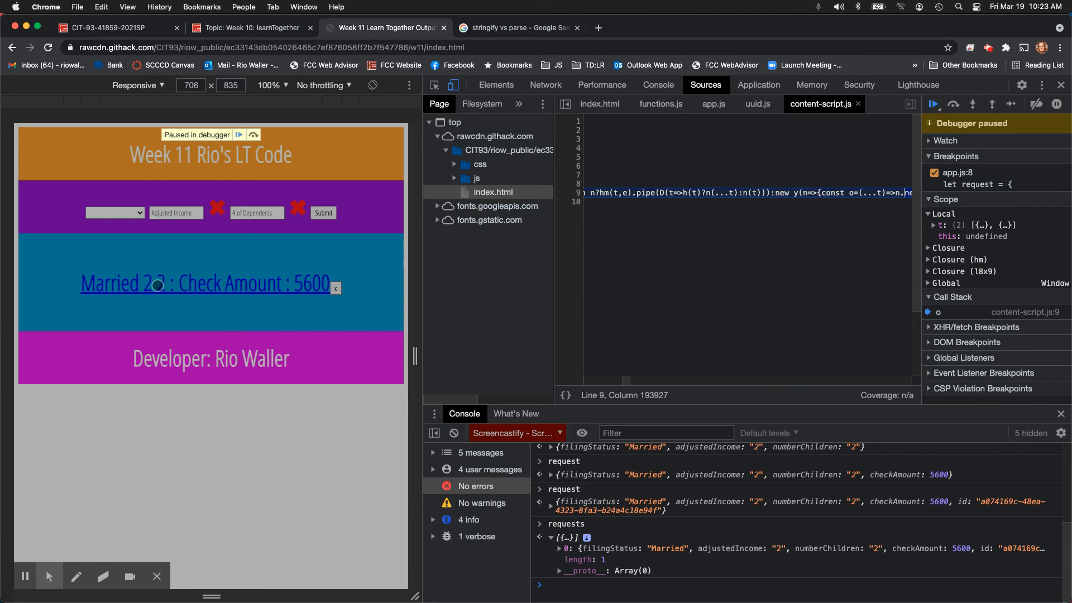
Step: View app.js and functions.js, then show index.html with the empty request aside element
{"action": "left_click", "coordinate": [714, 104]}
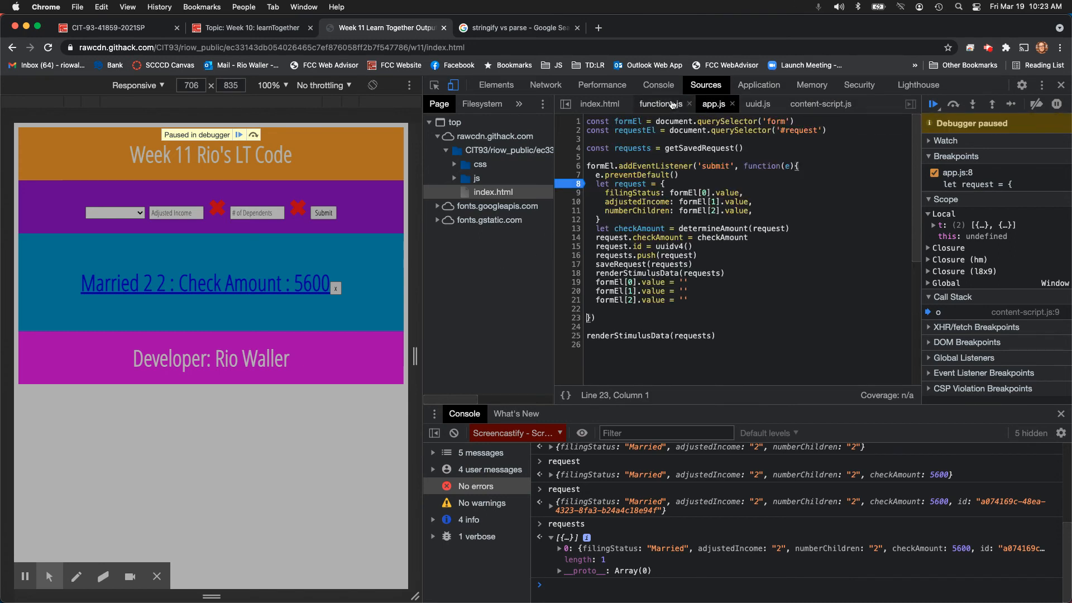
{"action": "left_click", "coordinate": [661, 104]}
{"action": "scroll", "coordinate": [653, 276], "scroll_direction": "down", "scroll_amount": 5}
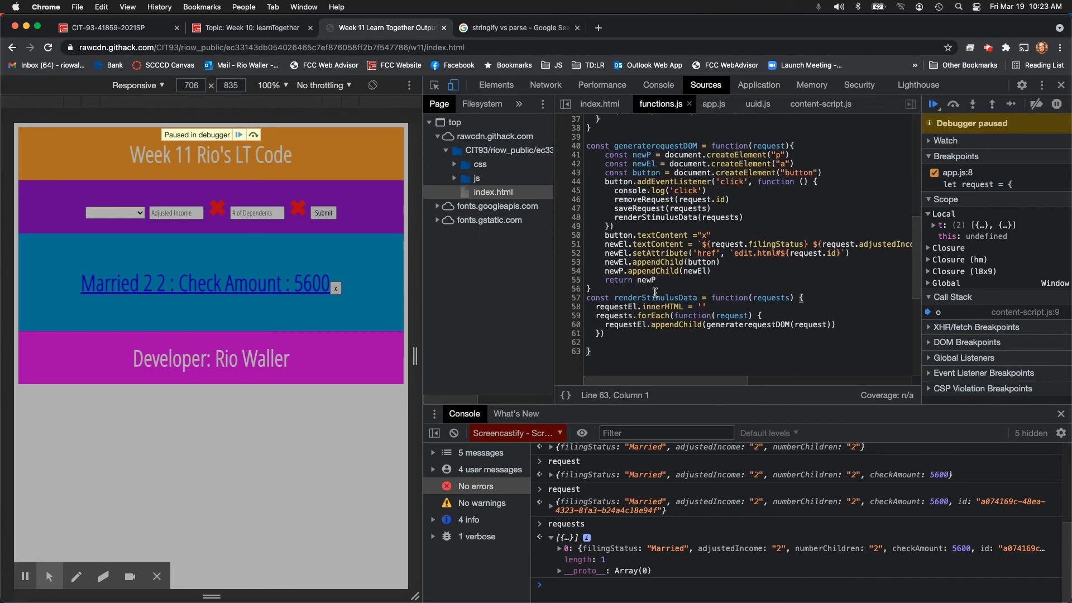
{"action": "scroll", "coordinate": [655, 291], "scroll_direction": "down", "scroll_amount": 1}
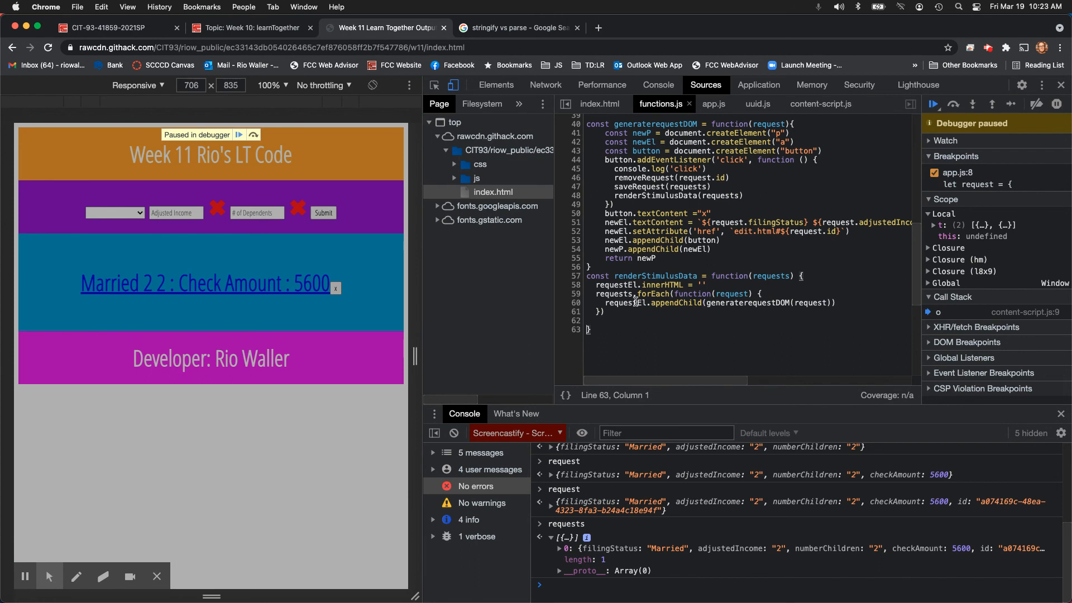
{"action": "left_click", "coordinate": [494, 193]}
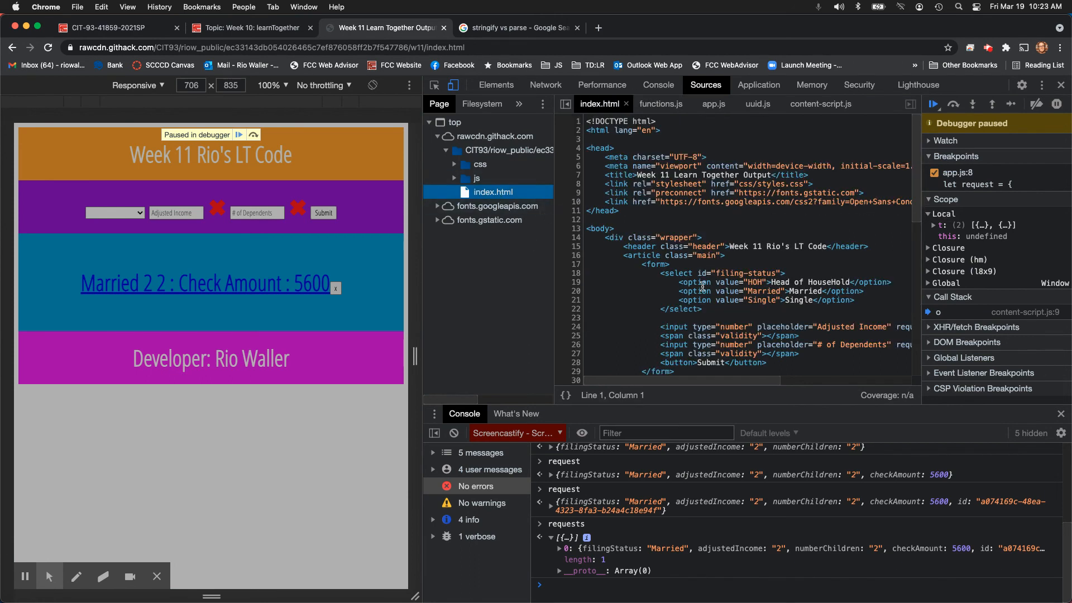
{"action": "scroll", "coordinate": [704, 287], "scroll_direction": "down", "scroll_amount": 3}
{"action": "scroll", "coordinate": [704, 287], "scroll_direction": "down", "scroll_amount": 3}
{"action": "scroll", "coordinate": [704, 288], "scroll_direction": "down", "scroll_amount": 2}
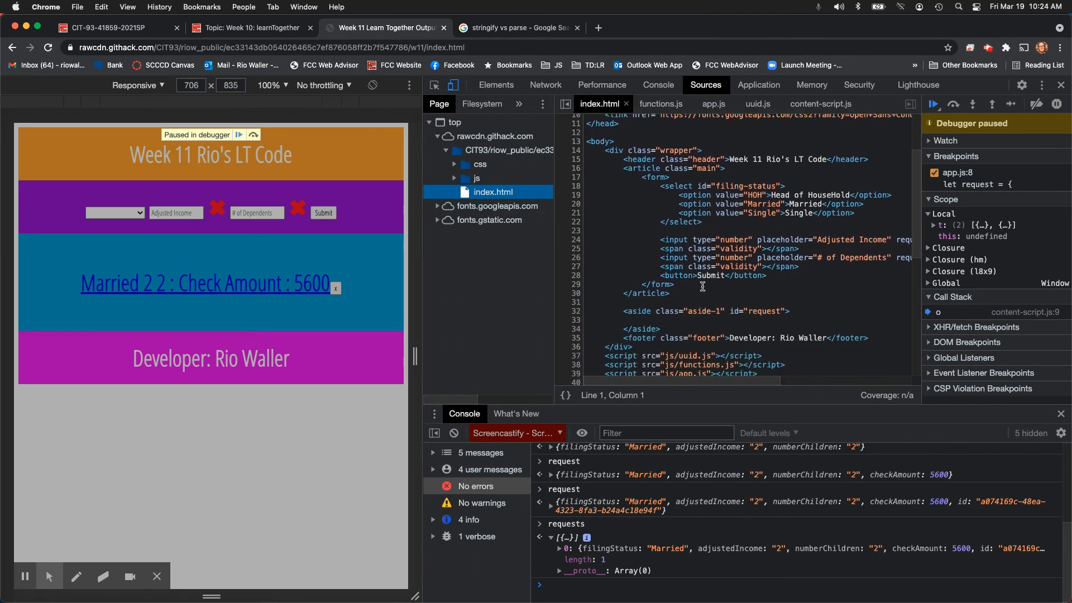
{"action": "left_click_drag", "start_coordinate": [791, 303], "coordinate": [639, 303]}
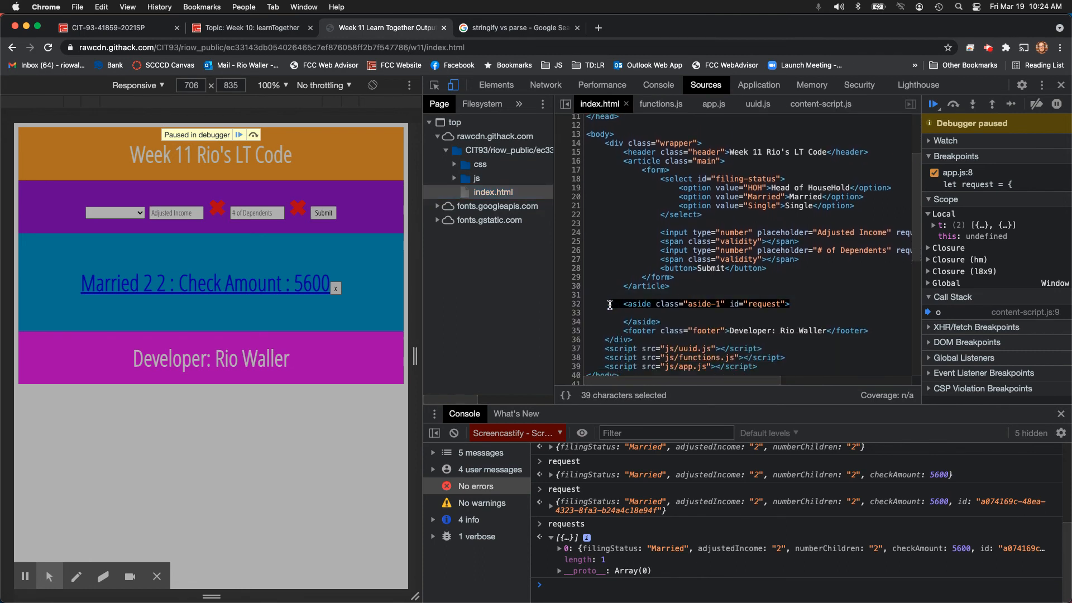
{"action": "left_click", "coordinate": [711, 303]}
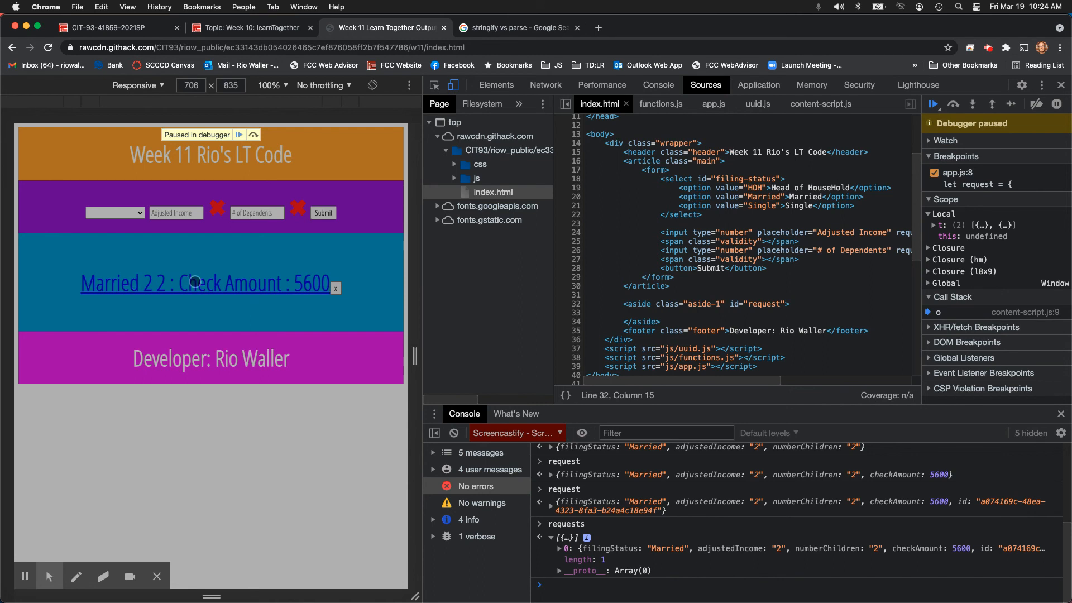
Step: Return to functions.js to read the generaterequestDOM line building the entry text
{"action": "left_click", "coordinate": [661, 104]}
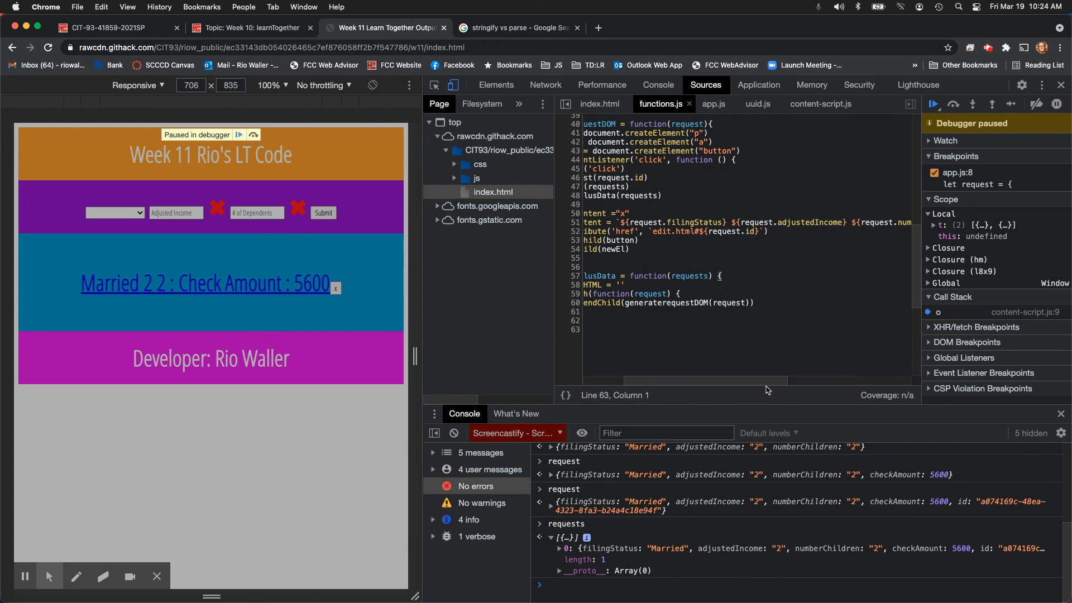
{"action": "left_click_drag", "start_coordinate": [726, 382], "coordinate": [888, 381]}
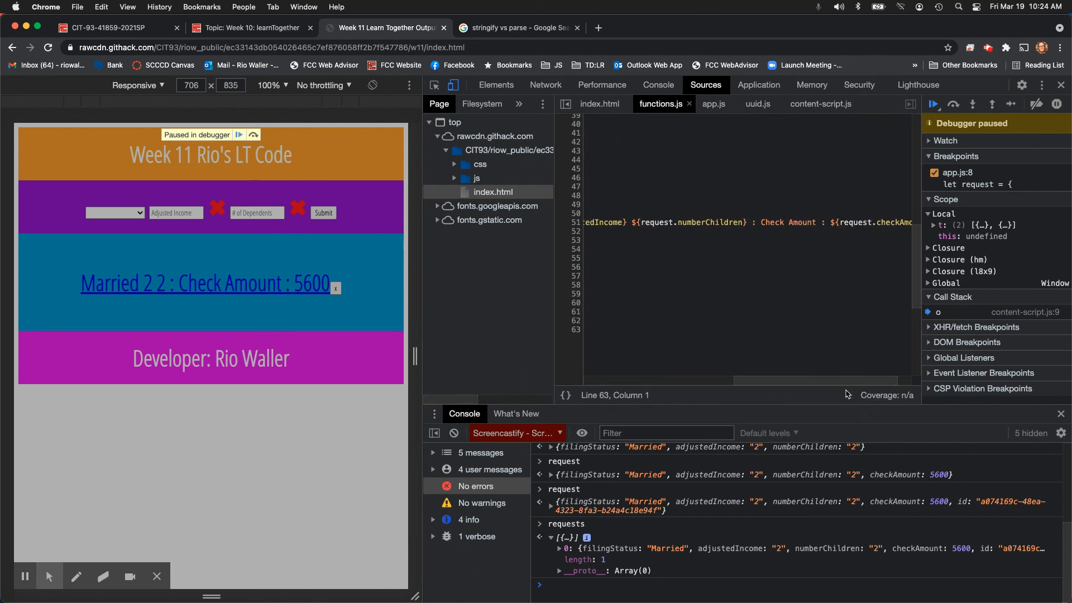
{"action": "left_click_drag", "start_coordinate": [848, 383], "coordinate": [587, 382]}
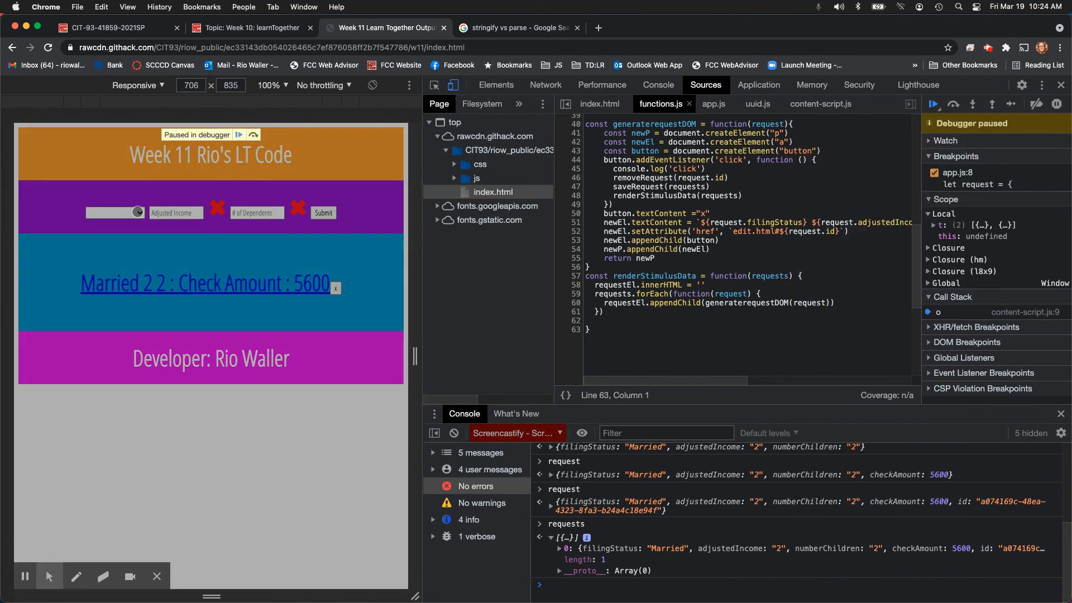
{"action": "left_click", "coordinate": [588, 329]}
{"action": "scroll", "coordinate": [687, 210], "scroll_direction": "up", "scroll_amount": 1}
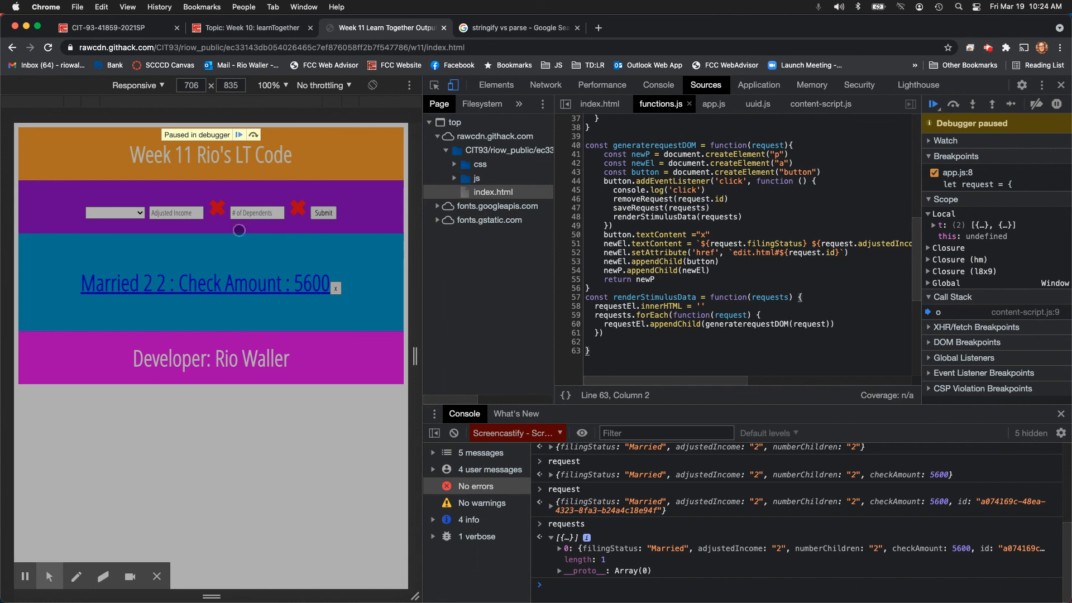
Step: Submit a Head of HouseHold request with income 1 and 1 dependent, yielding Check Amount 2800
{"action": "left_click", "coordinate": [1060, 84]}
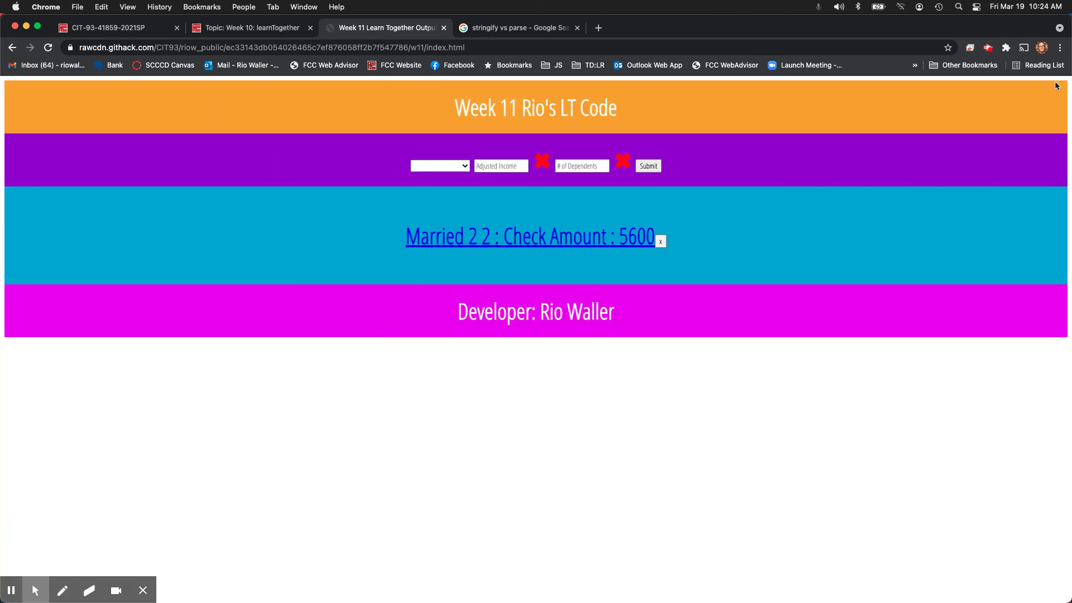
{"action": "left_click", "coordinate": [460, 167]}
{"action": "left_click", "coordinate": [459, 179]}
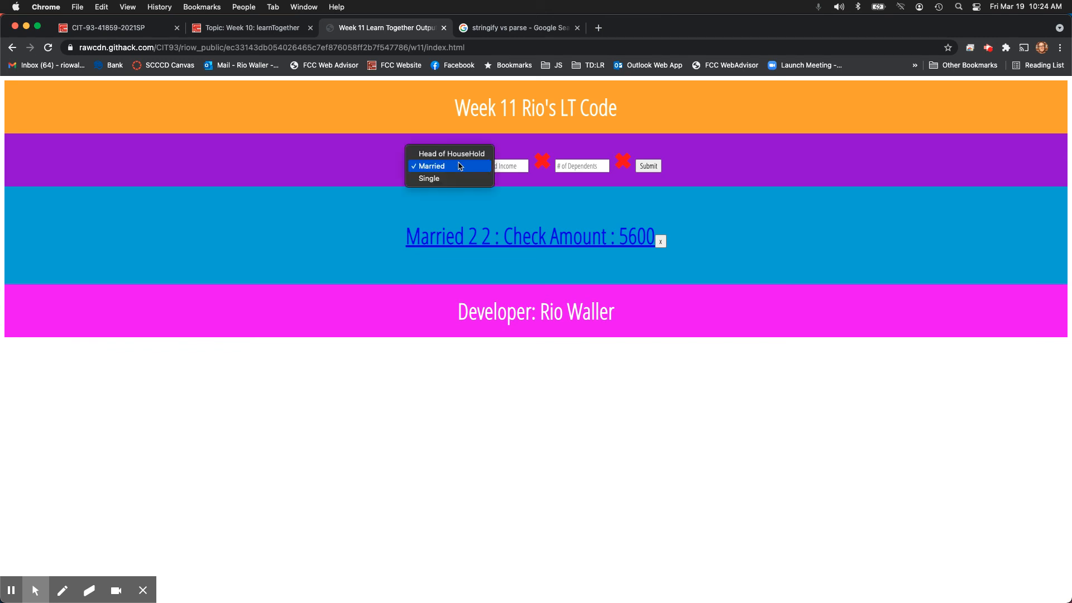
{"action": "left_click", "coordinate": [452, 153]}
{"action": "left_click", "coordinate": [503, 165]}
{"action": "type", "text": "1"}
{"action": "left_click", "coordinate": [580, 165]}
{"action": "type", "text": "1"}
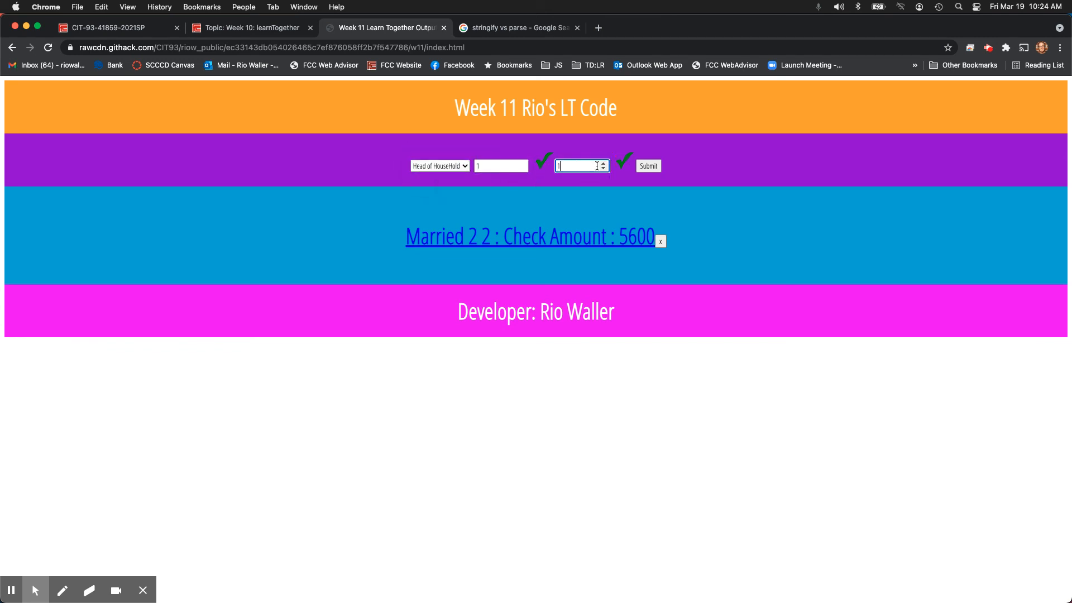
{"action": "left_click", "coordinate": [648, 166]}
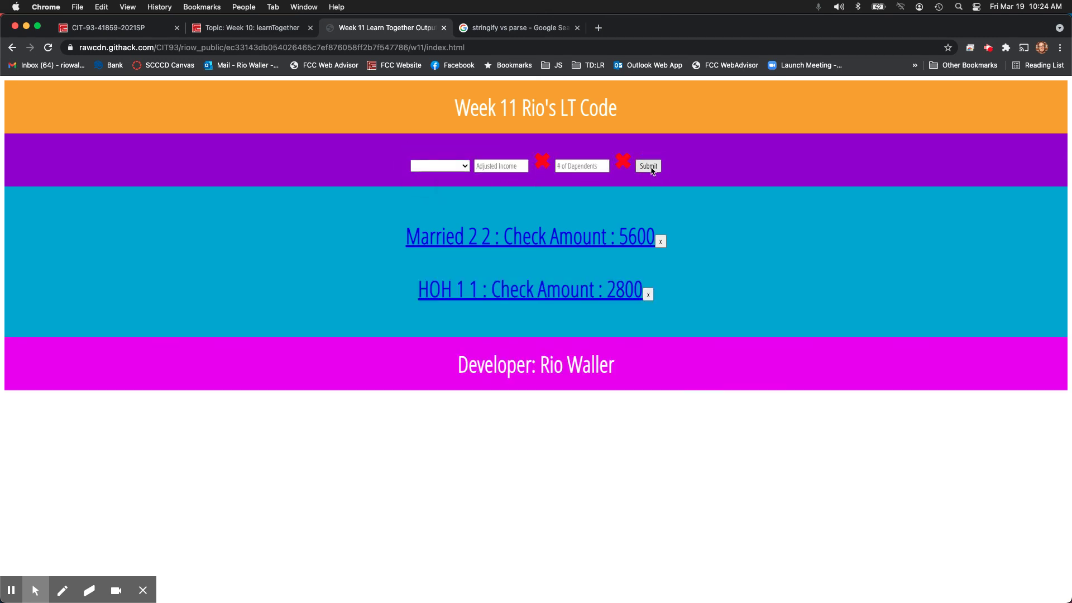
Step: Reopen the developer tools on the page via Inspect
{"action": "right_click", "coordinate": [866, 217]}
{"action": "left_click", "coordinate": [907, 373]}
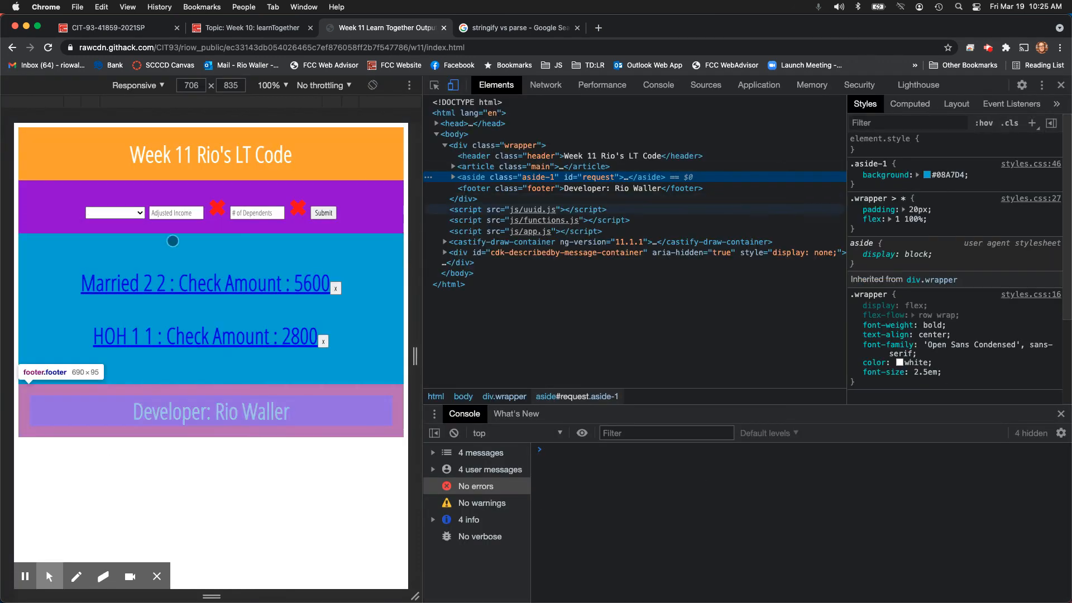
Step: Evaluate requests in the console (two objects), then view app.js under the js folder in Sources
{"action": "left_click", "coordinate": [612, 452]}
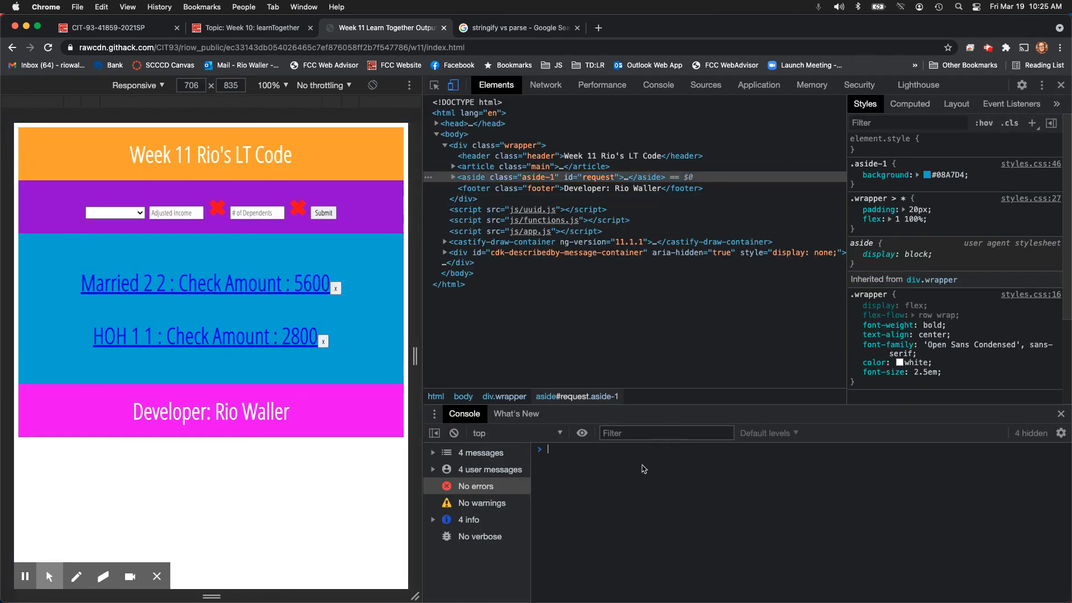
{"action": "type", "text": "requests"}
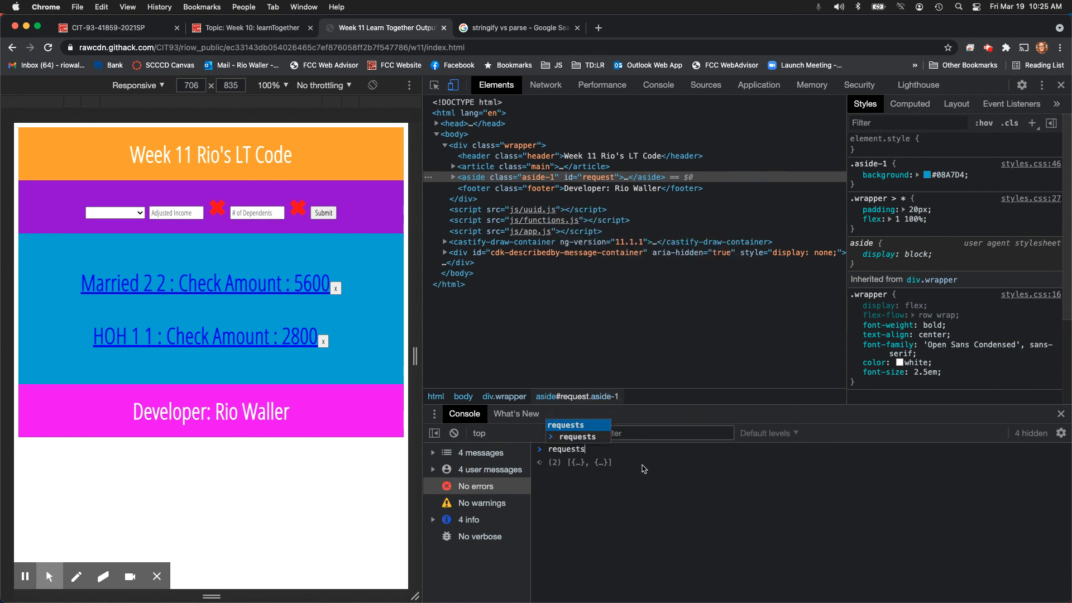
{"action": "key", "text": "Return"}
{"action": "key", "text": "Return"}
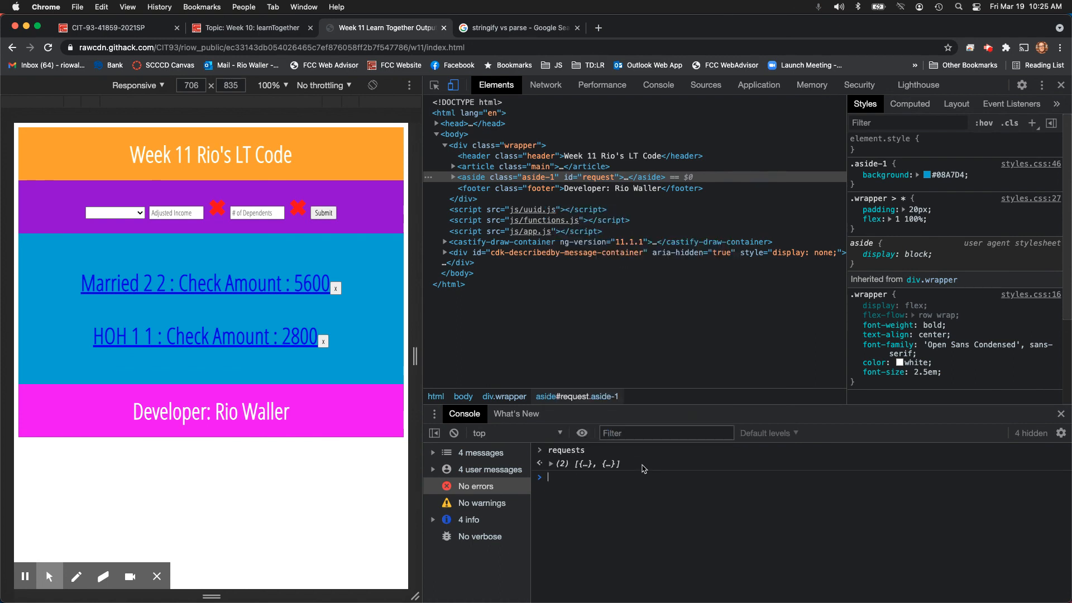
{"action": "left_click", "coordinate": [705, 84]}
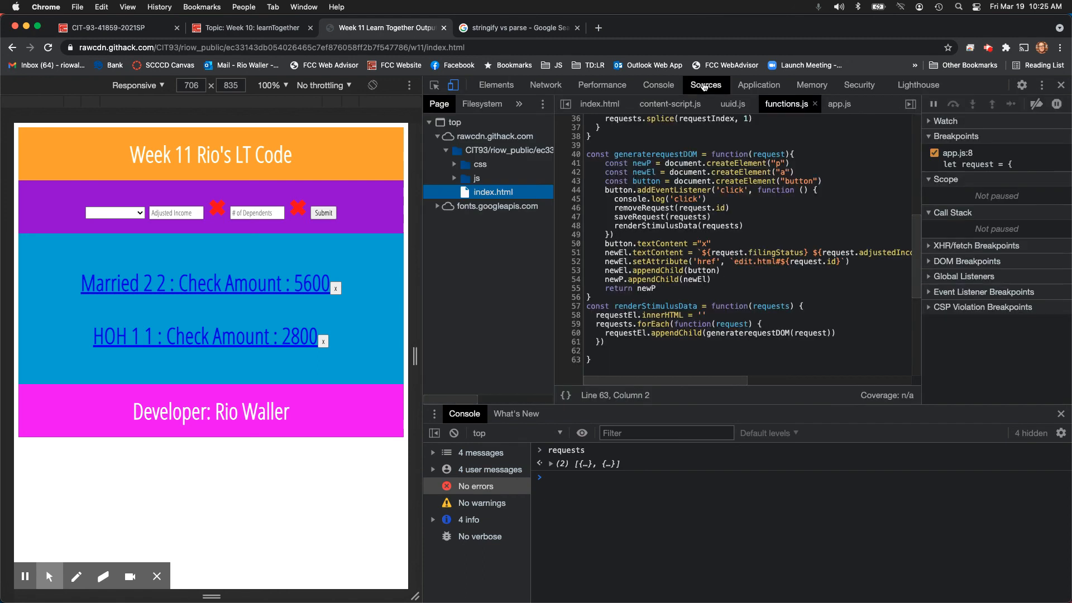
{"action": "scroll", "coordinate": [698, 251], "scroll_direction": "up", "scroll_amount": 8}
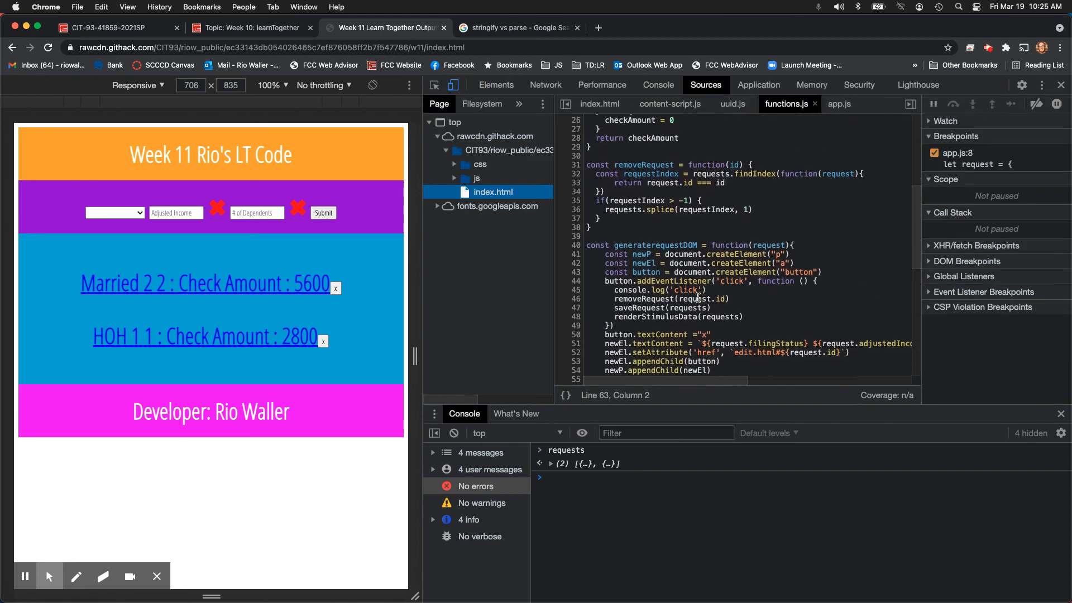
{"action": "scroll", "coordinate": [698, 298], "scroll_direction": "up", "scroll_amount": 5}
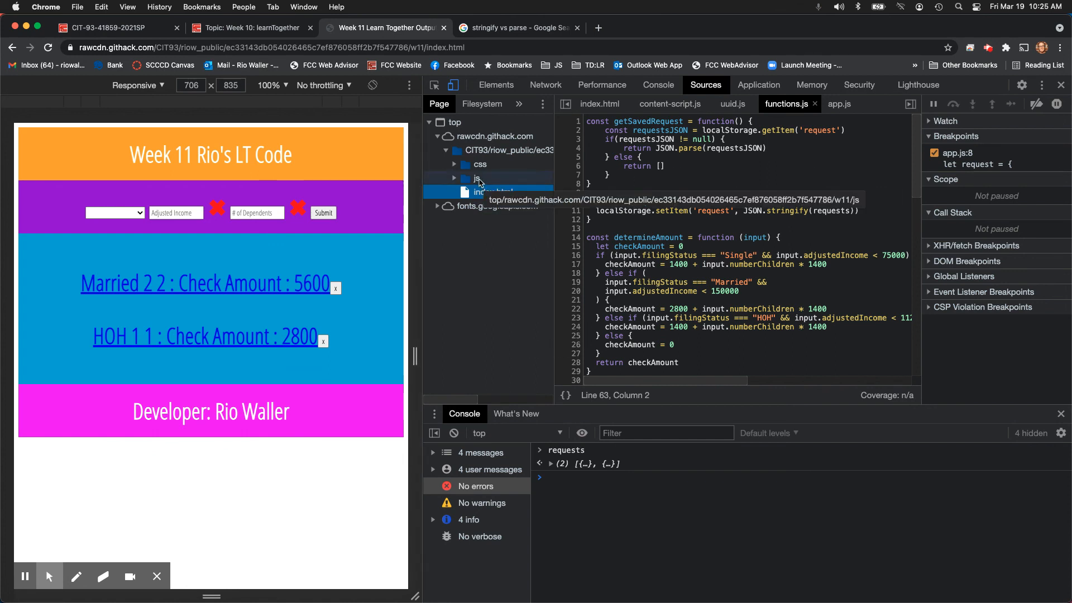
{"action": "left_click", "coordinate": [452, 180]}
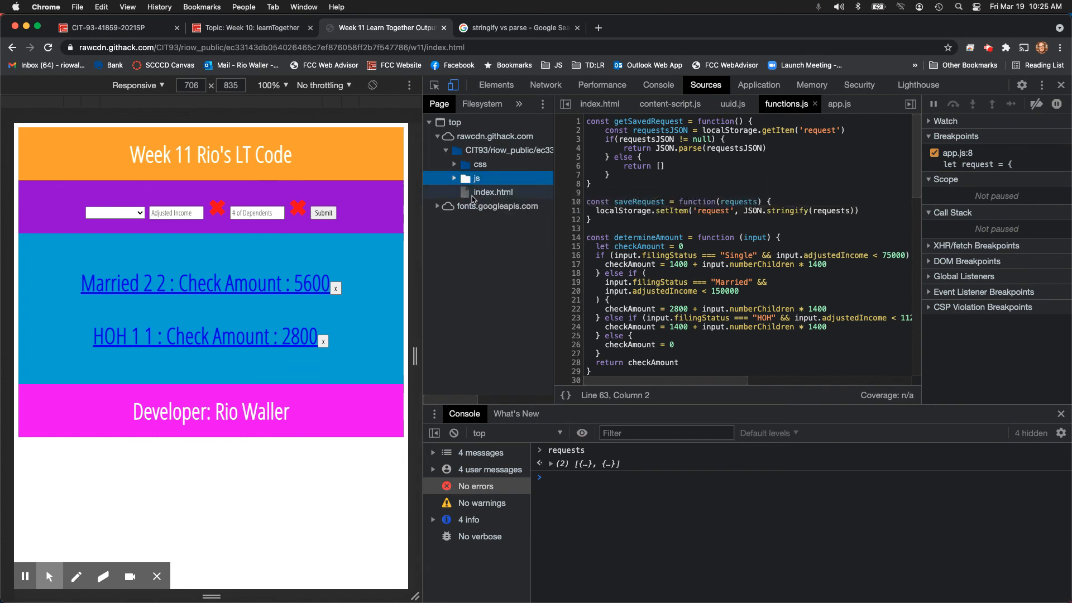
{"action": "left_click", "coordinate": [454, 180]}
{"action": "left_click", "coordinate": [491, 193]}
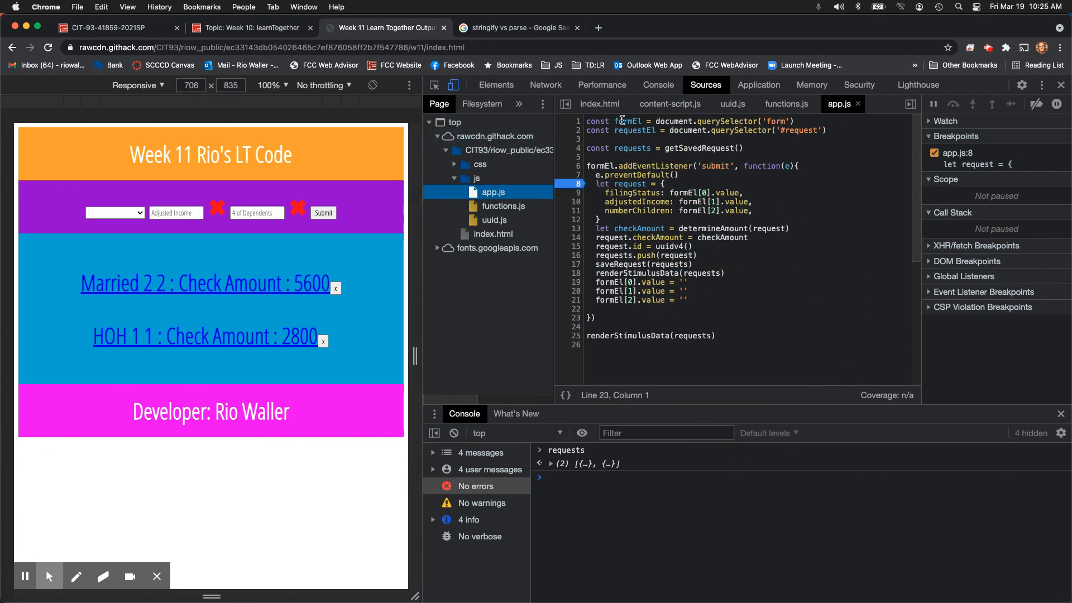
Step: Highlight the line-4 declaration where requests is assigned from getSavedRequest()
{"action": "double_click", "coordinate": [645, 148]}
{"action": "left_click", "coordinate": [729, 147]}
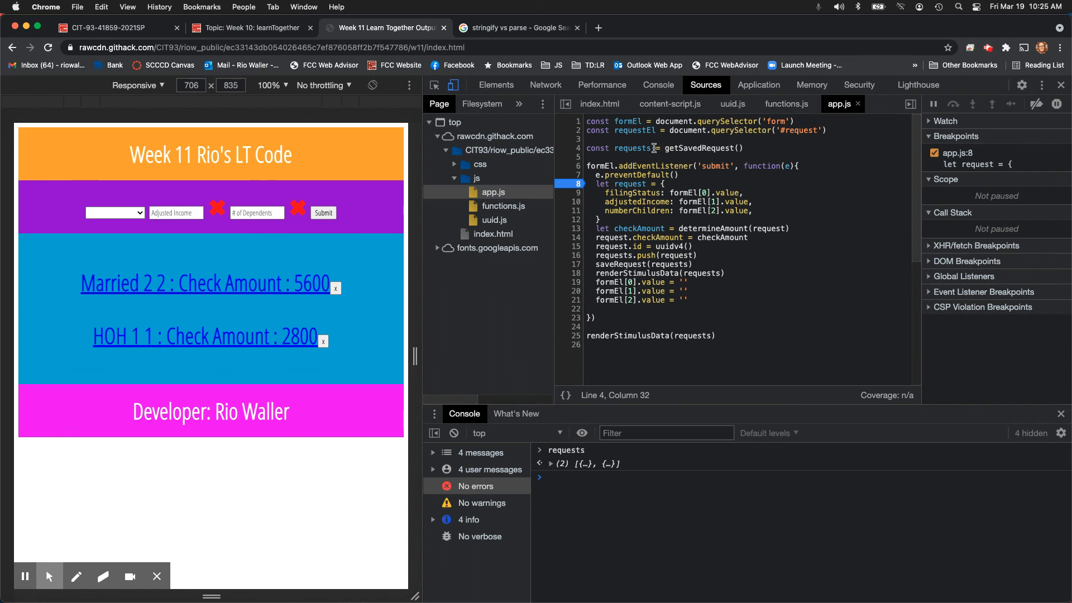
{"action": "left_click_drag", "start_coordinate": [652, 149], "coordinate": [613, 149]}
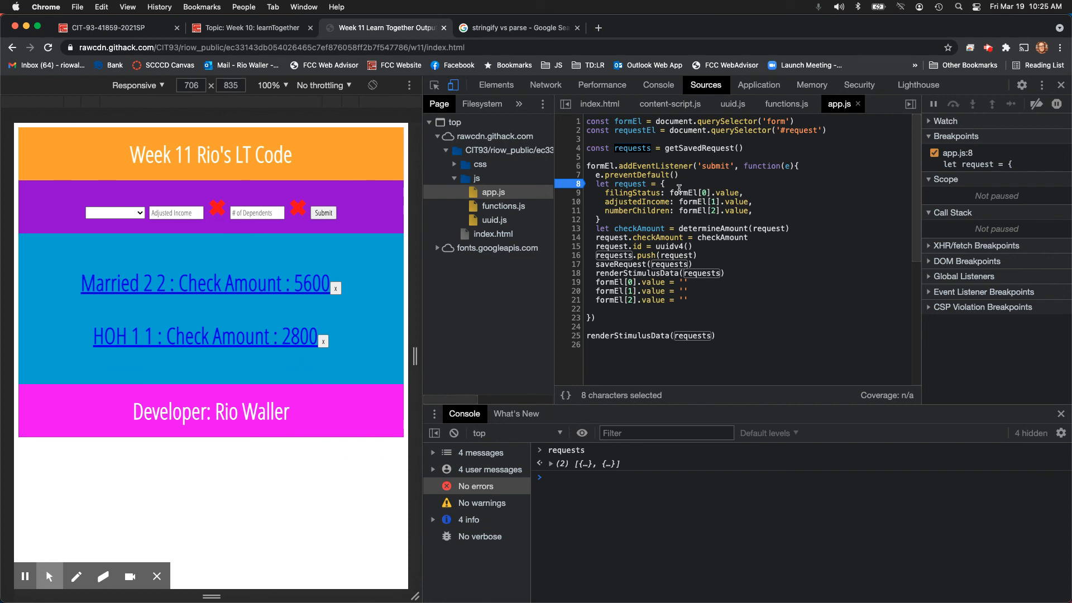
{"action": "left_click_drag", "start_coordinate": [733, 148], "coordinate": [680, 148]}
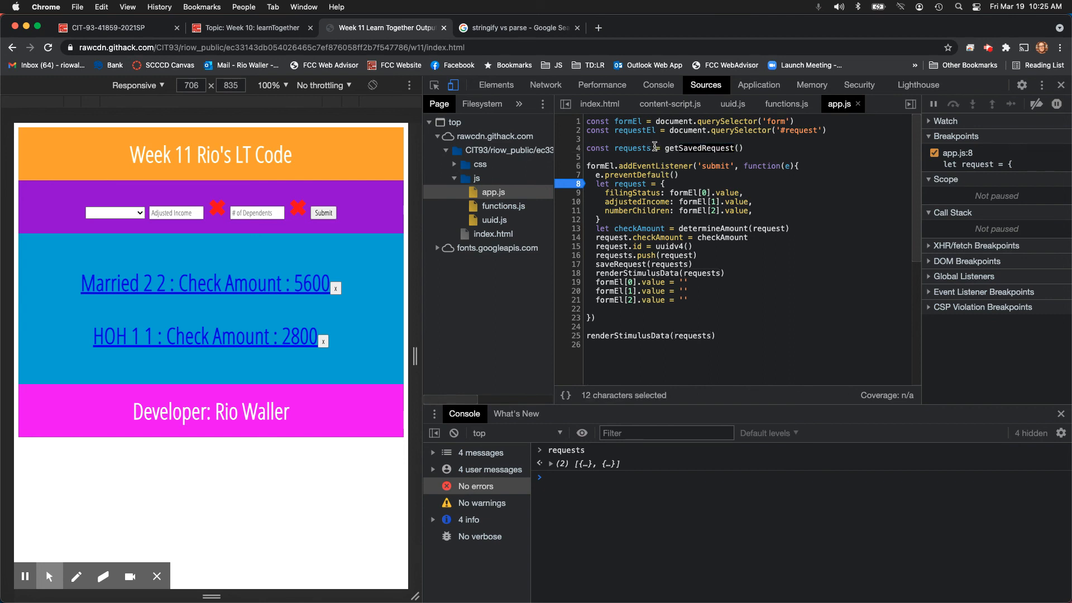
{"action": "left_click_drag", "start_coordinate": [610, 149], "coordinate": [654, 148]}
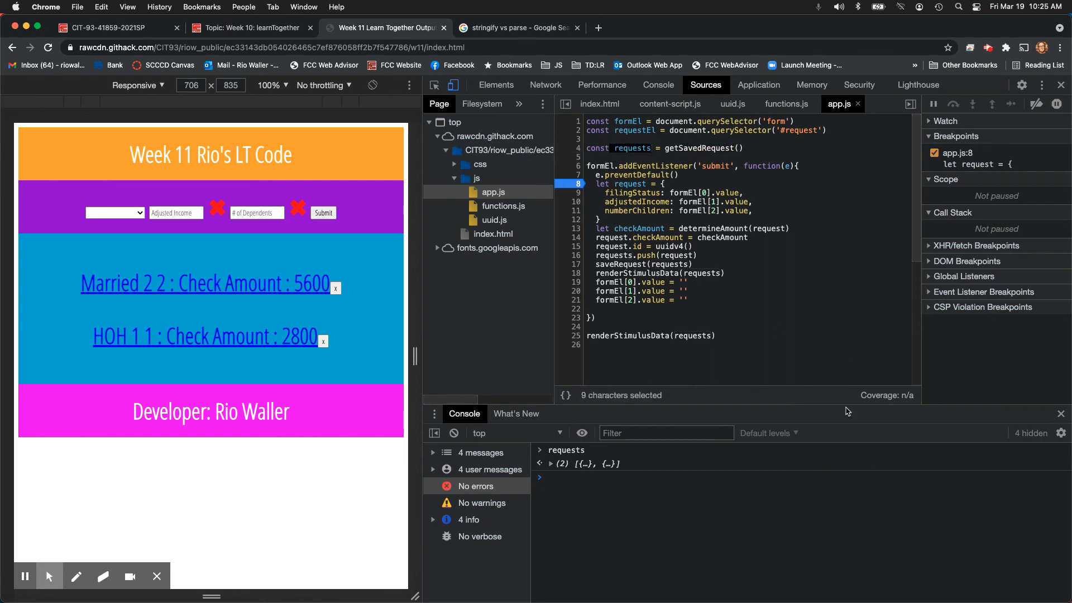
Step: Preview the request key in Local Storage showing Married 5600 and HOH 2800 entries
{"action": "left_click", "coordinate": [759, 85]}
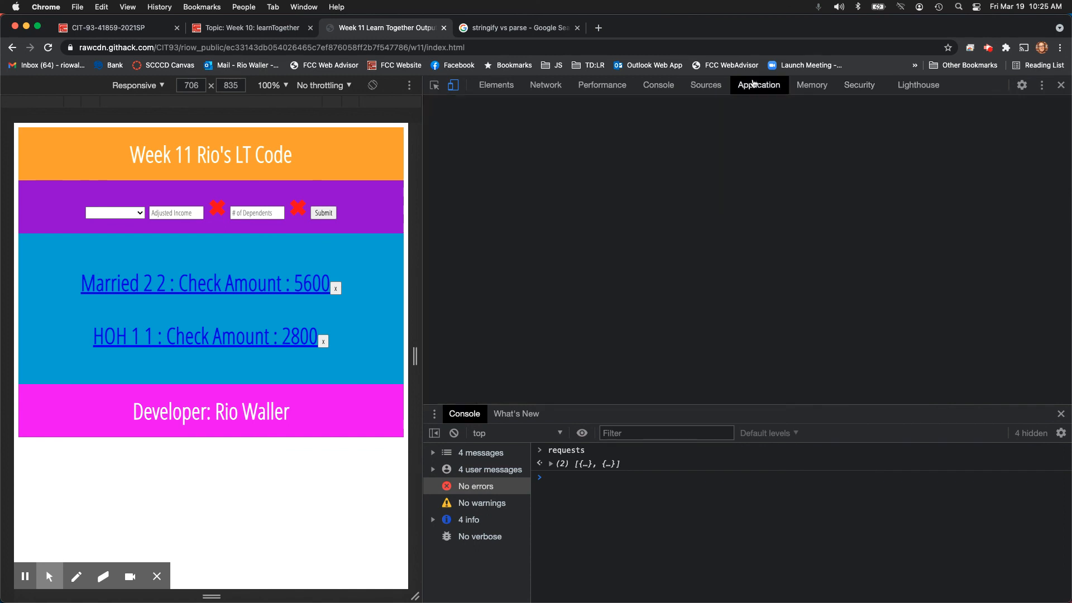
{"action": "left_click", "coordinate": [619, 136]}
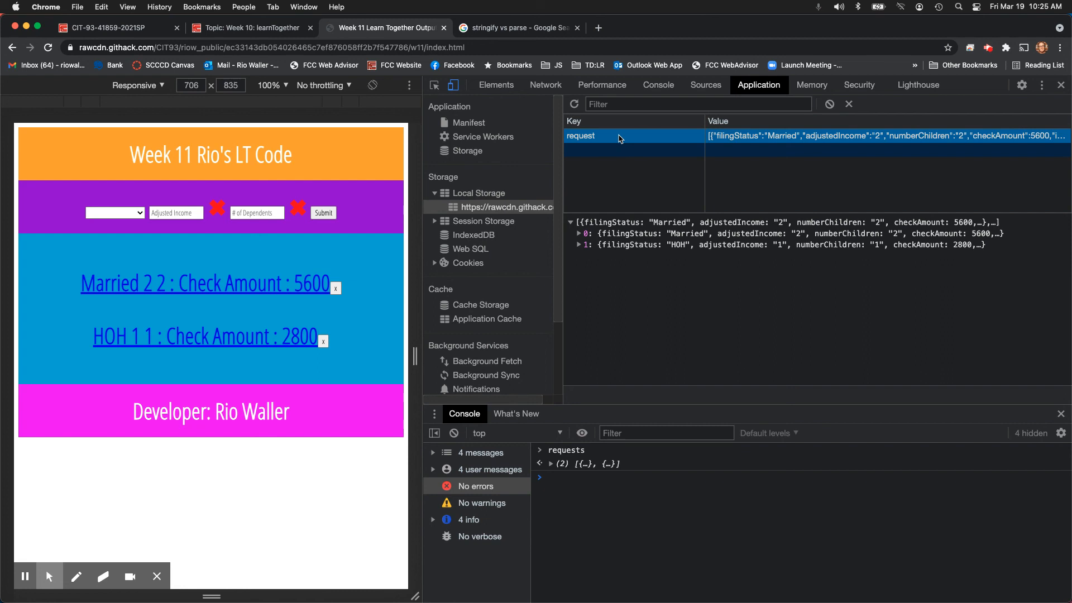
Step: Return to the Week 10 discussion and navigate to the course Modules page listing Week 11 items
{"action": "left_click", "coordinate": [247, 28]}
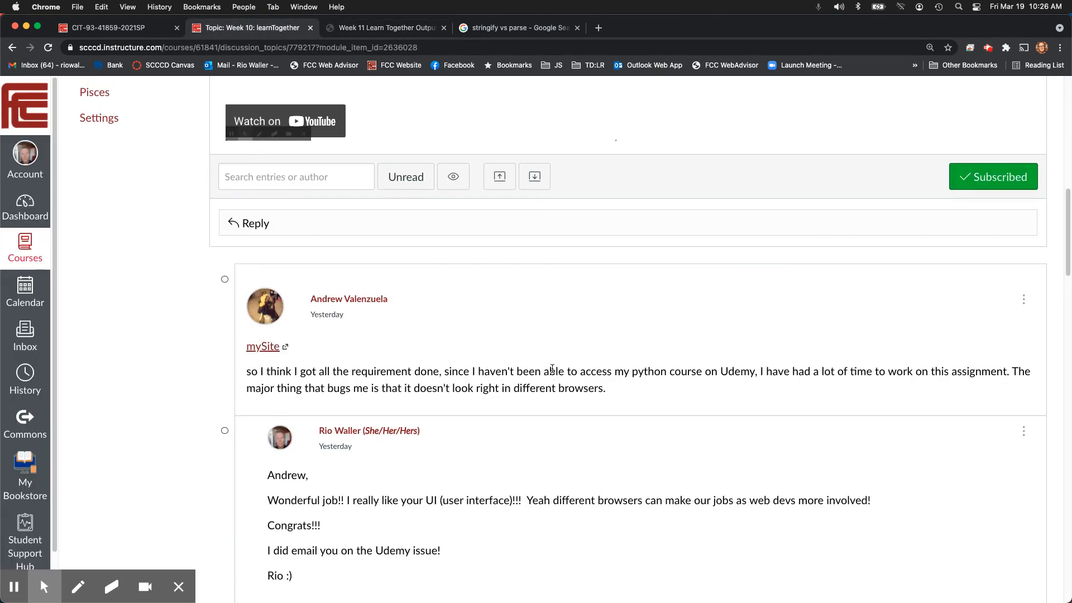
{"action": "scroll", "coordinate": [461, 317], "scroll_direction": "up", "scroll_amount": 5}
{"action": "scroll", "coordinate": [461, 317], "scroll_direction": "up", "scroll_amount": 5}
{"action": "scroll", "coordinate": [420, 251], "scroll_direction": "up", "scroll_amount": 5}
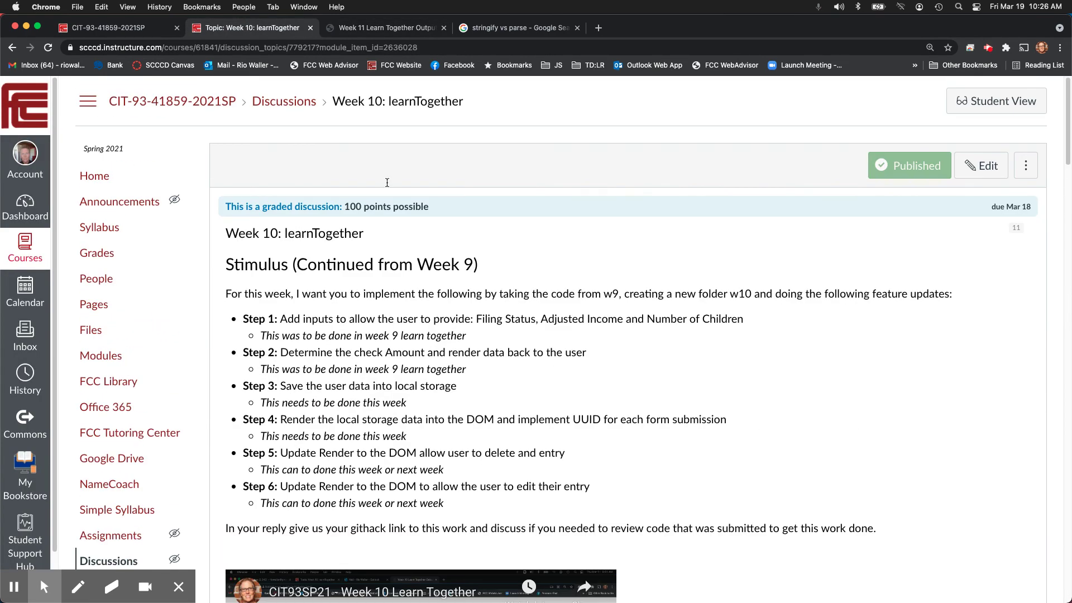
{"action": "left_click", "coordinate": [163, 102]}
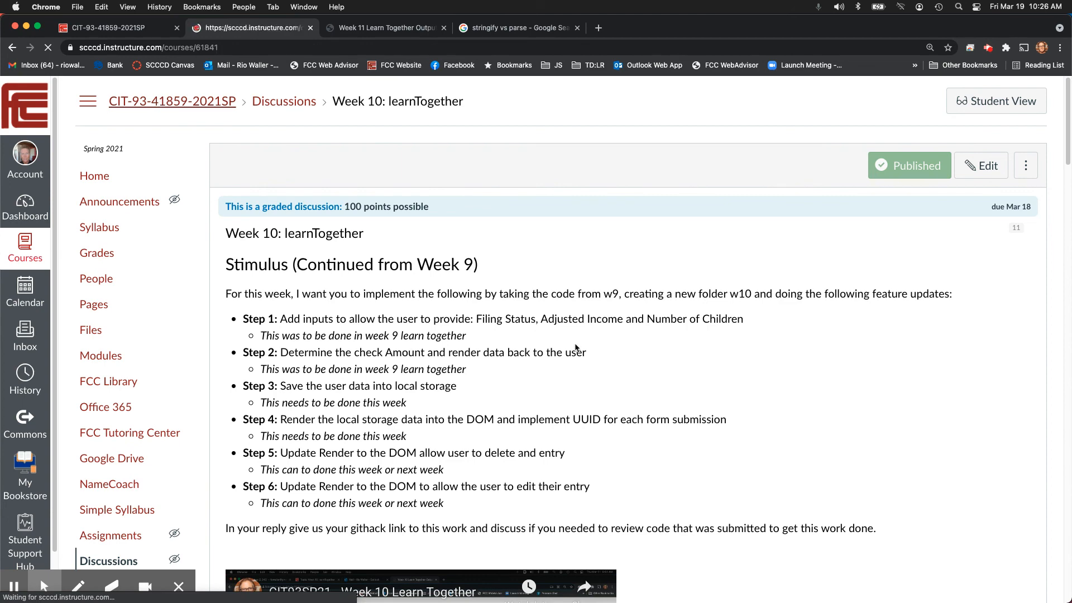
{"action": "scroll", "coordinate": [575, 342], "scroll_direction": "down", "scroll_amount": 10}
{"action": "scroll", "coordinate": [574, 343], "scroll_direction": "down", "scroll_amount": 10}
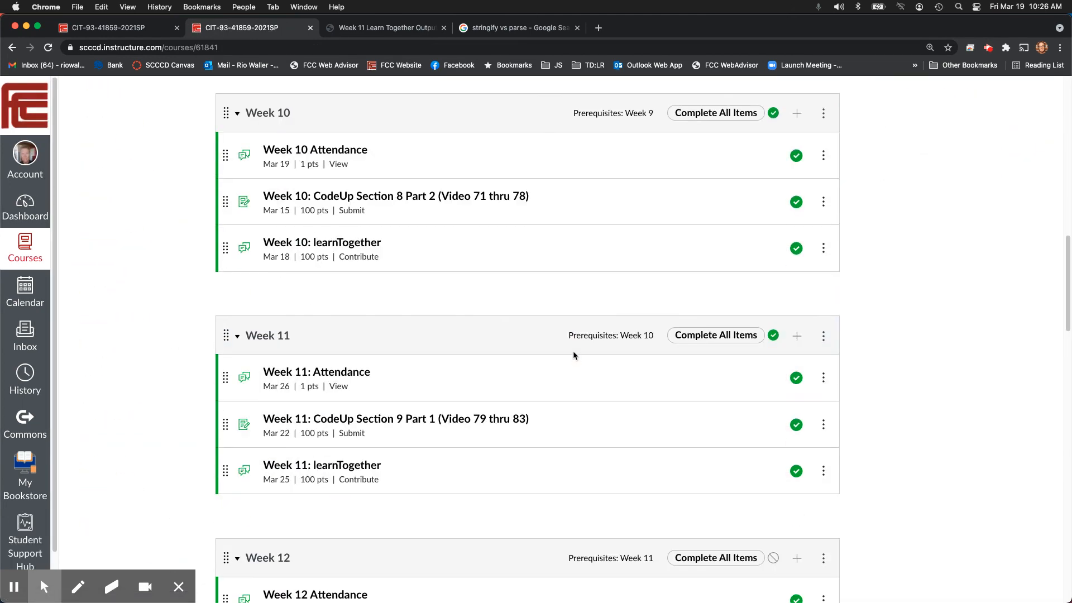
{"action": "scroll", "coordinate": [573, 351], "scroll_direction": "down", "scroll_amount": 3}
{"action": "scroll", "coordinate": [573, 350], "scroll_direction": "down", "scroll_amount": 5}
{"action": "scroll", "coordinate": [572, 350], "scroll_direction": "down", "scroll_amount": 8}
{"action": "scroll", "coordinate": [572, 350], "scroll_direction": "up", "scroll_amount": 6}
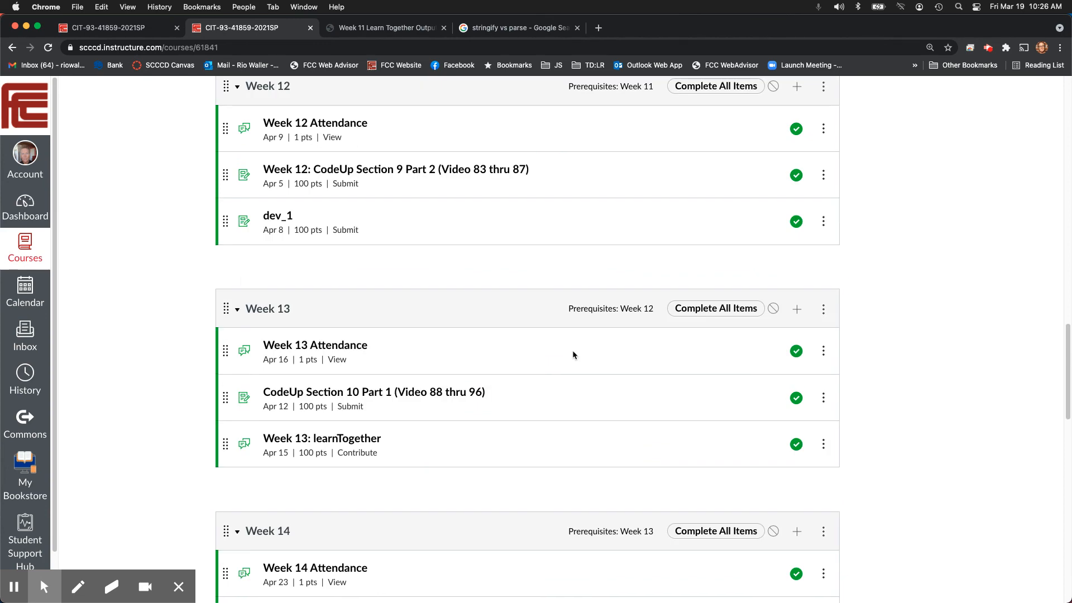
{"action": "scroll", "coordinate": [572, 350], "scroll_direction": "up", "scroll_amount": 3}
{"action": "scroll", "coordinate": [572, 350], "scroll_direction": "up", "scroll_amount": 1}
{"action": "scroll", "coordinate": [572, 350], "scroll_direction": "down", "scroll_amount": 2}
{"action": "scroll", "coordinate": [571, 350], "scroll_direction": "down", "scroll_amount": 5}
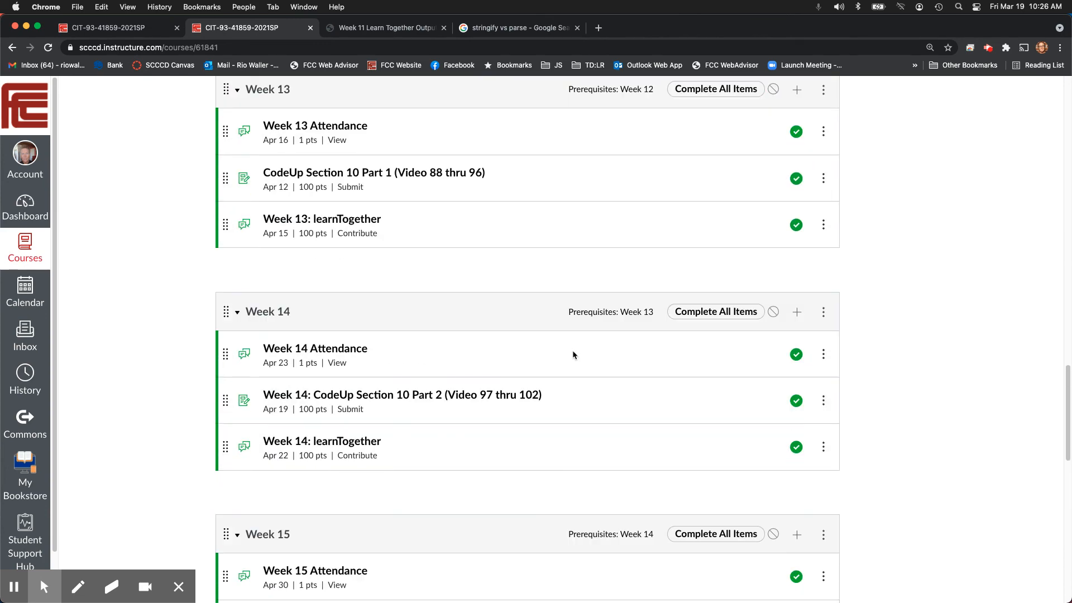
{"action": "scroll", "coordinate": [572, 350], "scroll_direction": "down", "scroll_amount": 6}
{"action": "scroll", "coordinate": [572, 350], "scroll_direction": "up", "scroll_amount": 3}
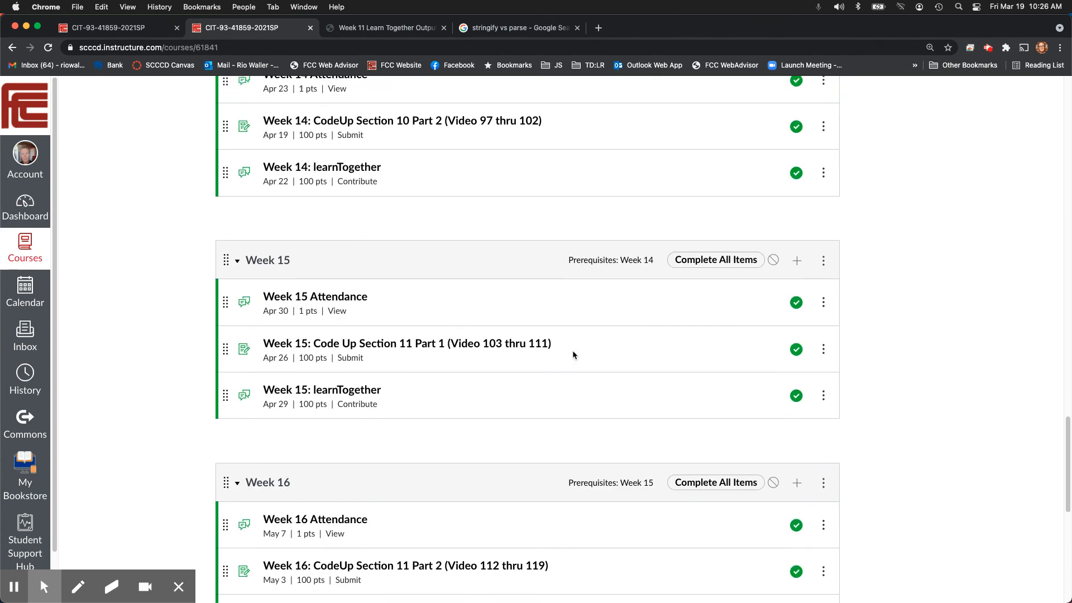
{"action": "scroll", "coordinate": [572, 350], "scroll_direction": "up", "scroll_amount": 5}
{"action": "scroll", "coordinate": [572, 351], "scroll_direction": "up", "scroll_amount": 6}
{"action": "scroll", "coordinate": [572, 350], "scroll_direction": "up", "scroll_amount": 5}
{"action": "scroll", "coordinate": [571, 350], "scroll_direction": "up", "scroll_amount": 1}
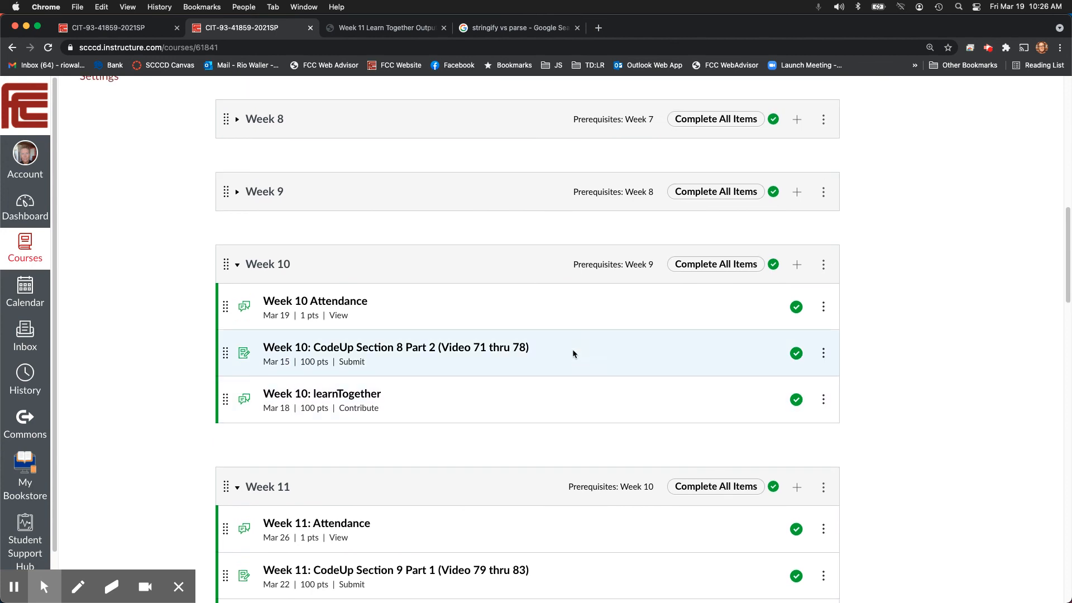
{"action": "scroll", "coordinate": [572, 350], "scroll_direction": "up", "scroll_amount": 1}
{"action": "scroll", "coordinate": [572, 351], "scroll_direction": "up", "scroll_amount": 2}
{"action": "scroll", "coordinate": [572, 350], "scroll_direction": "up", "scroll_amount": 1}
{"action": "scroll", "coordinate": [572, 349], "scroll_direction": "down", "scroll_amount": 5}
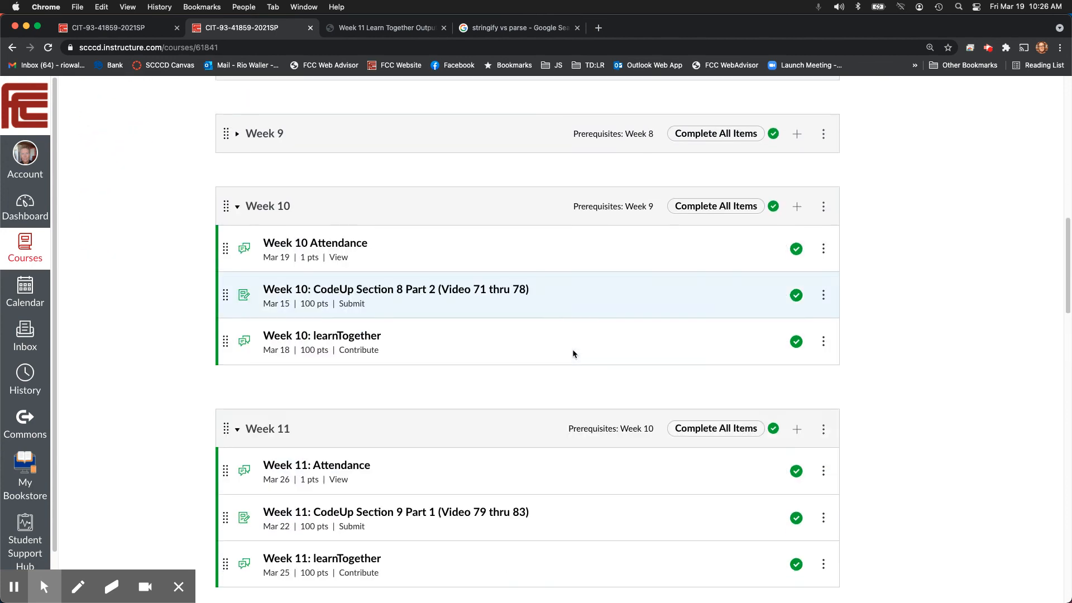
{"action": "scroll", "coordinate": [573, 350], "scroll_direction": "down", "scroll_amount": 4}
{"action": "scroll", "coordinate": [572, 350], "scroll_direction": "down", "scroll_amount": 1}
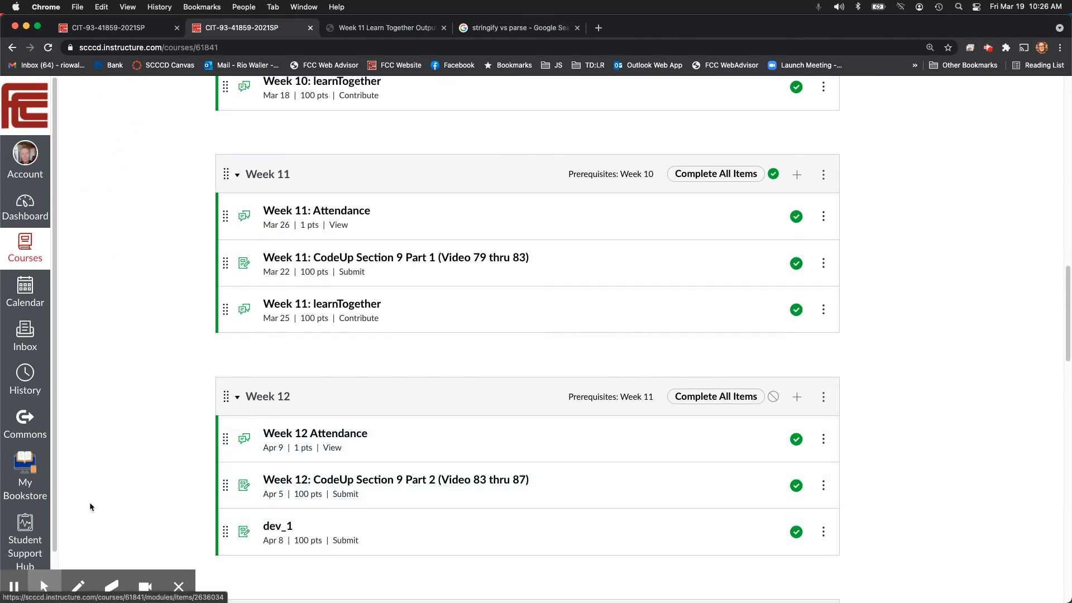